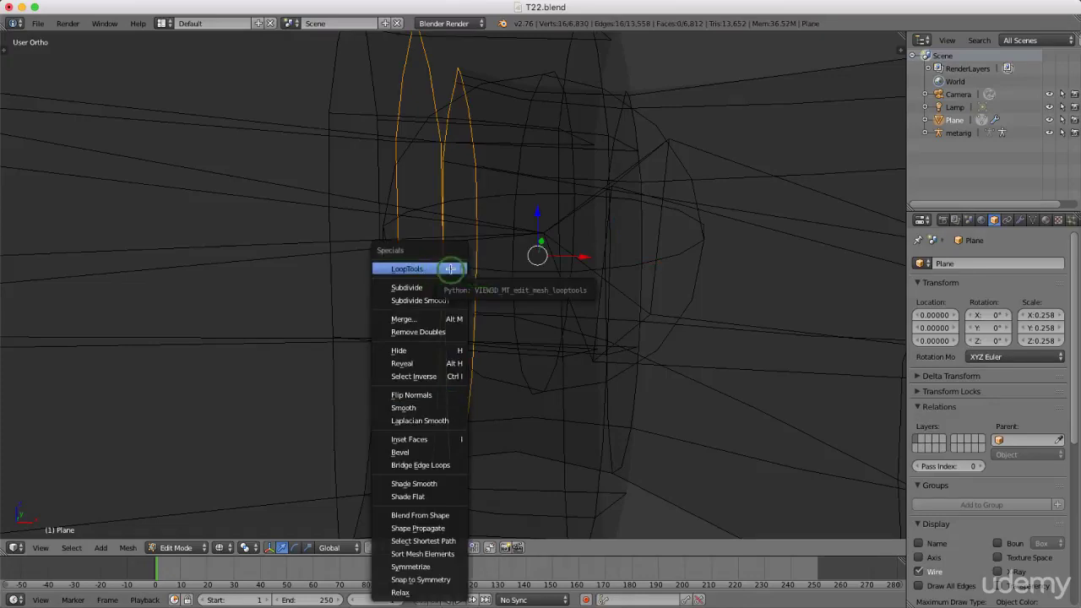
- Bridge the two selected edge loops at the wrist with LoopTools Bridge
{"action": "left_click", "coordinate": [455, 268]}
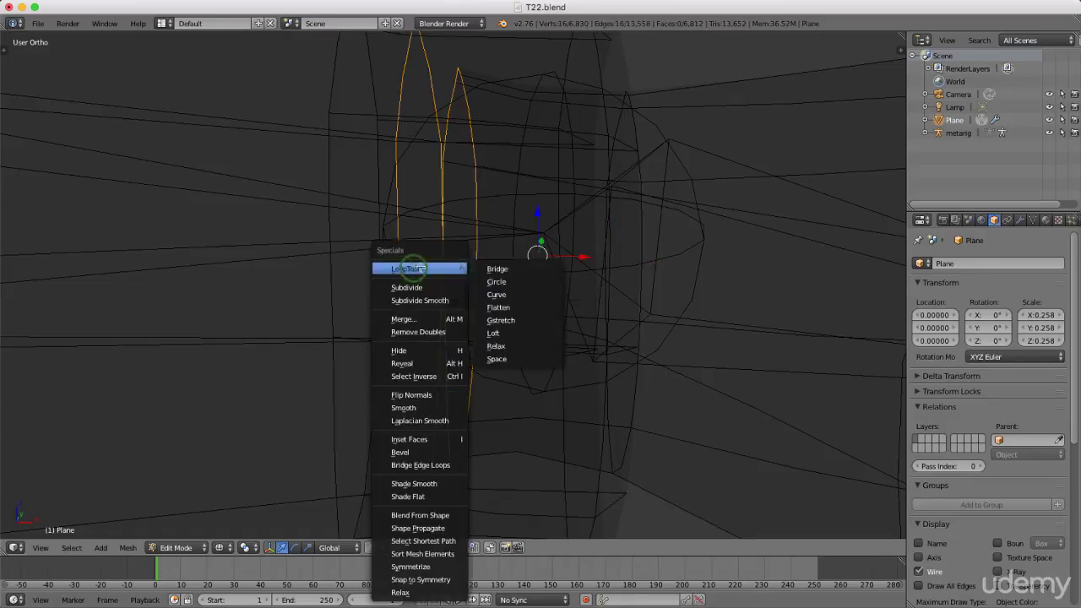
{"action": "left_click", "coordinate": [513, 268]}
{"action": "scroll", "coordinate": [472, 321], "scroll_direction": "down", "scroll_amount": 6}
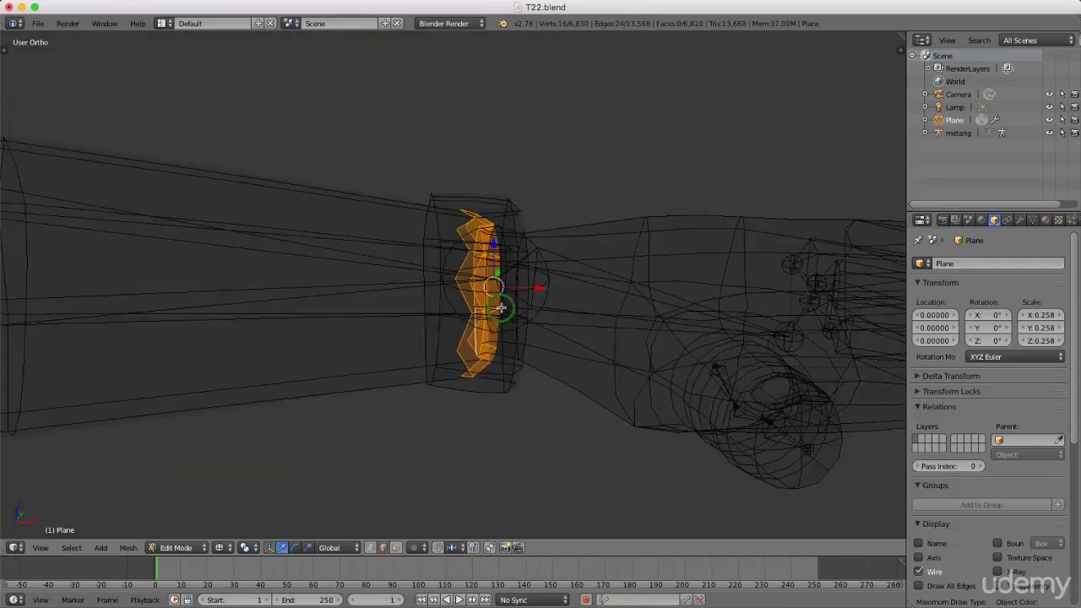
- In front view, move the upper edge loop of the trousers' waist down along Z by about 0.014
{"action": "key", "text": "KP_1"}
{"action": "scroll", "coordinate": [452, 287], "scroll_direction": "down", "scroll_amount": 4}
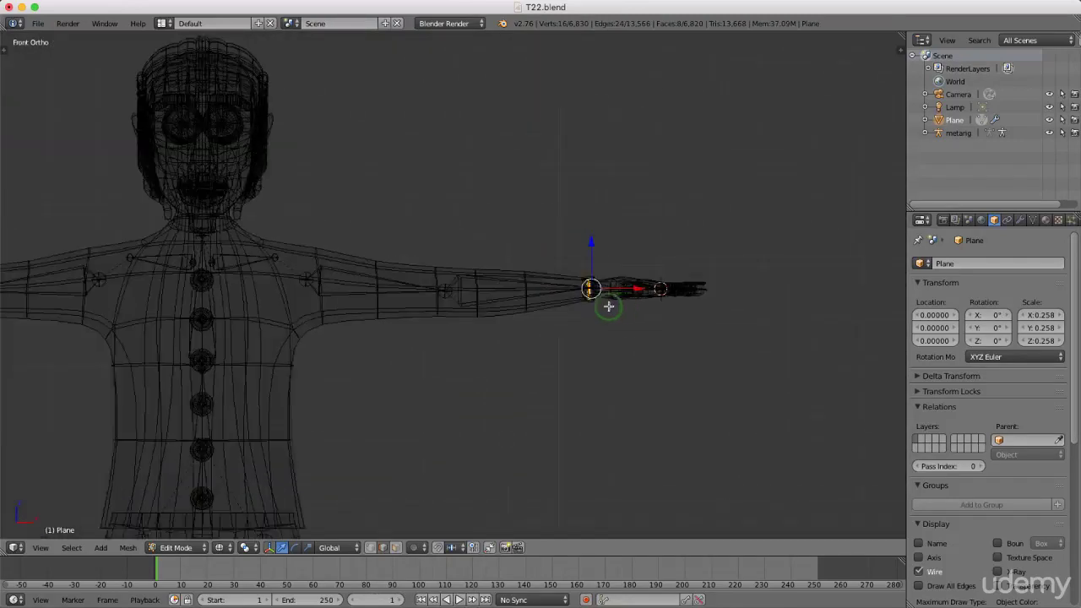
{"action": "scroll", "coordinate": [592, 306], "scroll_direction": "up", "scroll_amount": 1}
{"action": "scroll", "coordinate": [242, 414], "scroll_direction": "up", "scroll_amount": 7}
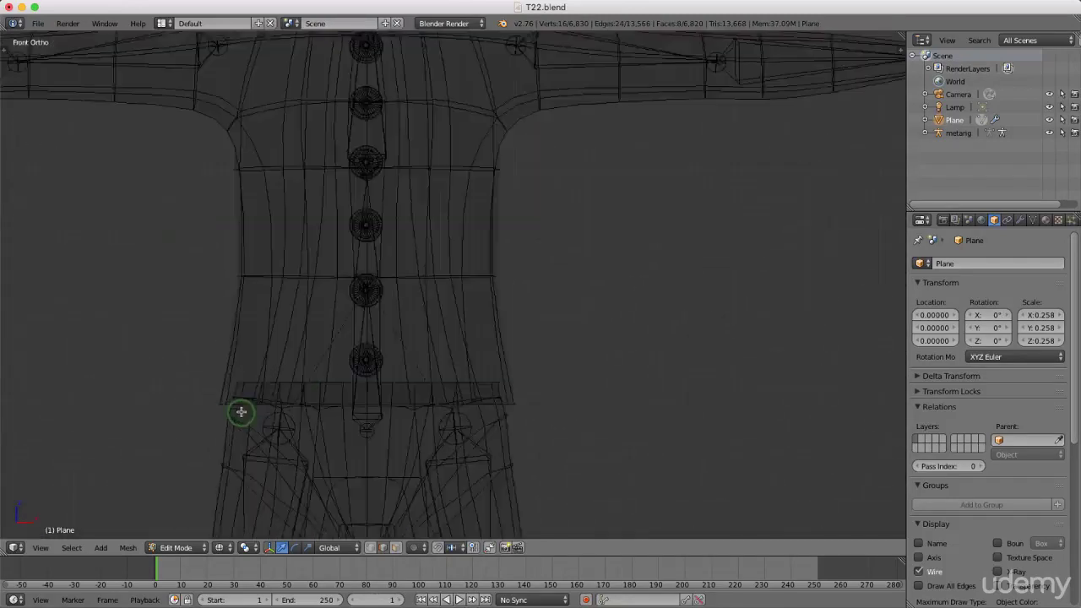
{"action": "scroll", "coordinate": [237, 406], "scroll_direction": "up", "scroll_amount": 2}
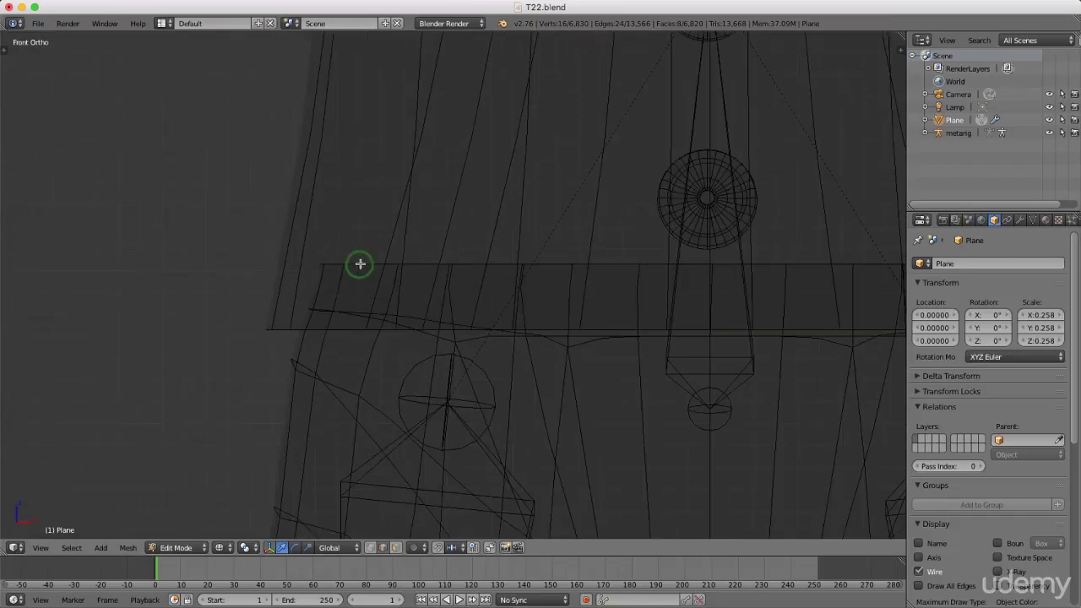
{"action": "right_click", "coordinate": [356, 263], "text": "alt"}
{"action": "key", "text": "g"}
{"action": "key", "text": "z"}
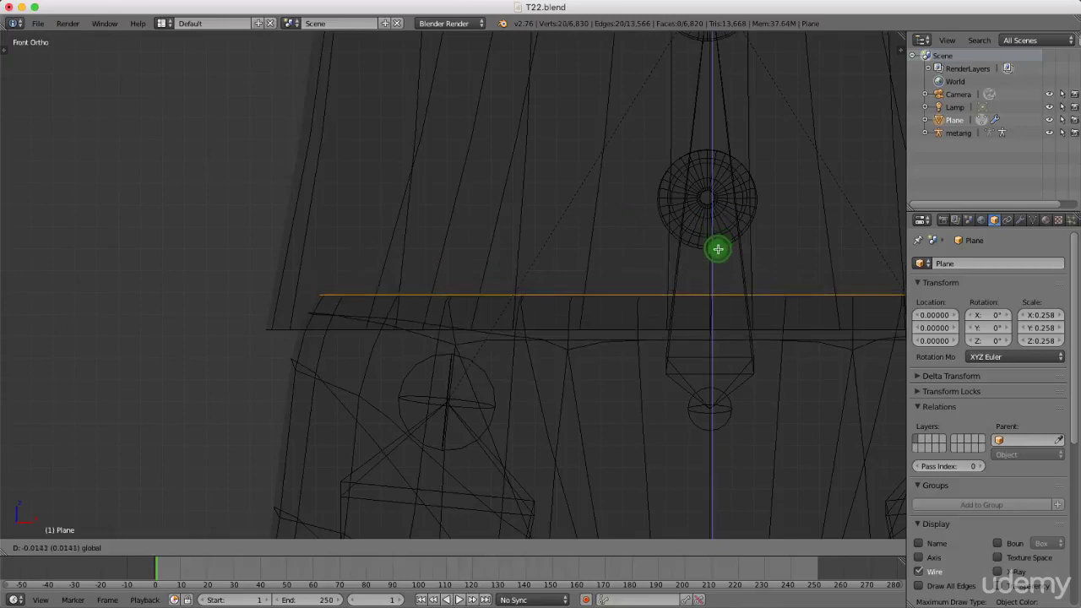
{"action": "left_click", "coordinate": [583, 261]}
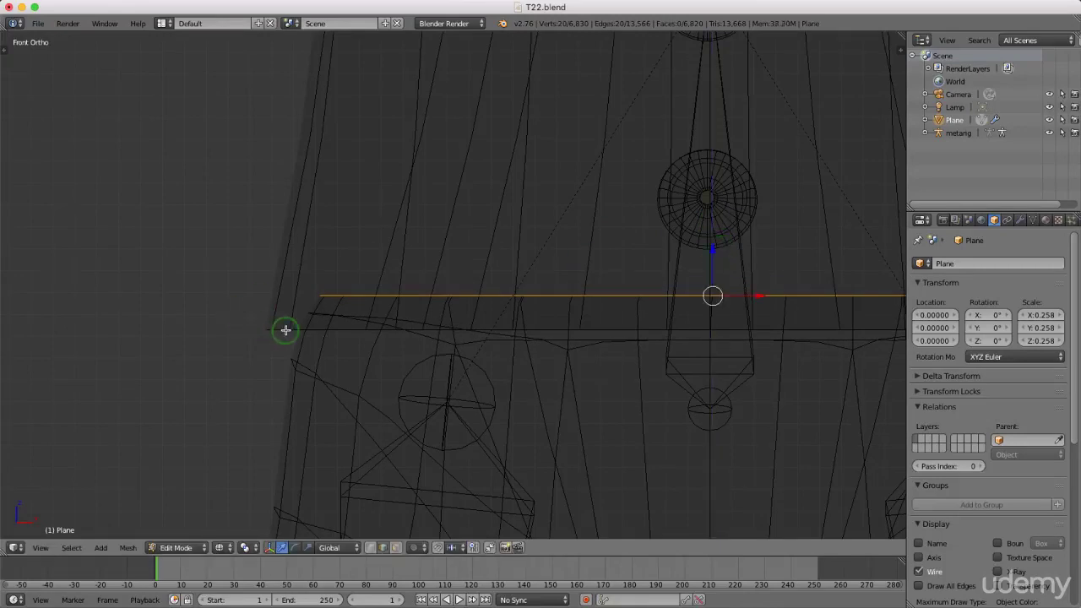
- Add the shirt's bottom edge loop to the selection and bridge it to the waist loop with LoopTools
{"action": "right_click", "coordinate": [281, 329], "text": "alt+shift"}
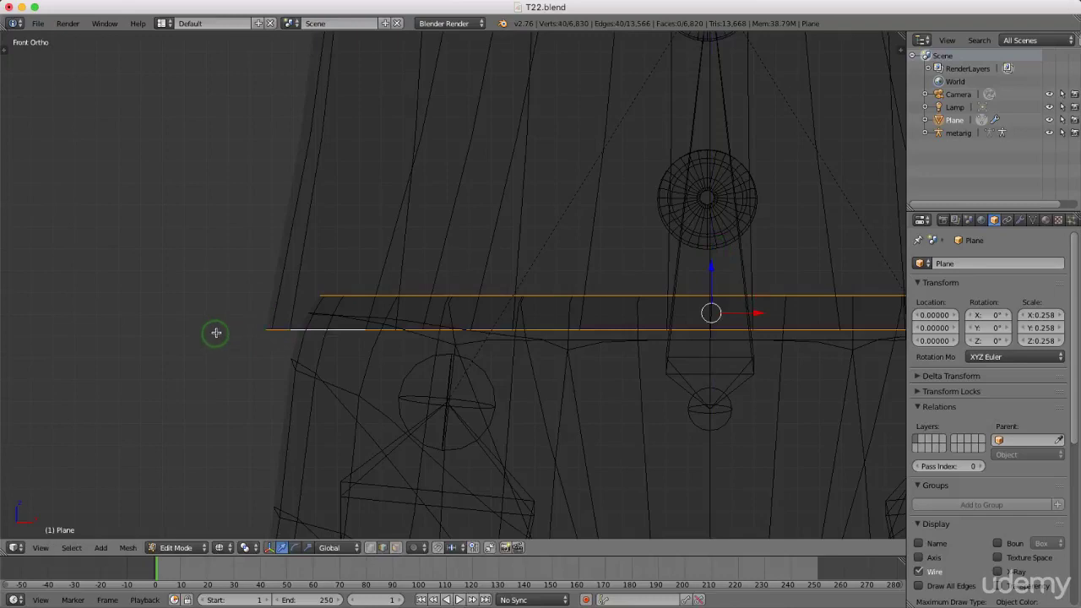
{"action": "key", "text": "w"}
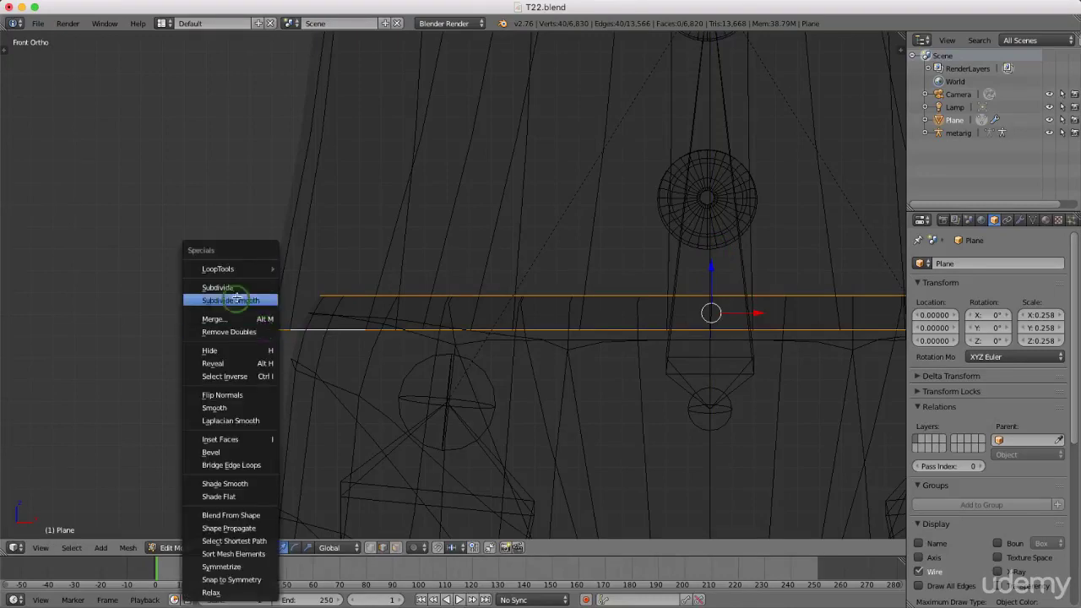
{"action": "mouse_move", "coordinate": [233, 269]}
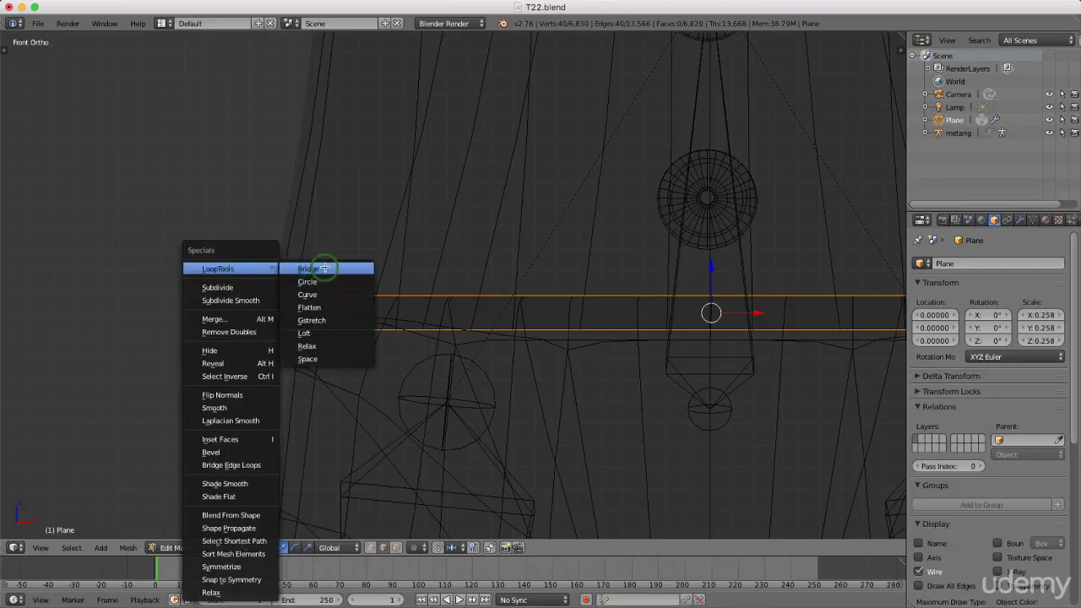
{"action": "left_click", "coordinate": [324, 268]}
- Lower the top edge loop of the character's left boot along Z to just above the trouser hem
{"action": "scroll", "coordinate": [381, 282], "scroll_direction": "down", "scroll_amount": 8}
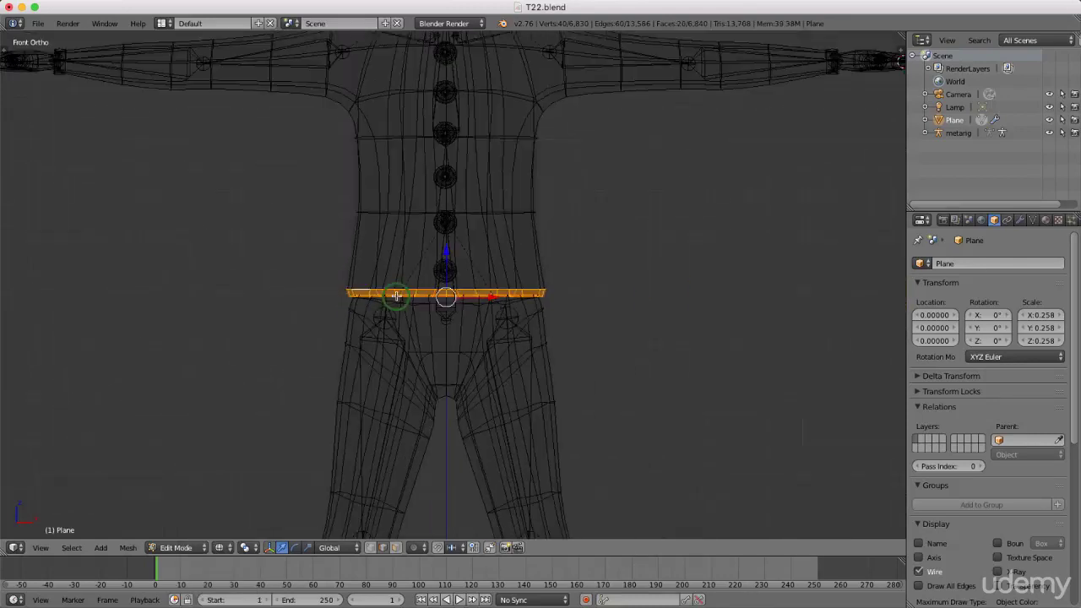
{"action": "middle_click_drag", "start_coordinate": [454, 313], "coordinate": [451, 63], "text": "shift"}
{"action": "middle_click_drag", "start_coordinate": [470, 346], "coordinate": [480, 224], "text": "shift"}
{"action": "scroll", "coordinate": [613, 394], "scroll_direction": "up", "scroll_amount": 7}
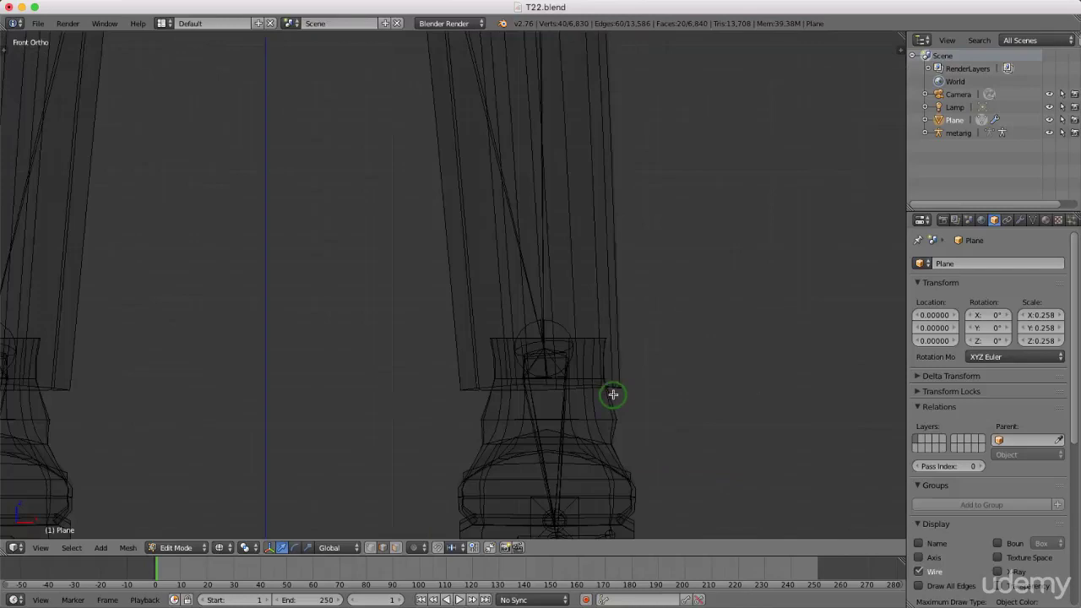
{"action": "scroll", "coordinate": [445, 312], "scroll_direction": "up", "scroll_amount": 4}
{"action": "left_click", "coordinate": [445, 312], "text": "alt"}
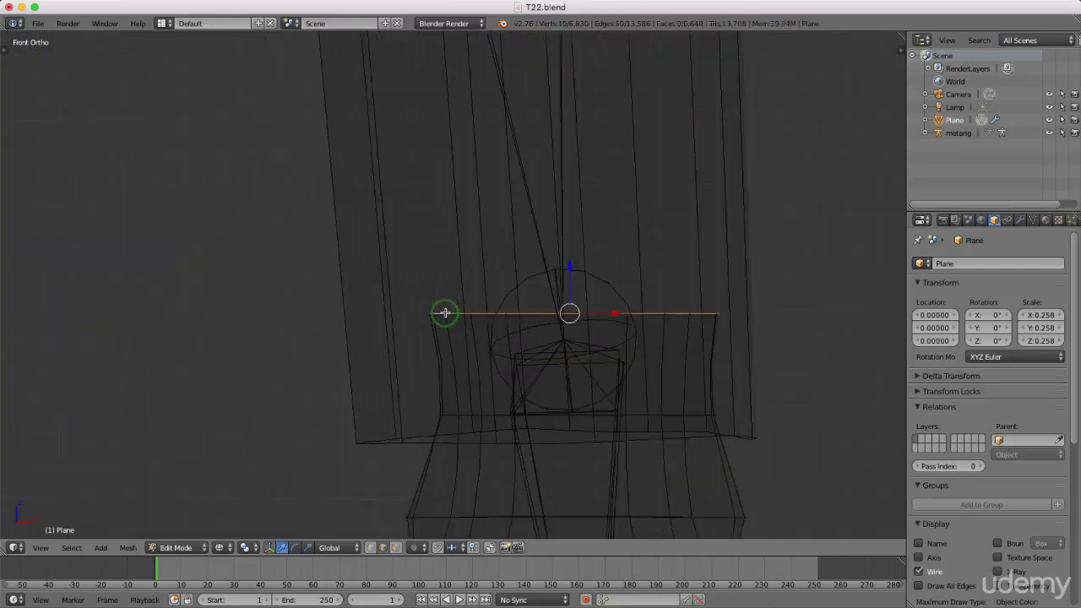
{"action": "left_click_drag", "start_coordinate": [569, 270], "coordinate": [570, 363]}
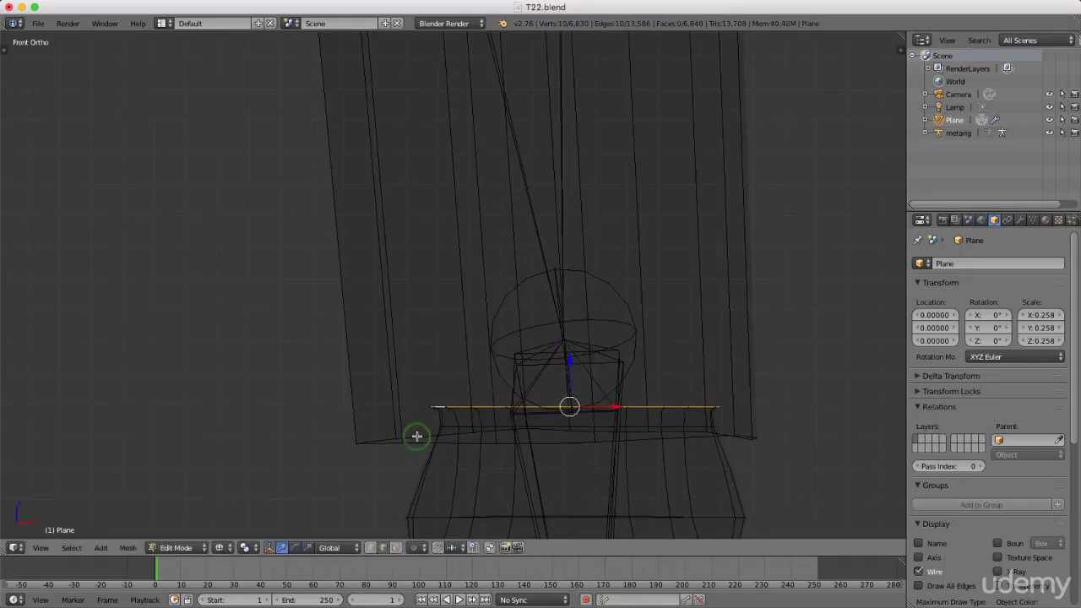
- Bridge the left boot's top loop to the left trouser hem loop with LoopTools and check it in solid shading
{"action": "right_click", "coordinate": [416, 436], "text": "alt+shift"}
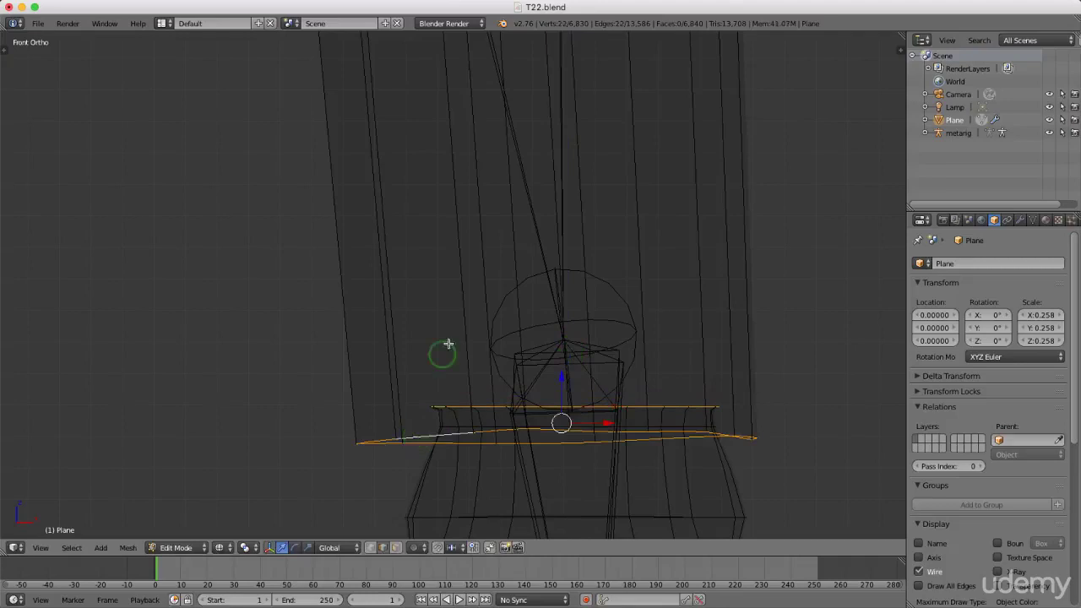
{"action": "key", "text": "w"}
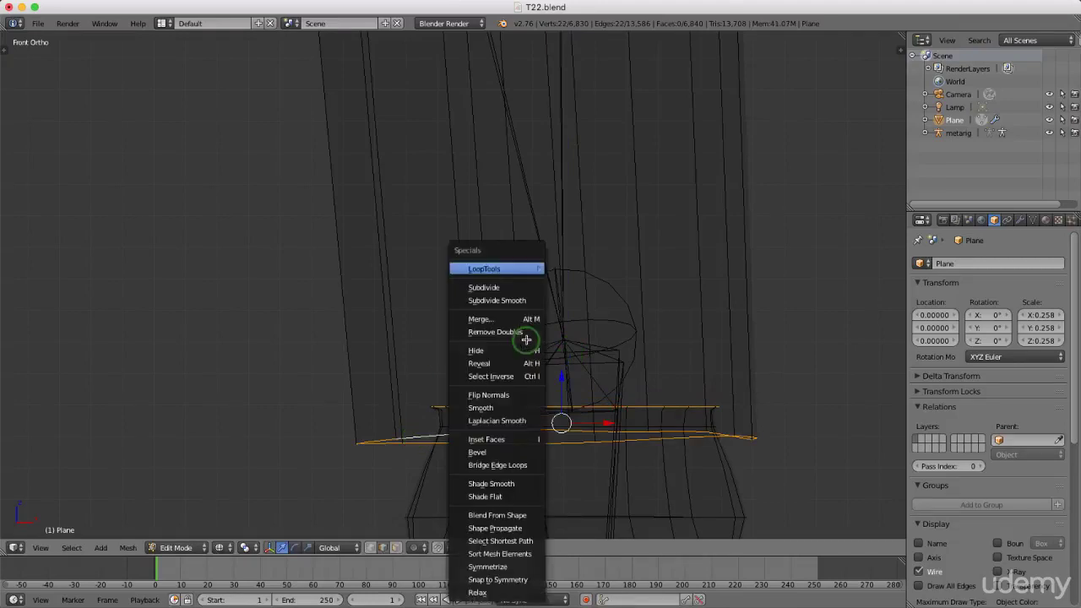
{"action": "mouse_move", "coordinate": [536, 270]}
{"action": "left_click", "coordinate": [574, 268]}
{"action": "scroll", "coordinate": [728, 361], "scroll_direction": "down", "scroll_amount": 3}
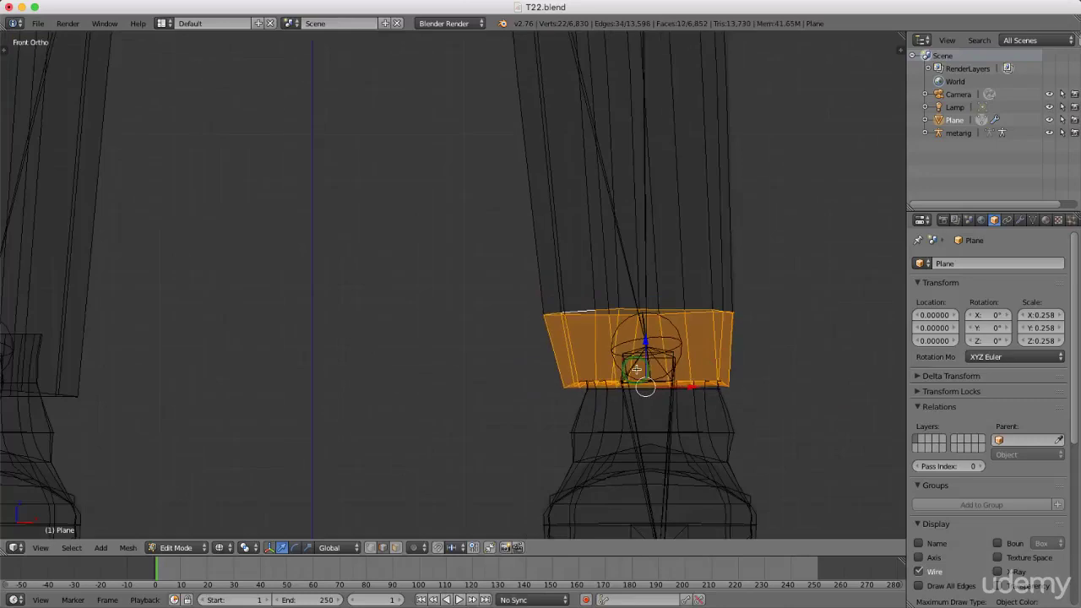
{"action": "key", "text": "z"}
{"action": "left_click", "coordinate": [639, 442]}
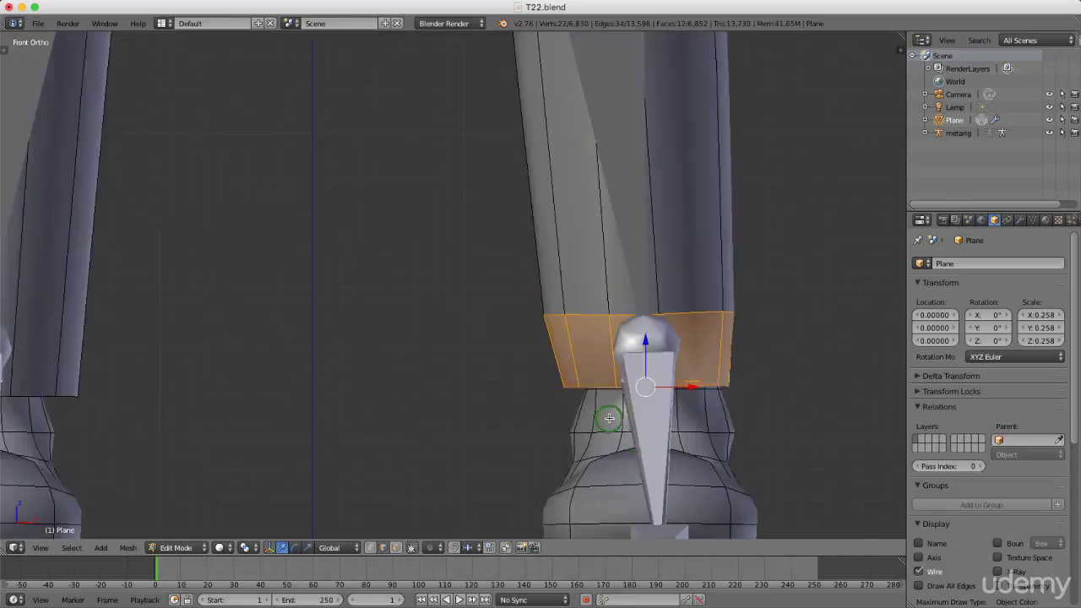
{"action": "scroll", "coordinate": [608, 419], "scroll_direction": "down", "scroll_amount": 4}
{"action": "scroll", "coordinate": [477, 384], "scroll_direction": "up", "scroll_amount": 3, "text": "ctrl"}
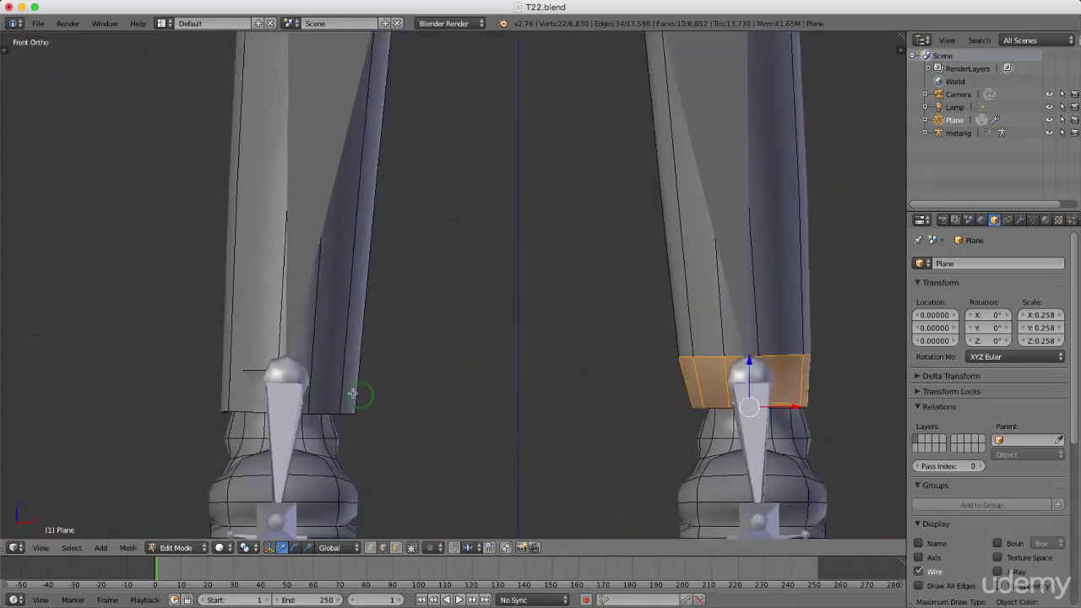
- In wireframe, lower the top edge loop of the character's right boot along Z to just above the trouser hem
{"action": "scroll", "coordinate": [327, 392], "scroll_direction": "up", "scroll_amount": 2}
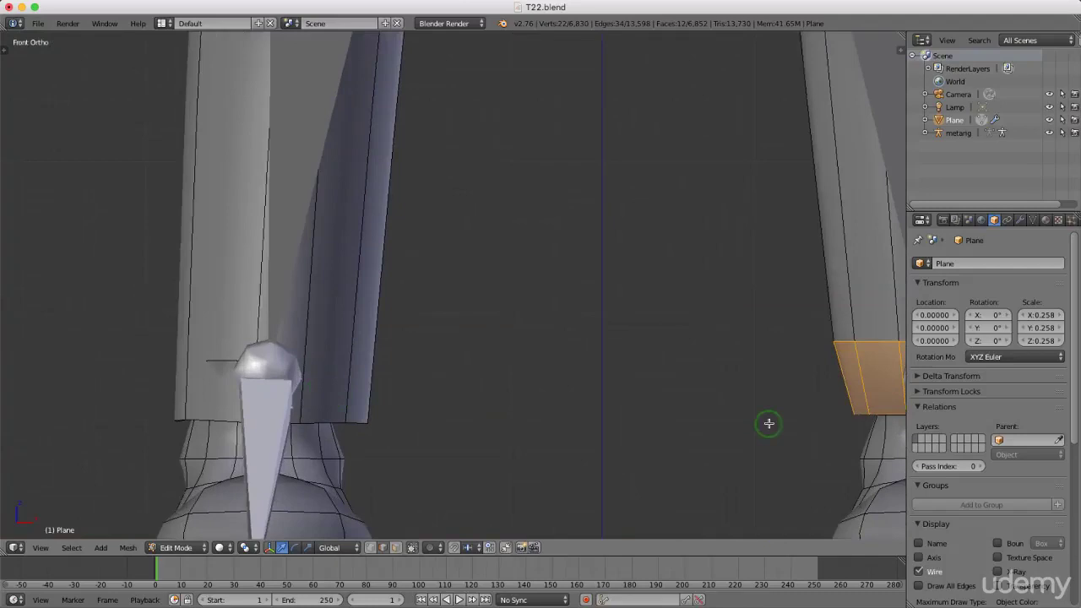
{"action": "scroll", "coordinate": [240, 414], "scroll_direction": "up", "scroll_amount": 2}
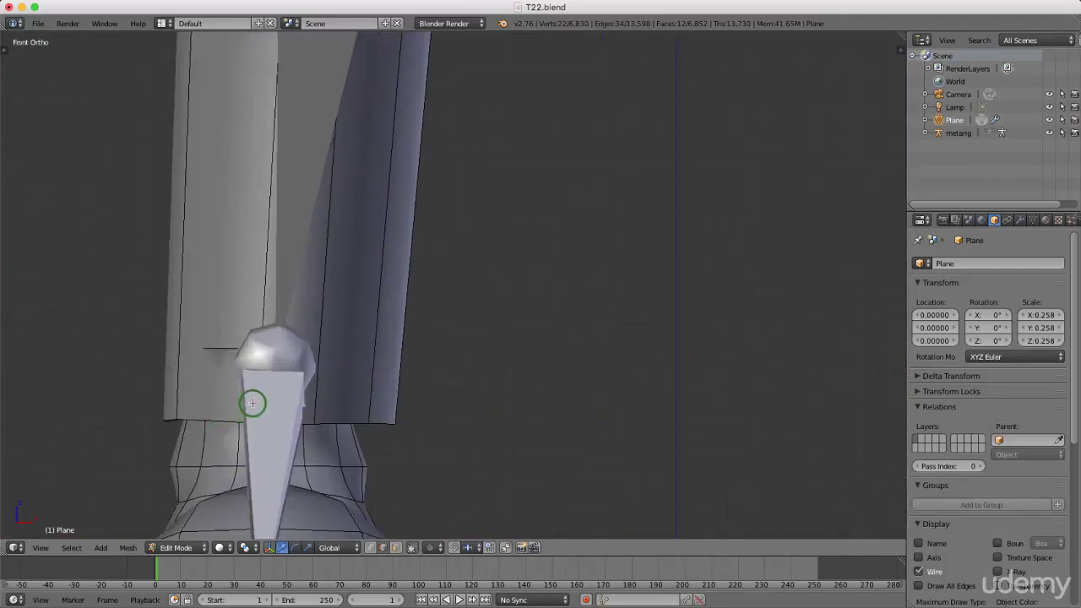
{"action": "key", "text": "z"}
{"action": "left_click", "coordinate": [356, 403]}
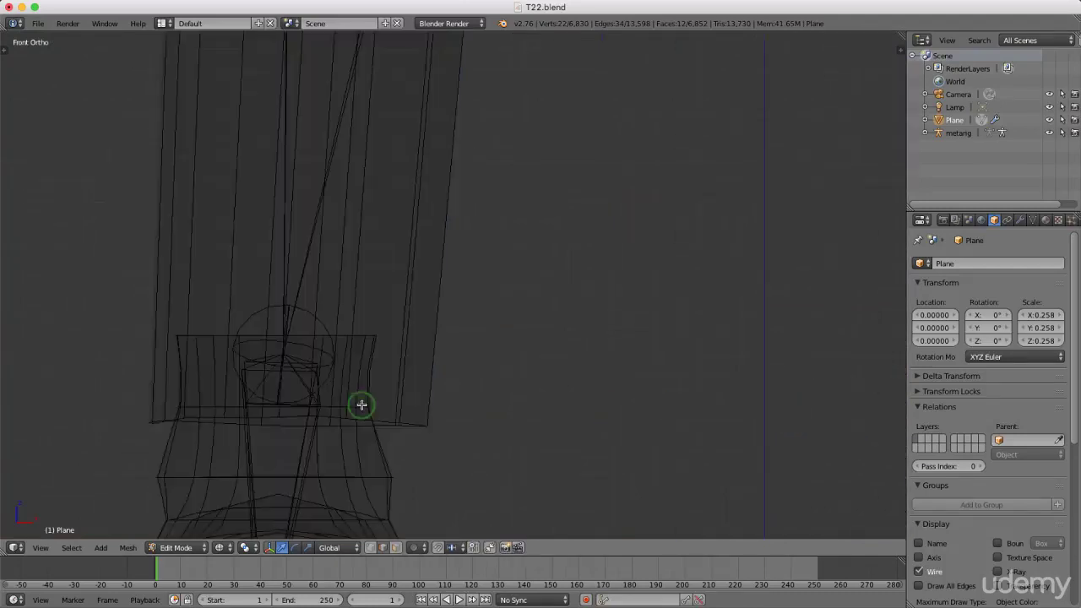
{"action": "scroll", "coordinate": [203, 331], "scroll_direction": "up", "scroll_amount": 2}
{"action": "right_click", "coordinate": [209, 338], "text": "alt"}
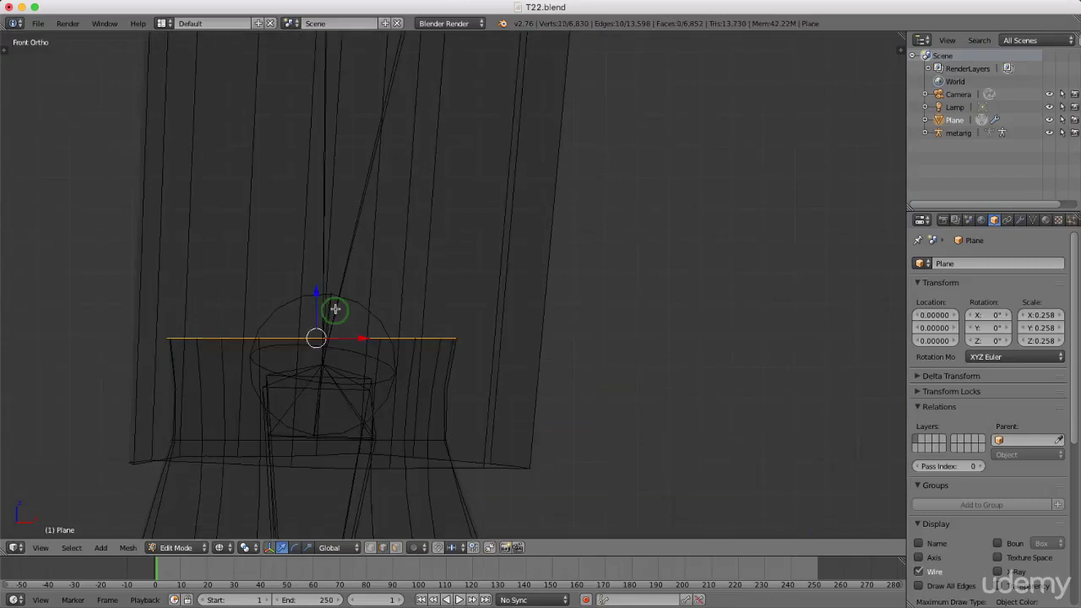
{"action": "left_click_drag", "start_coordinate": [316, 292], "coordinate": [320, 375]}
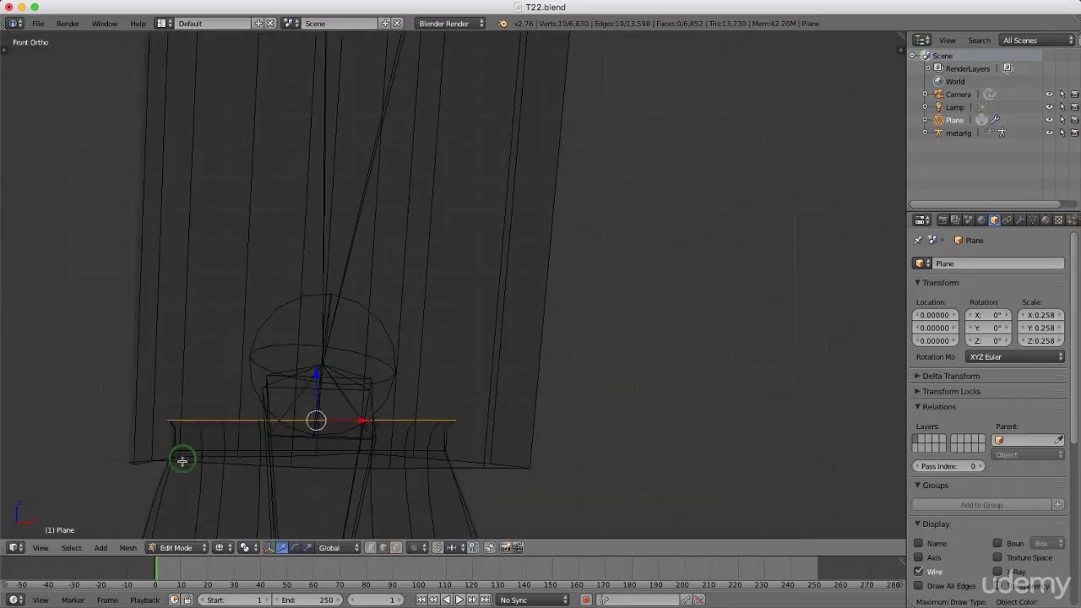
- Bridge the right boot's top loop to the right trouser hem loop with LoopTools and return to solid shading
{"action": "right_click", "coordinate": [244, 466], "text": "alt+shift"}
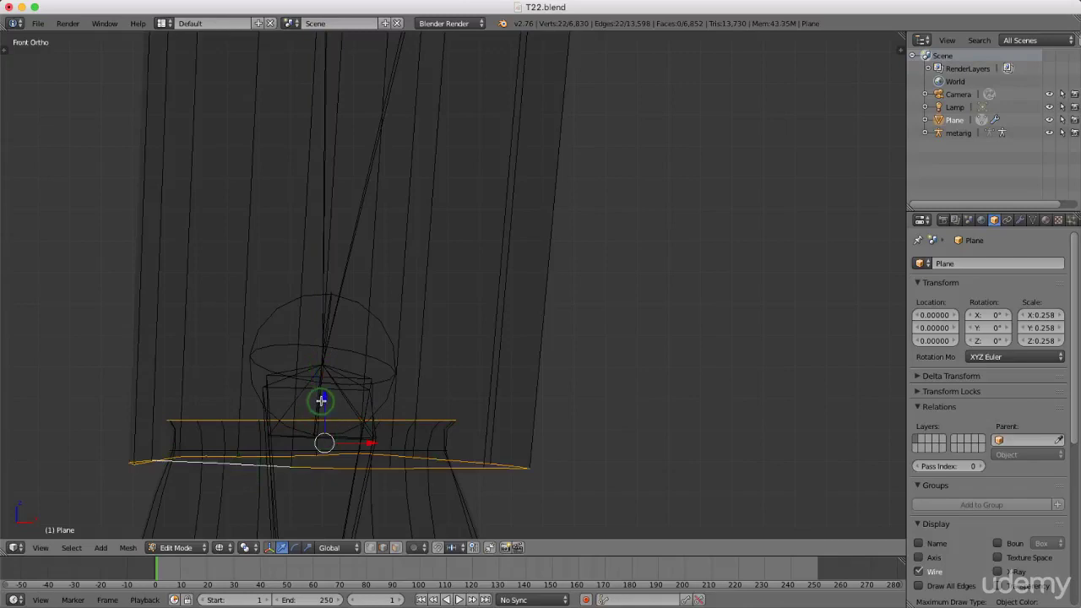
{"action": "key", "text": "w"}
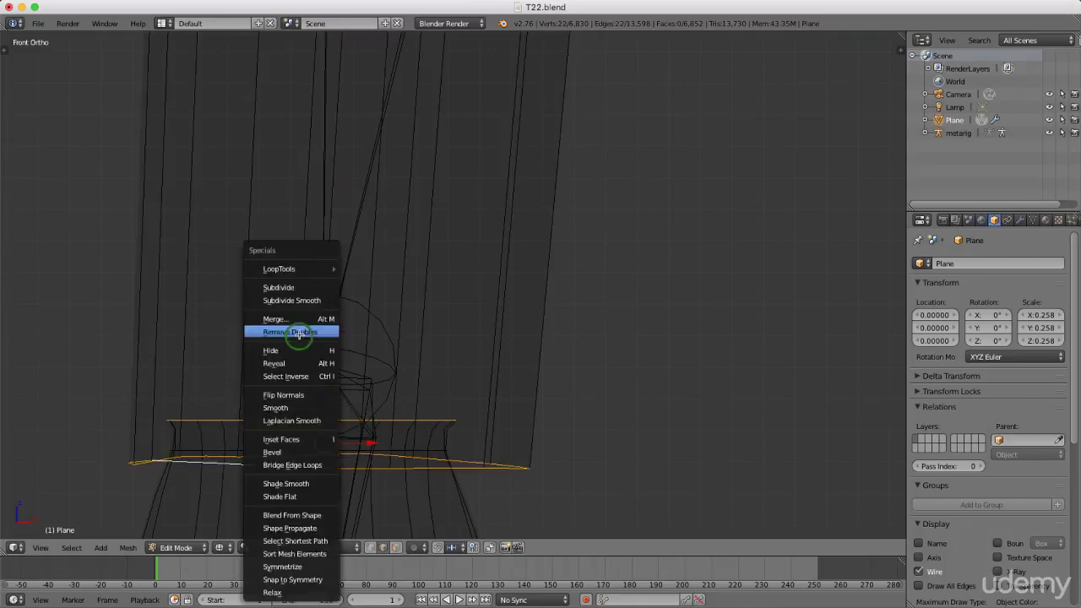
{"action": "mouse_move", "coordinate": [334, 268]}
{"action": "left_click", "coordinate": [369, 267]}
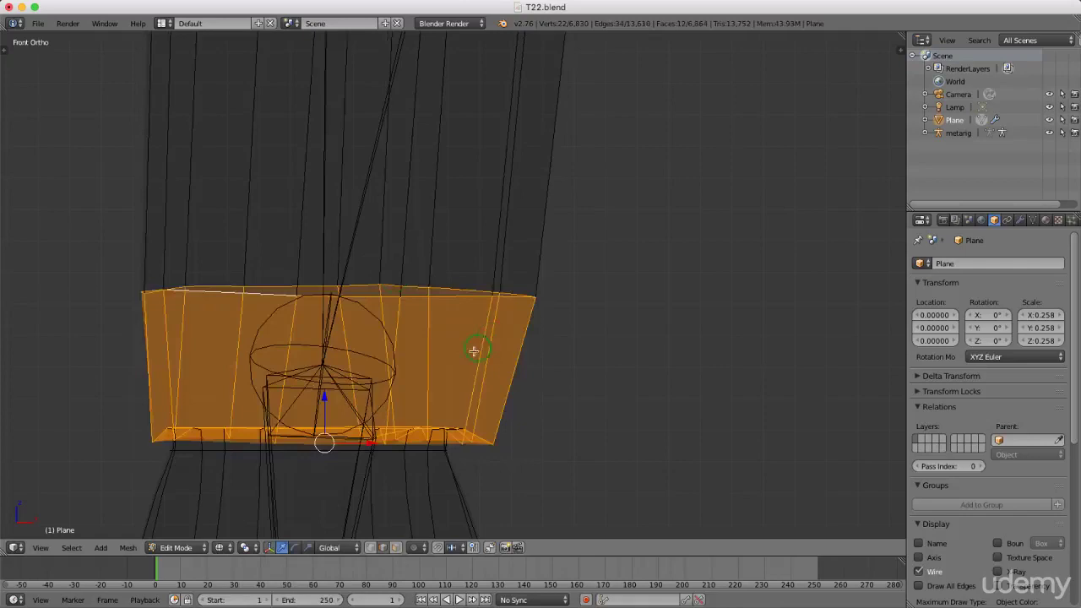
{"action": "key", "text": "z"}
{"action": "left_click", "coordinate": [471, 425]}
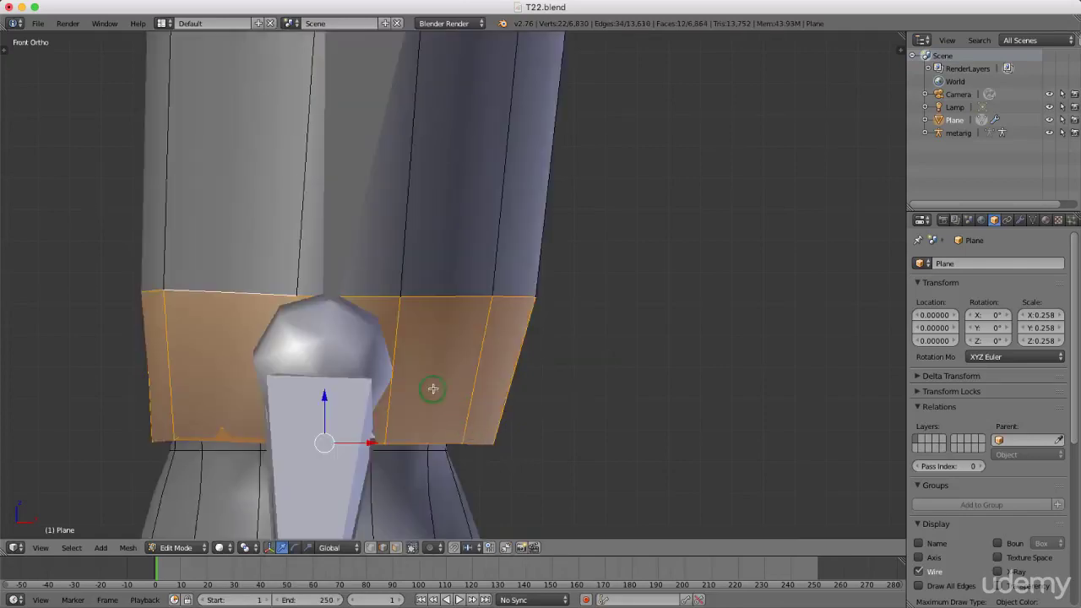
- Add a loop cut to the bridged faces under the right trouser hem, sliding it about 0.94 toward the hem edge
{"action": "key", "text": "ctrl+r"}
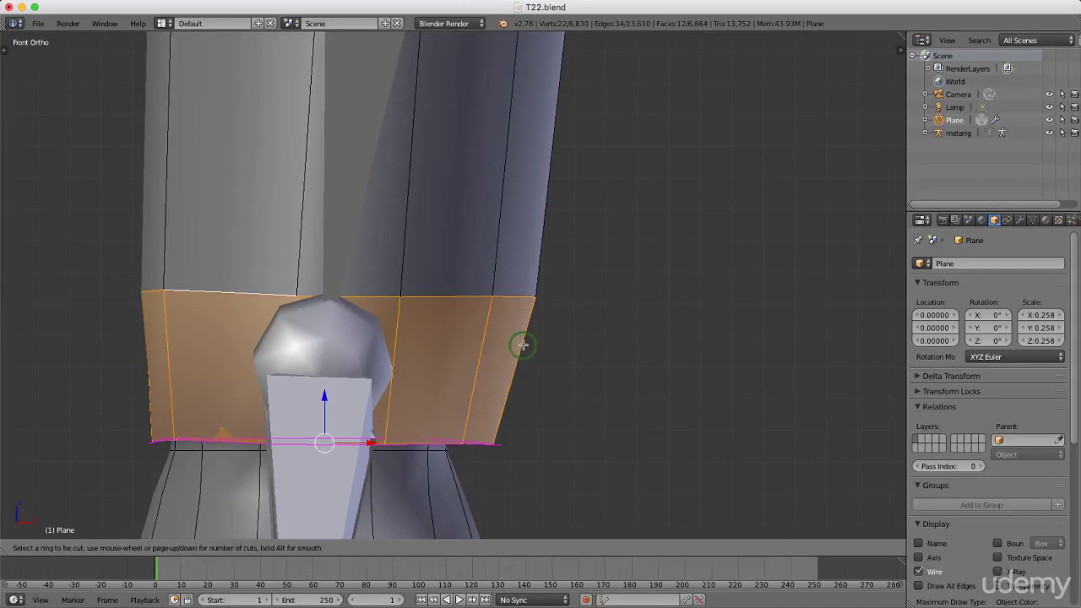
{"action": "left_click", "coordinate": [491, 343]}
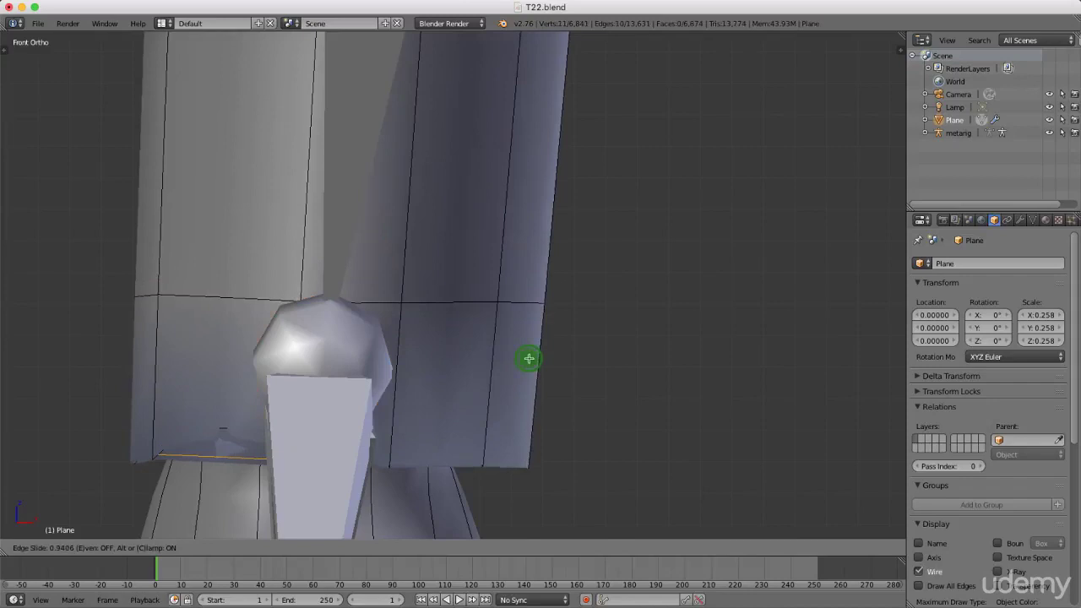
{"action": "left_click", "coordinate": [529, 358]}
- Add a loop cut to the bridged faces under the left trouser hem, slide it toward the hem edge and inspect the cuff
{"action": "scroll", "coordinate": [372, 347], "scroll_direction": "down", "scroll_amount": 6}
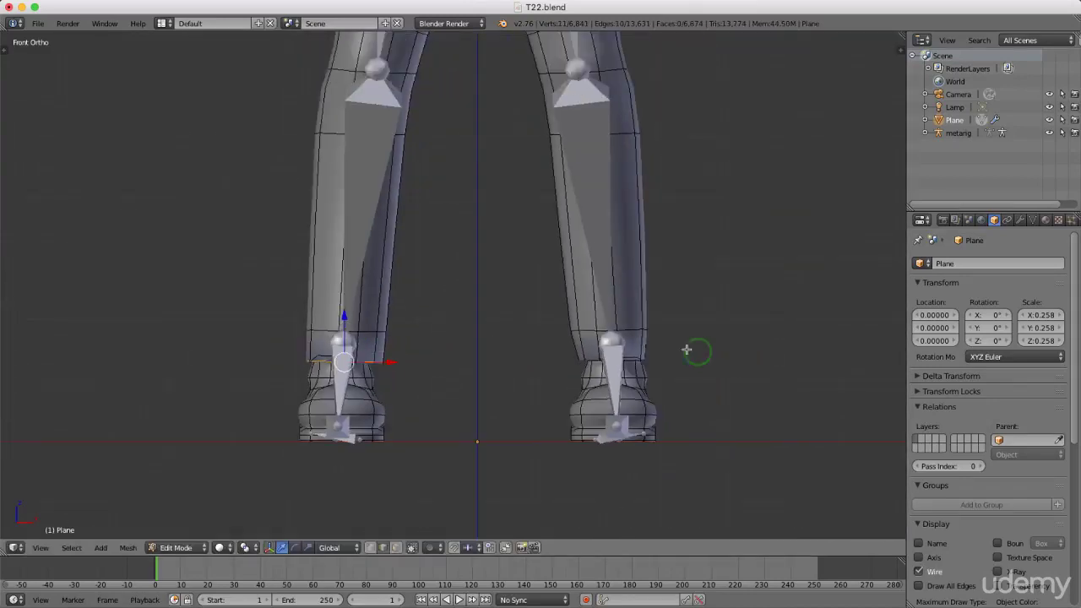
{"action": "scroll", "coordinate": [642, 350], "scroll_direction": "up", "scroll_amount": 7}
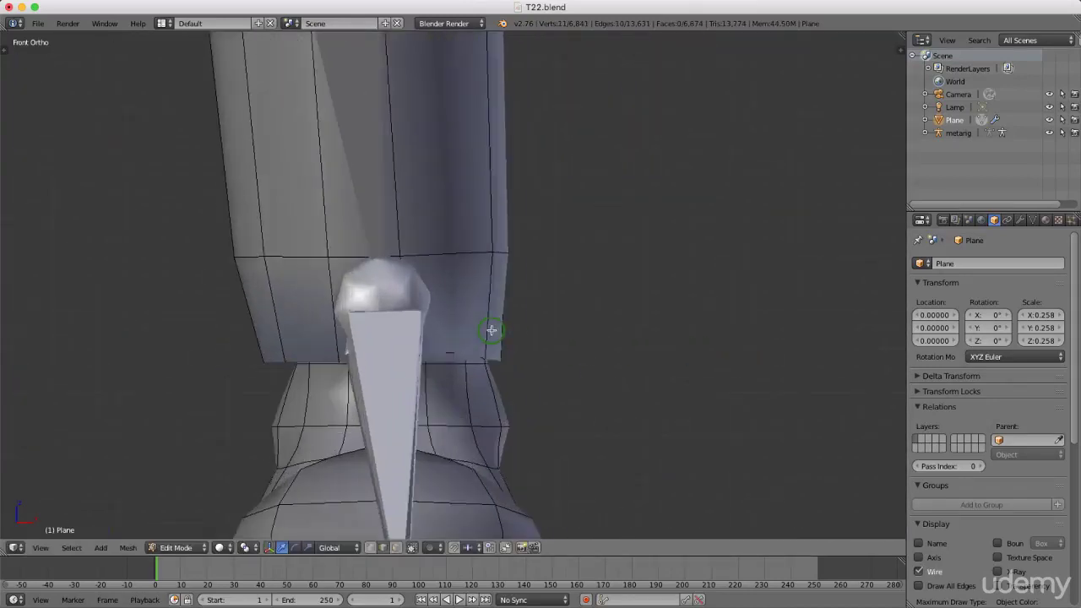
{"action": "key", "text": "ctrl+r"}
{"action": "left_click", "coordinate": [494, 332]}
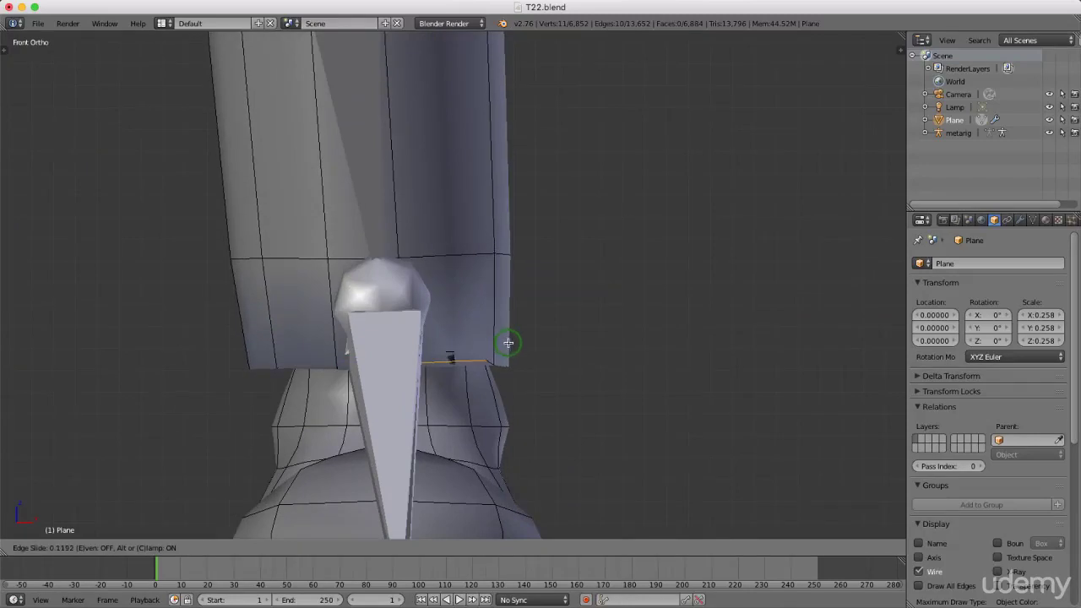
{"action": "left_click", "coordinate": [589, 347]}
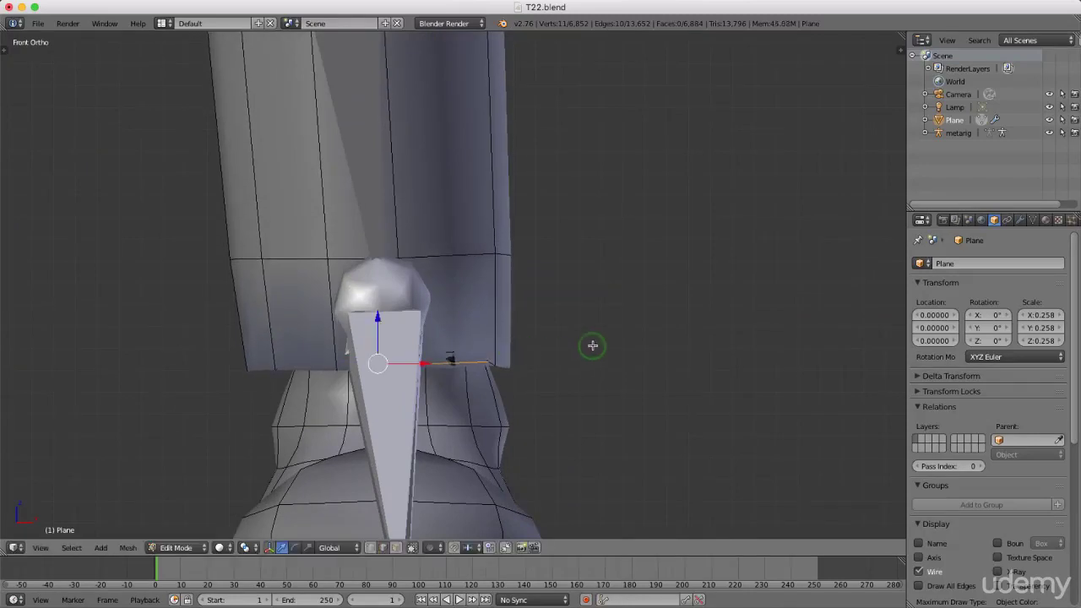
{"action": "scroll", "coordinate": [614, 338], "scroll_direction": "down", "scroll_amount": 3}
{"action": "mouse_move", "coordinate": [614, 338]}
{"action": "middle_mouse_down"}
{"action": "mouse_move", "coordinate": [441, 295]}
{"action": "mouse_move", "coordinate": [434, 266]}
{"action": "mouse_move", "coordinate": [463, 270]}
{"action": "mouse_move", "coordinate": [482, 326]}
{"action": "mouse_move", "coordinate": [543, 359]}
{"action": "mouse_move", "coordinate": [599, 340]}
{"action": "middle_mouse_up"}
{"action": "scroll", "coordinate": [456, 272], "scroll_direction": "down", "scroll_amount": 2}
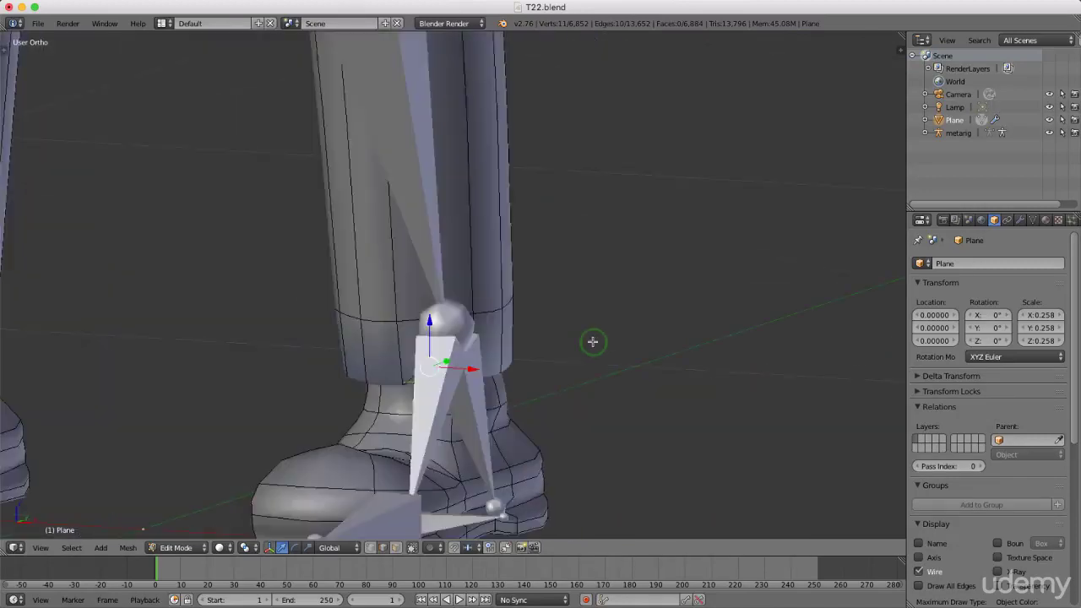
- Take the character mesh out of Edit Mode into Object Mode, viewing the left hand from the front
{"action": "key", "text": "KP_1"}
{"action": "scroll", "coordinate": [564, 354], "scroll_direction": "down", "scroll_amount": 6}
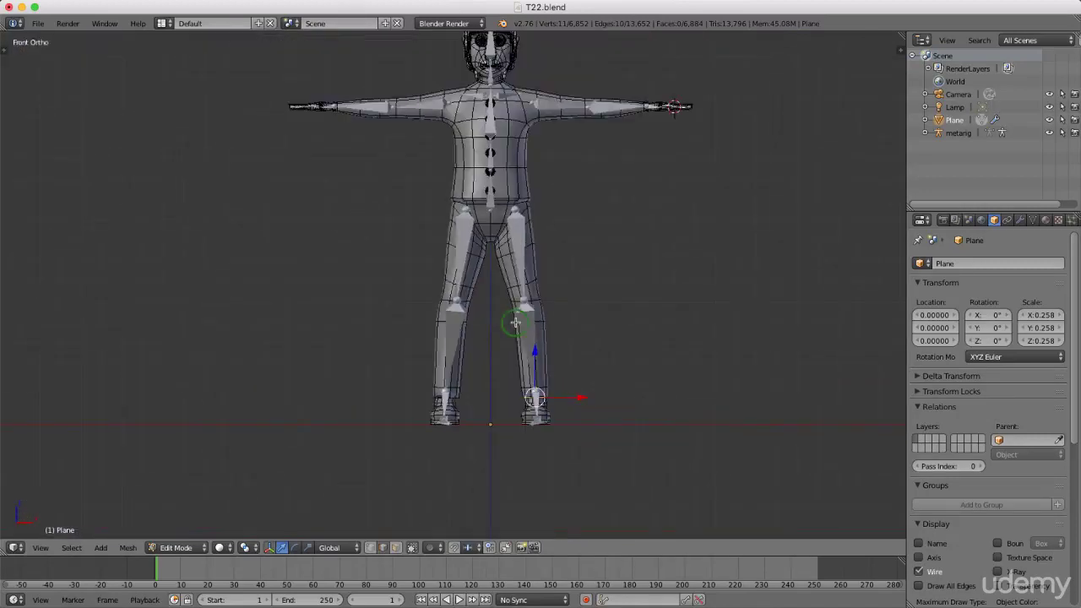
{"action": "scroll", "coordinate": [525, 350], "scroll_direction": "up", "scroll_amount": 4, "text": "shift"}
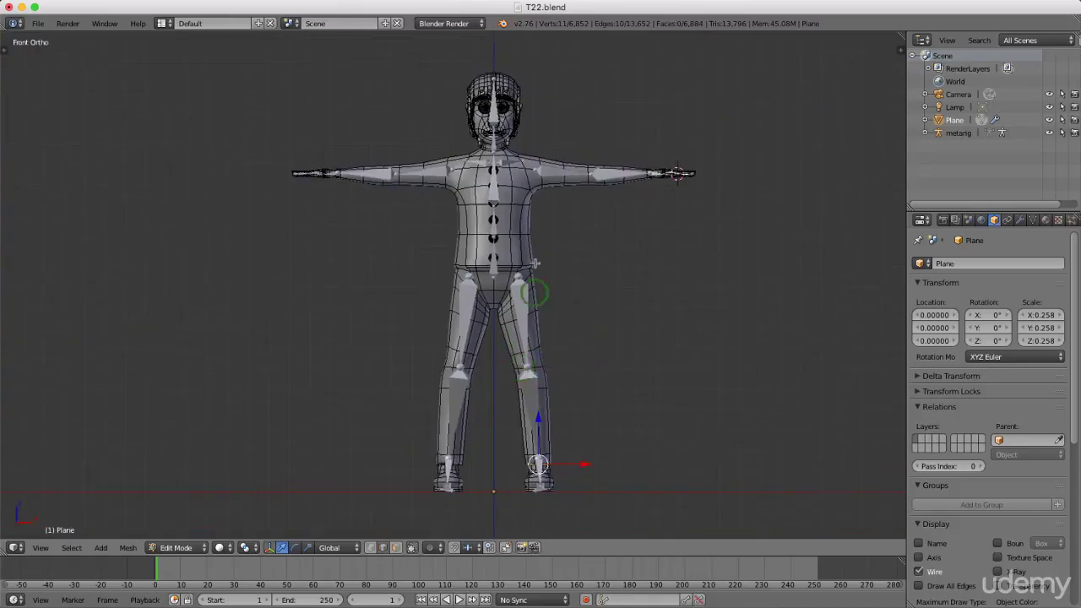
{"action": "scroll", "coordinate": [682, 169], "scroll_direction": "up", "scroll_amount": 8}
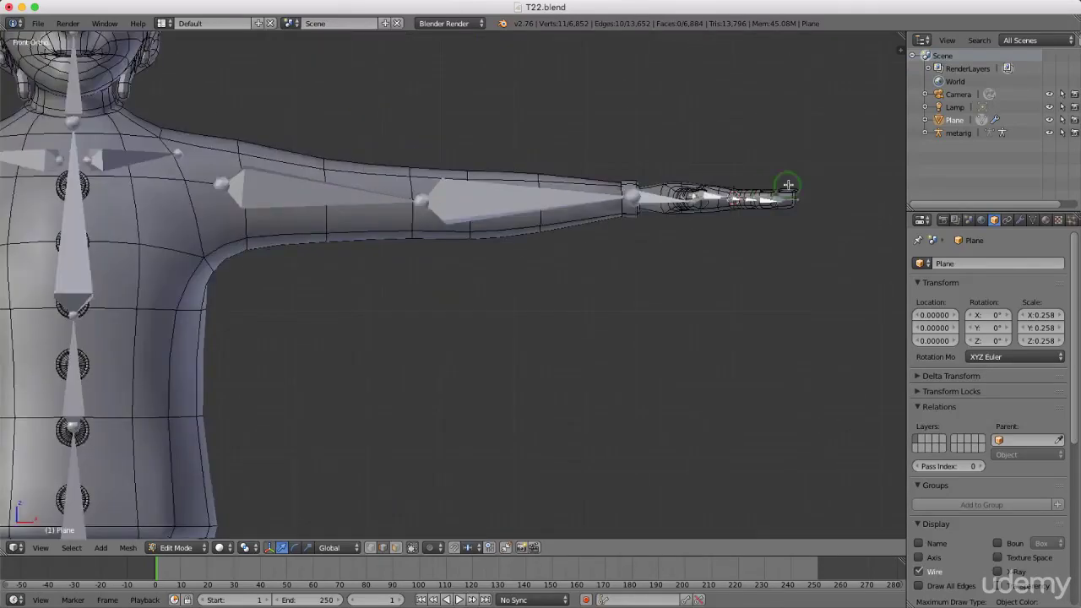
{"action": "scroll", "coordinate": [777, 188], "scroll_direction": "up", "scroll_amount": 1}
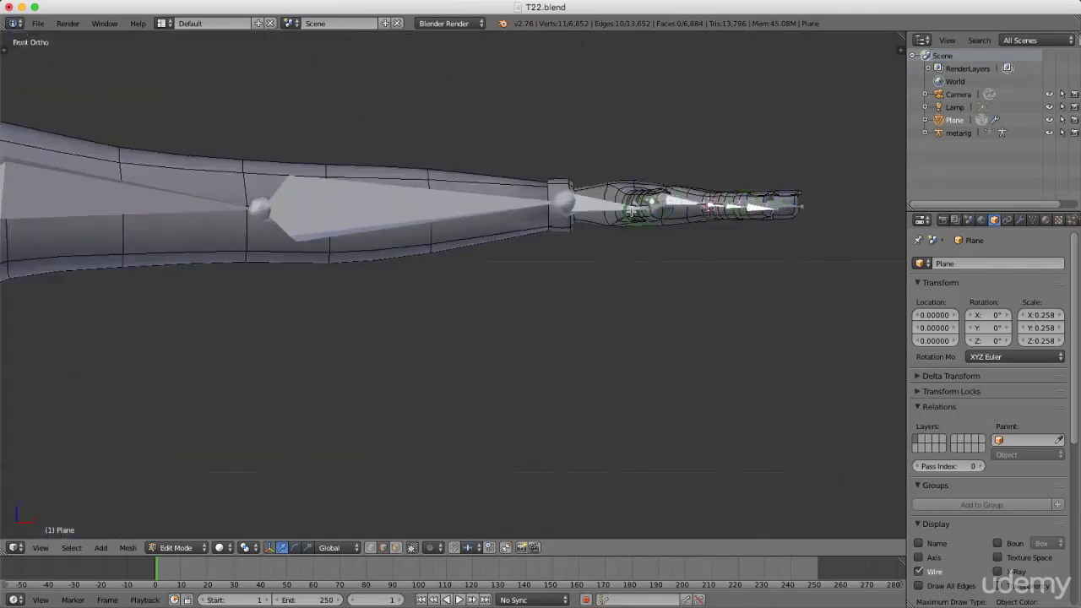
{"action": "scroll", "coordinate": [657, 206], "scroll_direction": "up", "scroll_amount": 5}
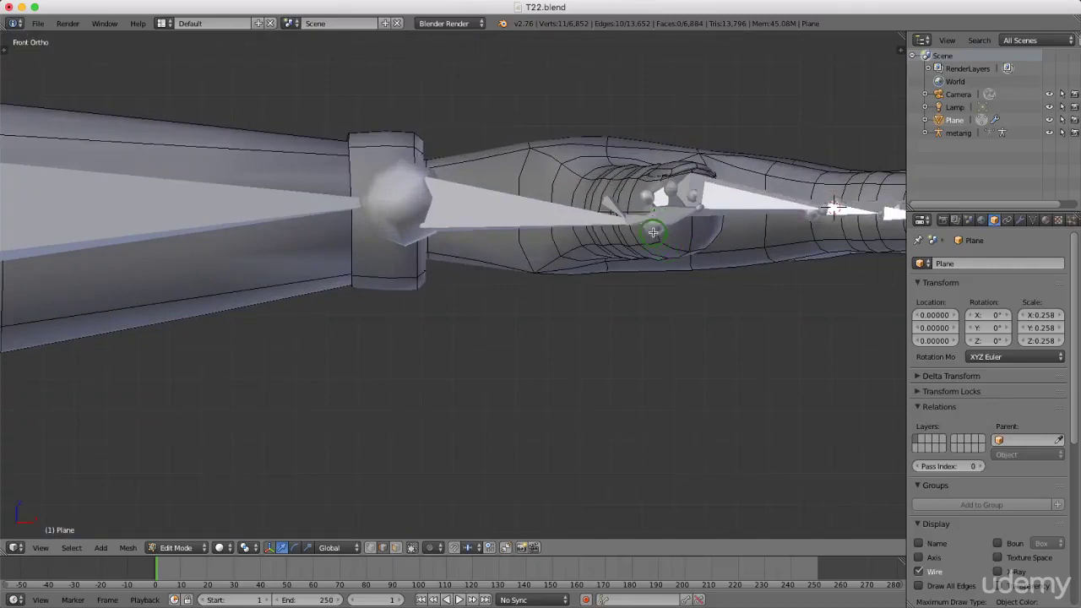
{"action": "right_click", "coordinate": [653, 231]}
{"action": "scroll", "coordinate": [658, 239], "scroll_direction": "up", "scroll_amount": 3}
{"action": "scroll", "coordinate": [638, 228], "scroll_direction": "up", "scroll_amount": 2}
{"action": "key", "text": "Tab"}
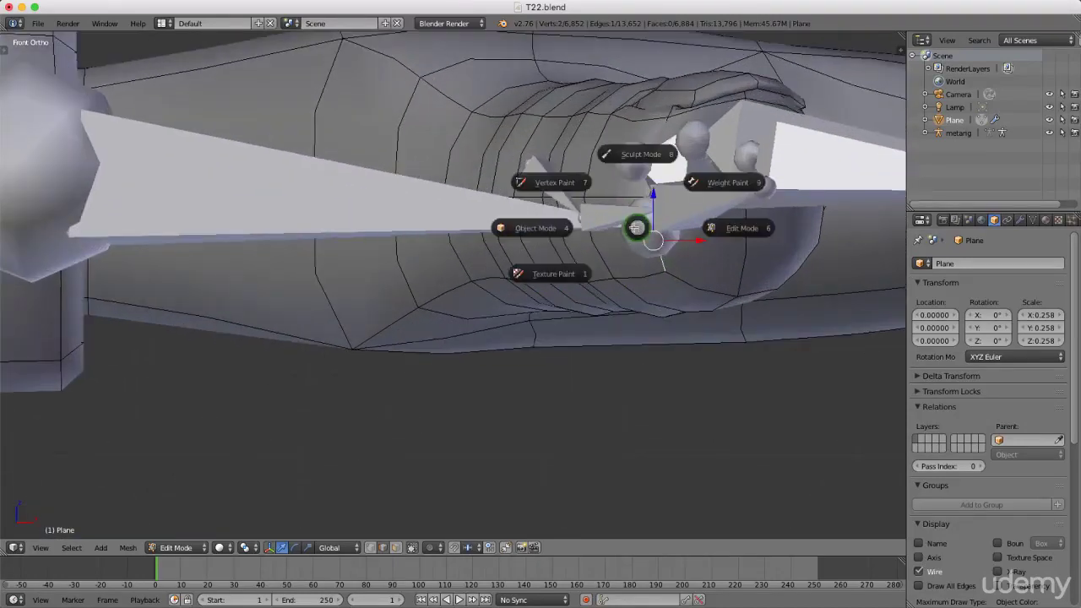
{"action": "left_click", "coordinate": [532, 230]}
- Select the metarig armature and put it into Edit Mode
{"action": "scroll", "coordinate": [539, 233], "scroll_direction": "up", "scroll_amount": 1}
{"action": "right_click", "coordinate": [647, 231]}
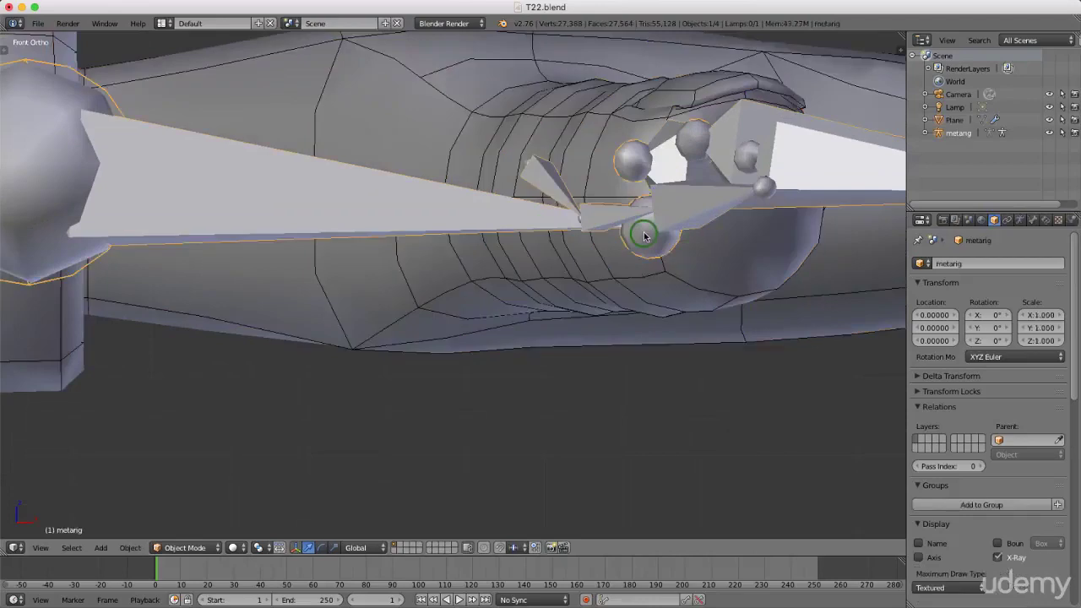
{"action": "key", "text": "Tab"}
{"action": "left_click", "coordinate": [583, 246]}
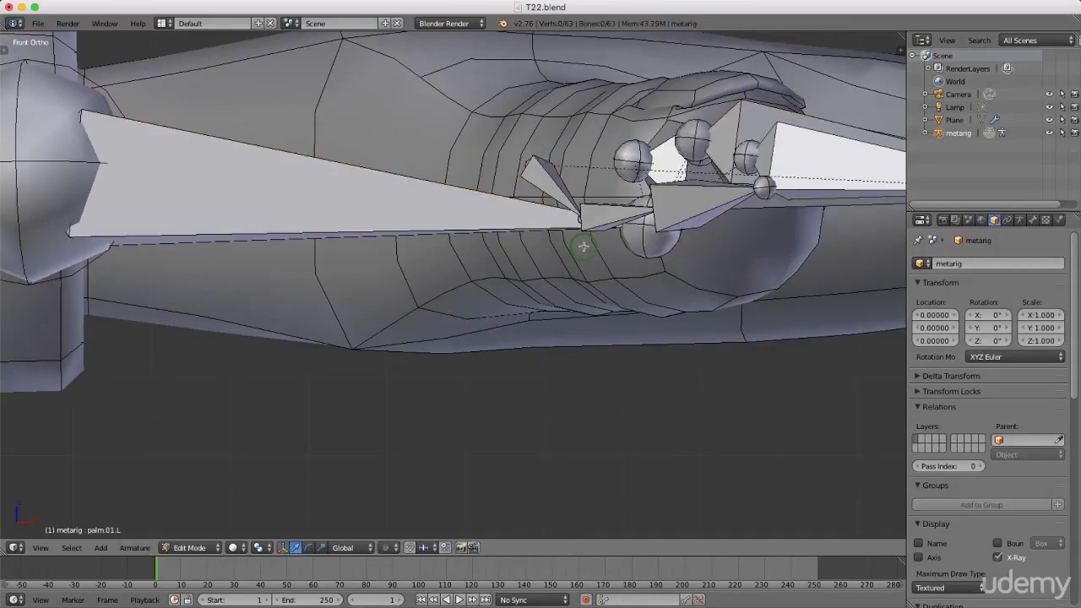
- Raise the tip joint of the hand.L bone along Z inside the palm
{"action": "right_click", "coordinate": [647, 177]}
{"action": "key", "text": "g"}
{"action": "key", "text": "z"}
{"action": "left_click", "coordinate": [560, 222]}
{"action": "scroll", "coordinate": [574, 224], "scroll_direction": "down", "scroll_amount": 4}
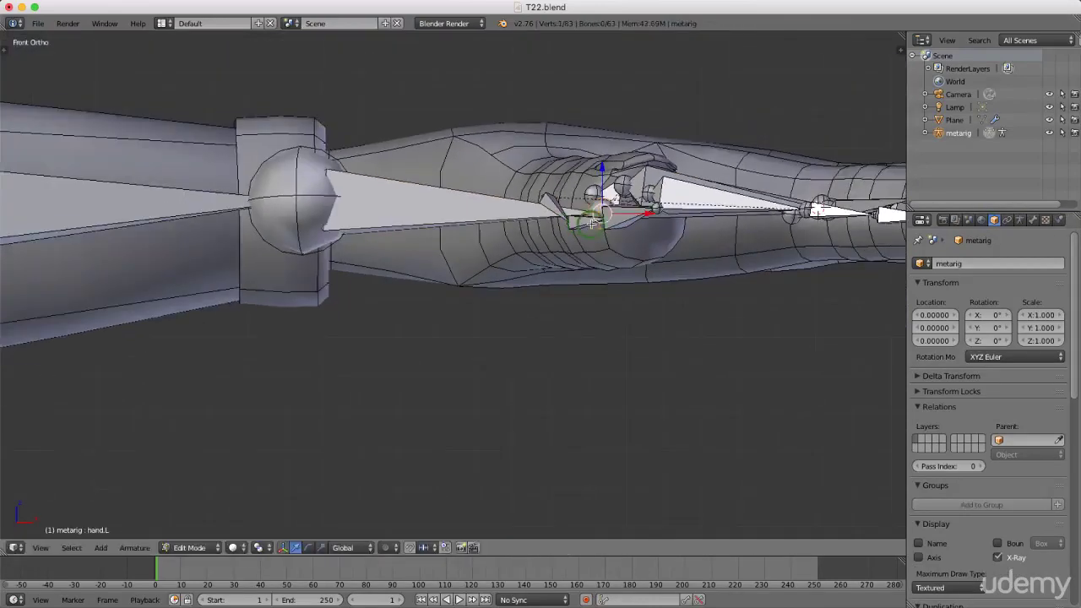
- Adjust the height of the thumb.01.L bone's base joint along Z within the hand mesh
{"action": "scroll", "coordinate": [528, 187], "scroll_direction": "up", "scroll_amount": 3}
{"action": "middle_click_drag", "start_coordinate": [528, 188], "coordinate": [560, 229]}
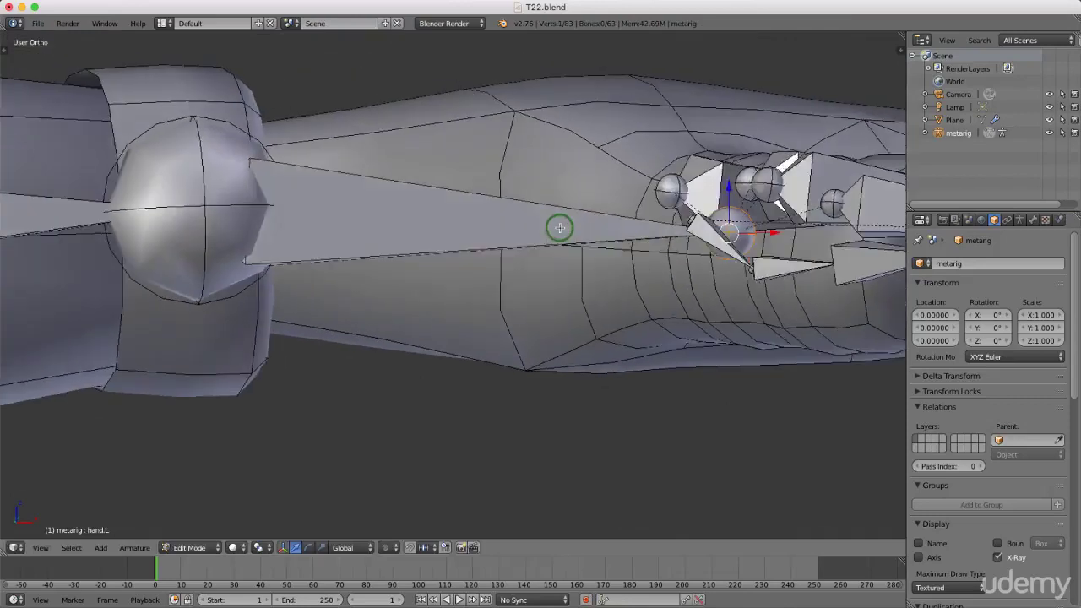
{"action": "right_click", "coordinate": [688, 218]}
{"action": "key", "text": "g"}
{"action": "key", "text": "z"}
{"action": "left_click", "coordinate": [694, 217]}
- In top view, shift the joint at the end of thumb.02.L slightly along X toward the thumb's outer side
{"action": "key", "text": "KP_7"}
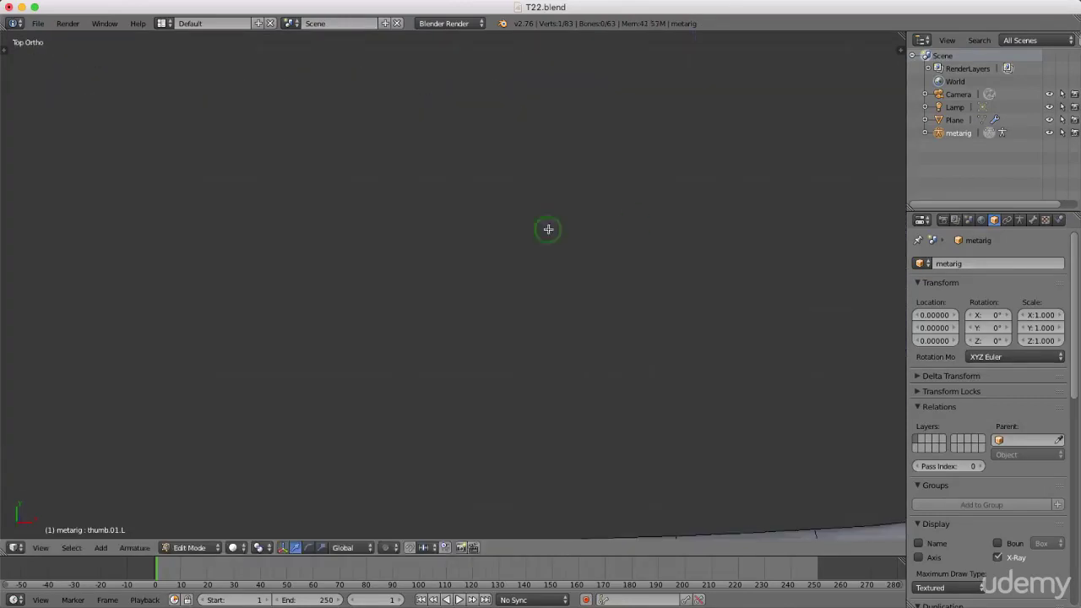
{"action": "scroll", "coordinate": [540, 389], "scroll_direction": "down", "scroll_amount": 5}
{"action": "scroll", "coordinate": [545, 393], "scroll_direction": "up", "scroll_amount": 4}
{"action": "scroll", "coordinate": [537, 393], "scroll_direction": "up", "scroll_amount": 3}
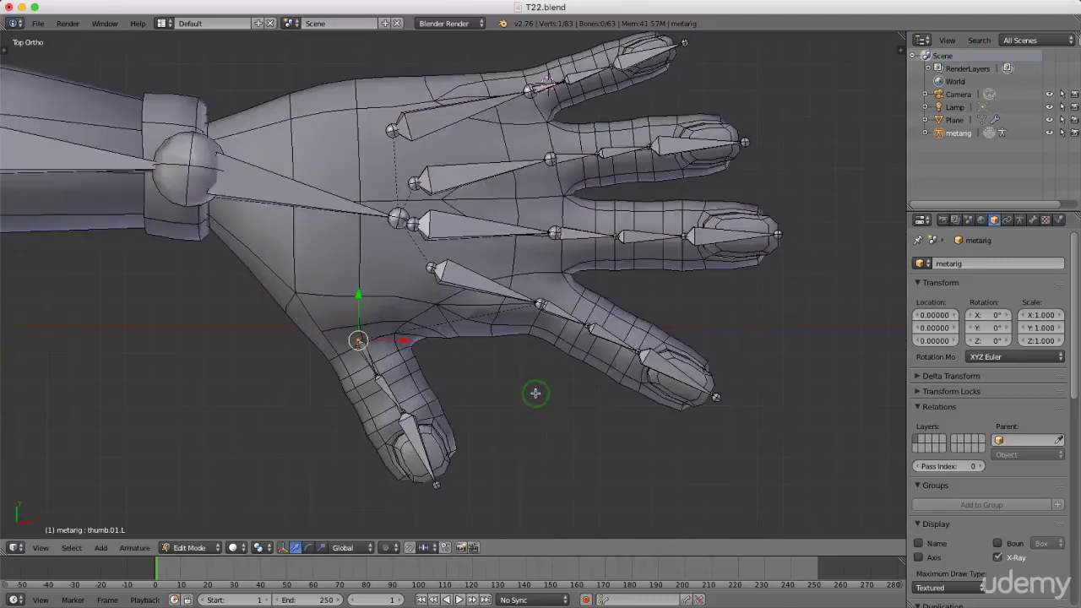
{"action": "scroll", "coordinate": [396, 408], "scroll_direction": "up", "scroll_amount": 1}
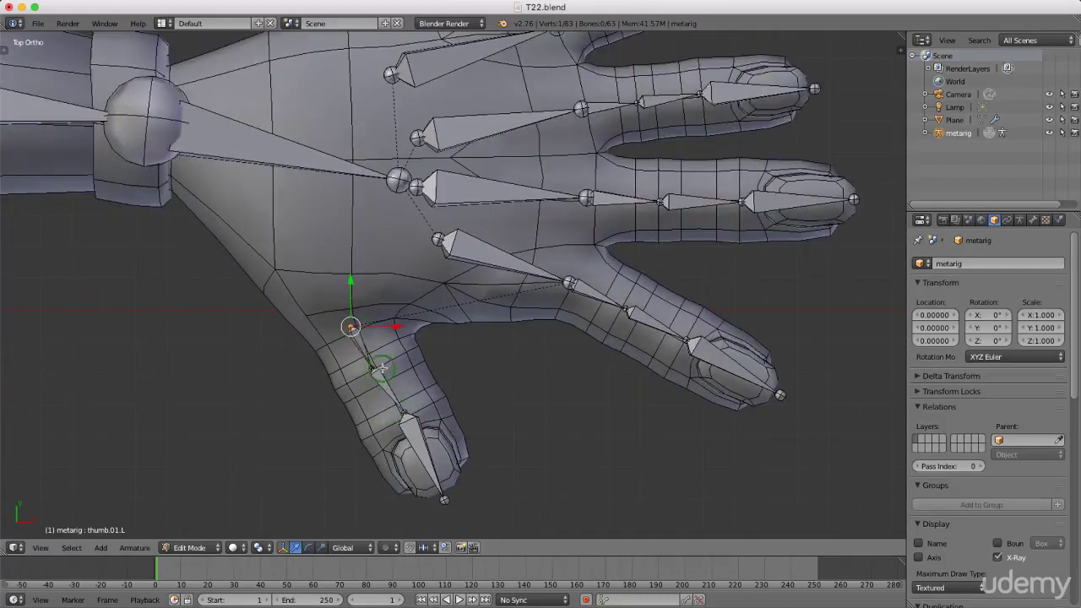
{"action": "scroll", "coordinate": [382, 368], "scroll_direction": "up", "scroll_amount": 3}
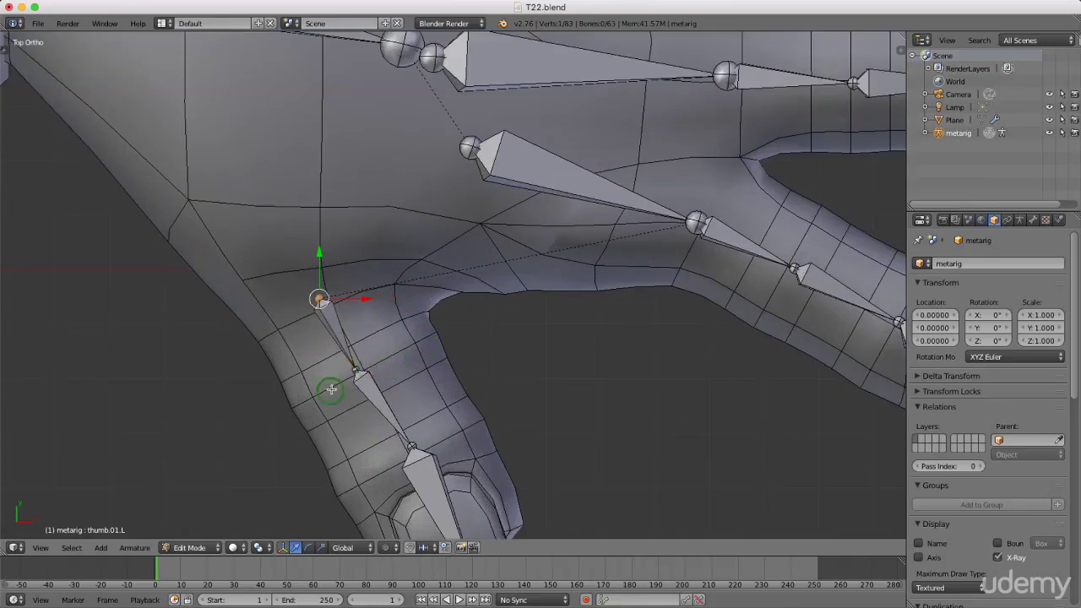
{"action": "scroll", "coordinate": [354, 377], "scroll_direction": "down", "scroll_amount": 1}
{"action": "right_click", "coordinate": [403, 437]}
{"action": "key", "text": "g"}
{"action": "key", "text": "x"}
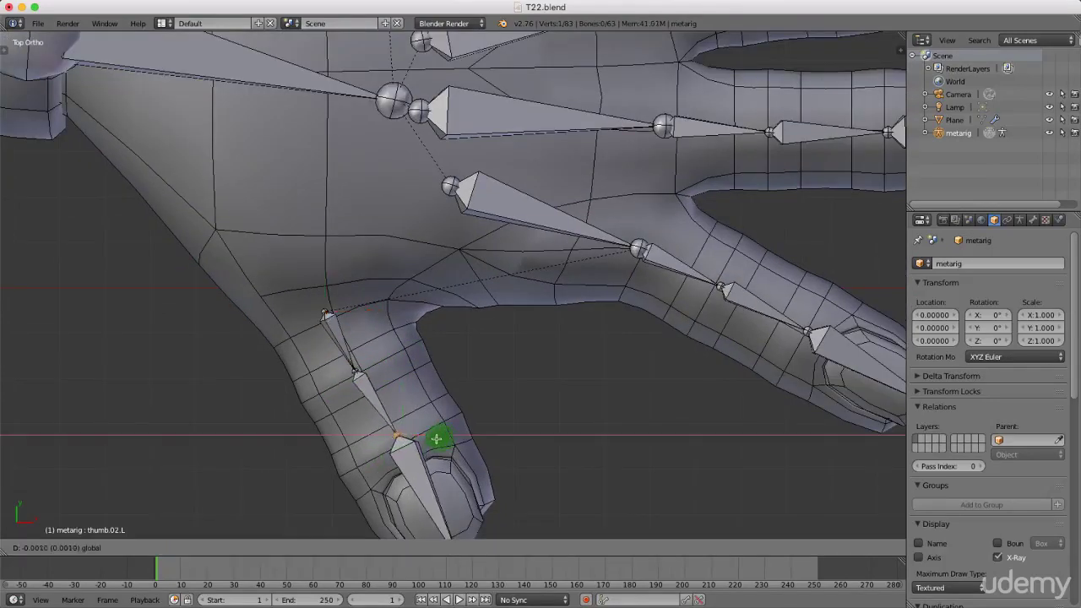
{"action": "left_click", "coordinate": [406, 424]}
- Move the thumb.02.L end joint along Y toward the thumb tip and fine-tune it along X to centre it
{"action": "key", "text": "g"}
{"action": "key", "text": "y"}
{"action": "left_click", "coordinate": [399, 411]}
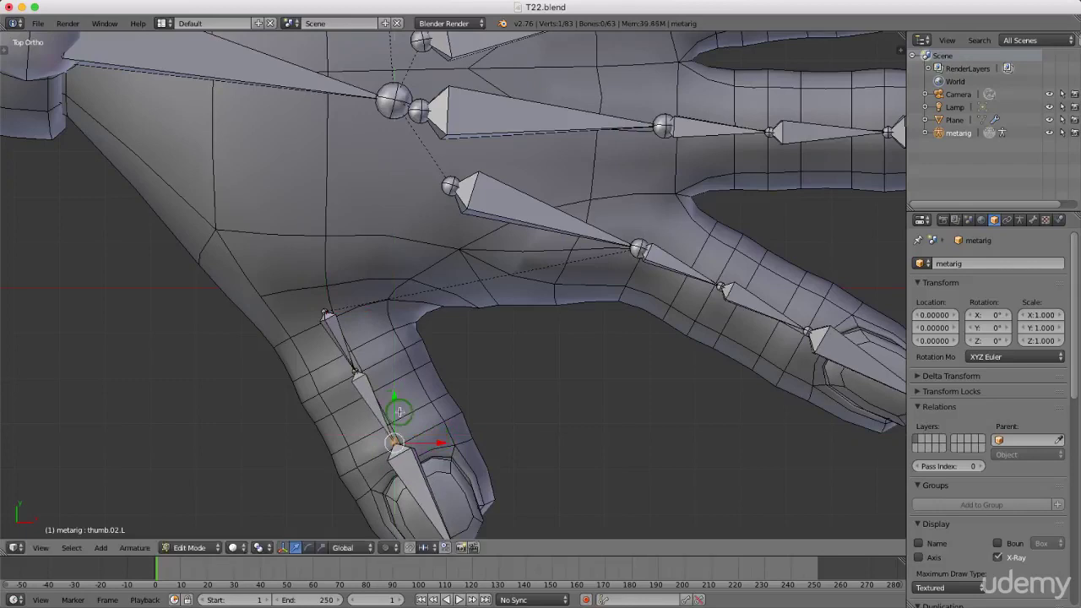
{"action": "key", "text": "g"}
{"action": "key", "text": "x"}
{"action": "left_click", "coordinate": [429, 438]}
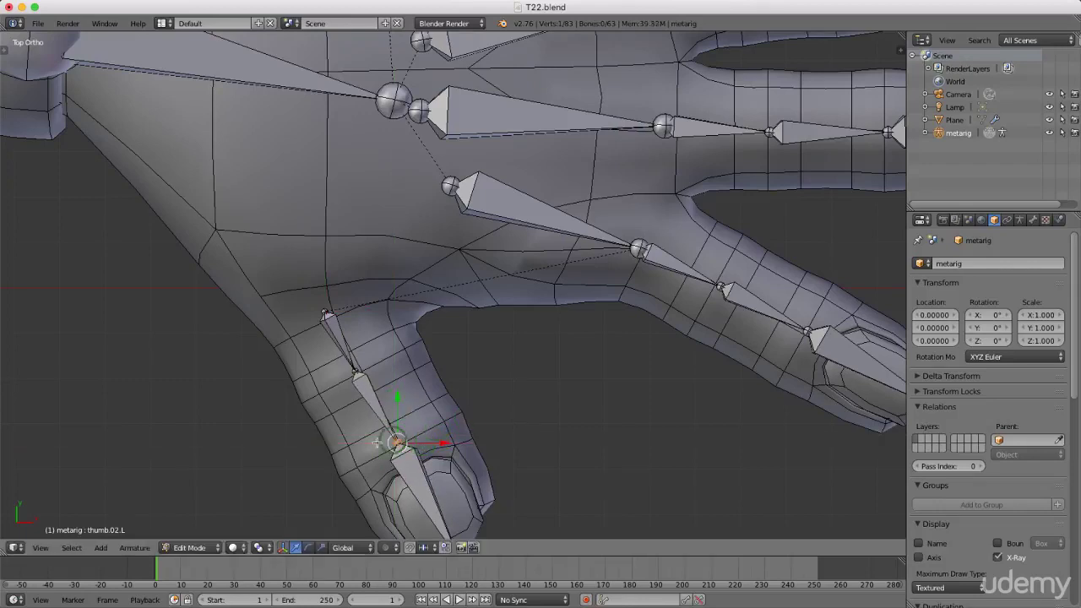
{"action": "scroll", "coordinate": [338, 374], "scroll_direction": "down", "scroll_amount": 5}
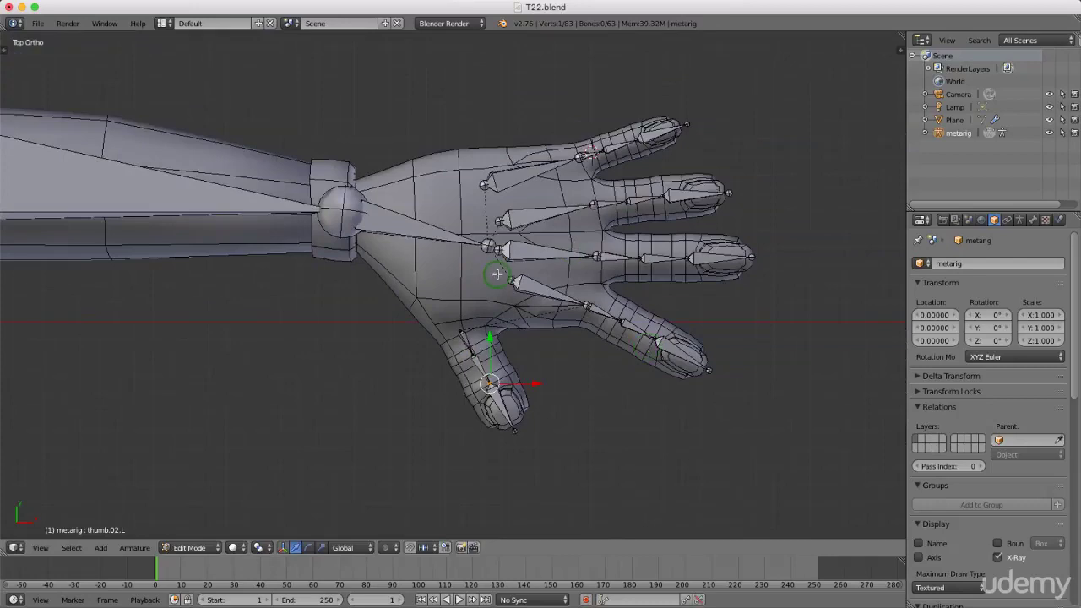
- In right side view, move the joint between the spine and chest bones back along Y toward the torso's middle
{"action": "key", "text": "KP_3"}
{"action": "scroll", "coordinate": [505, 276], "scroll_direction": "down", "scroll_amount": 6}
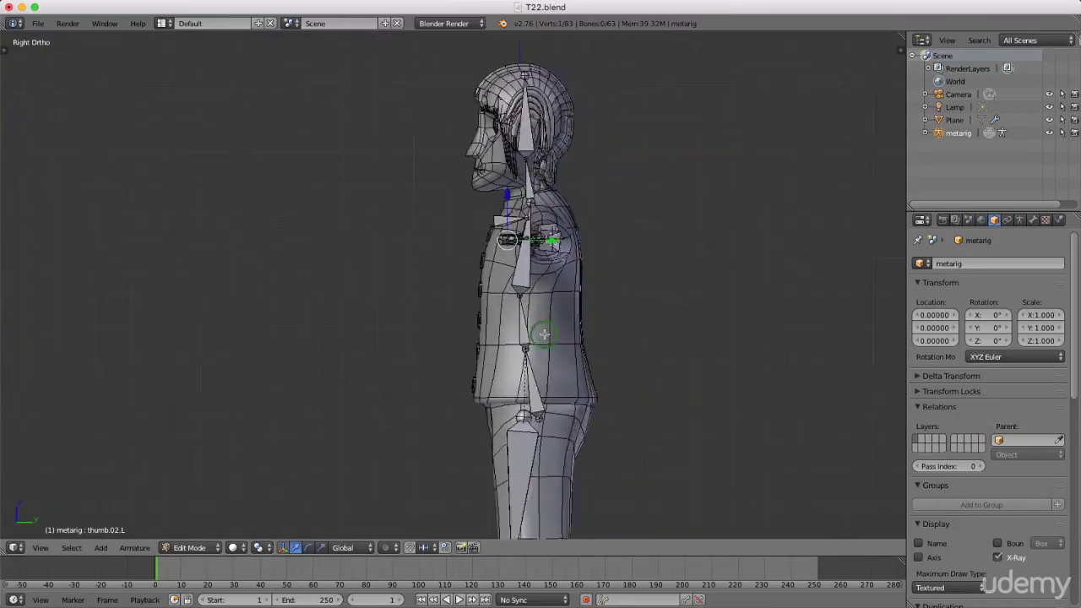
{"action": "scroll", "coordinate": [505, 270], "scroll_direction": "up", "scroll_amount": 2}
{"action": "right_click", "coordinate": [504, 265]}
{"action": "key", "text": "g"}
{"action": "key", "text": "y"}
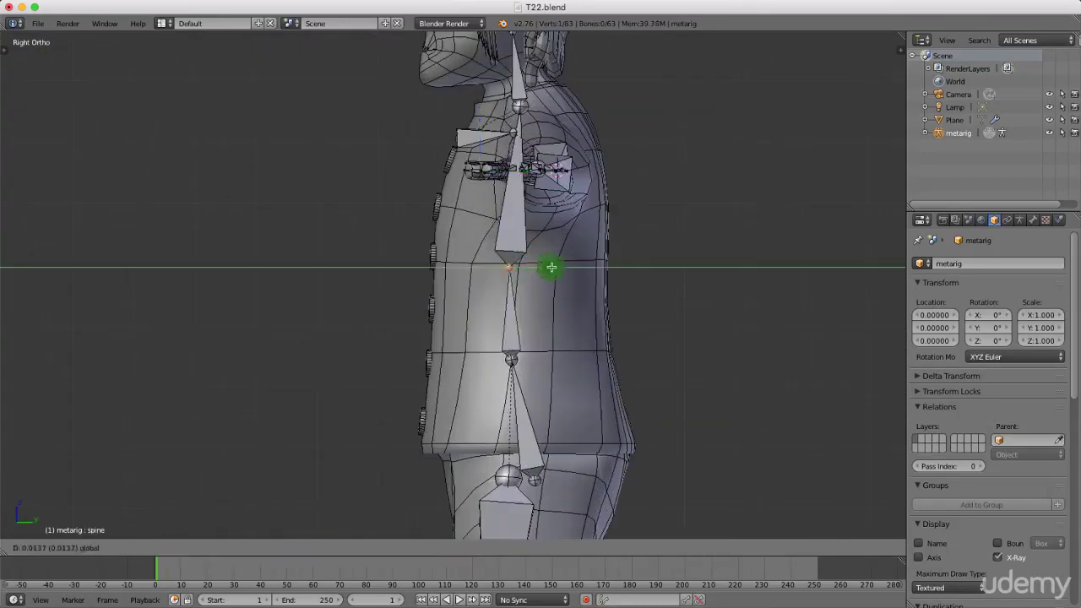
{"action": "left_click", "coordinate": [563, 267]}
- Move the top joint of the chest bone back along Y by about 0.009
{"action": "right_click", "coordinate": [520, 107]}
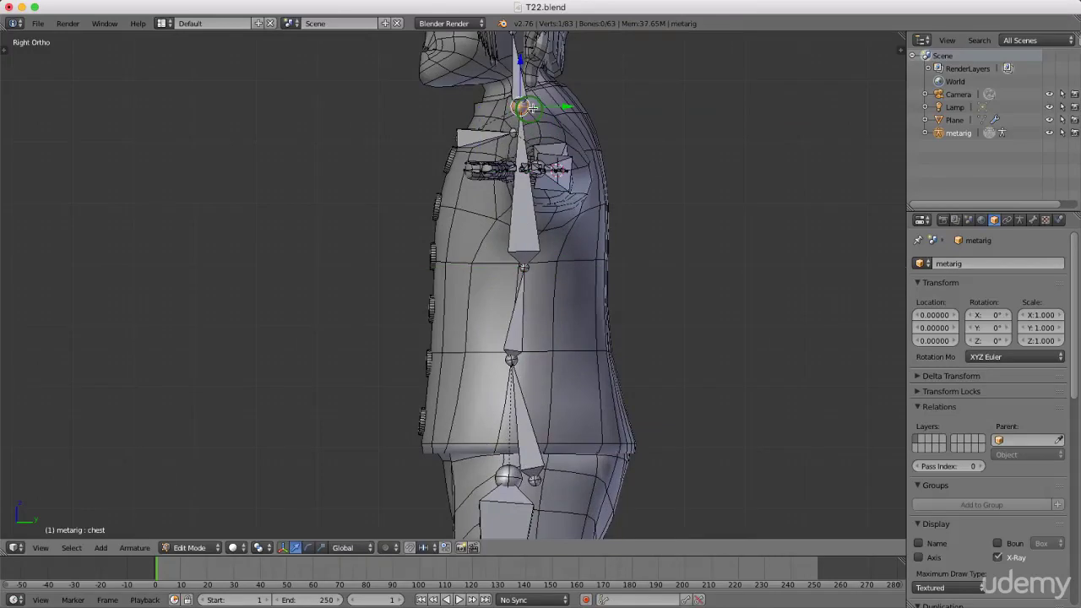
{"action": "key", "text": "g"}
{"action": "key", "text": "y"}
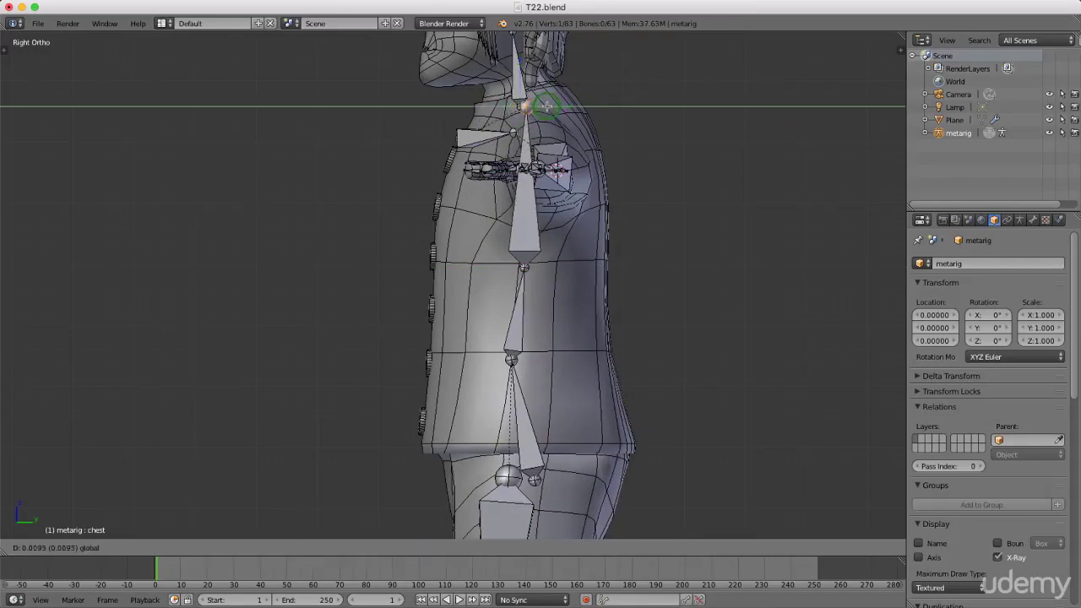
{"action": "left_click", "coordinate": [548, 103]}
- Move the joint between the hips and spine bones back along Y, in line with the upper spine joints
{"action": "right_click", "coordinate": [511, 358]}
{"action": "key", "text": "g"}
{"action": "key", "text": "y"}
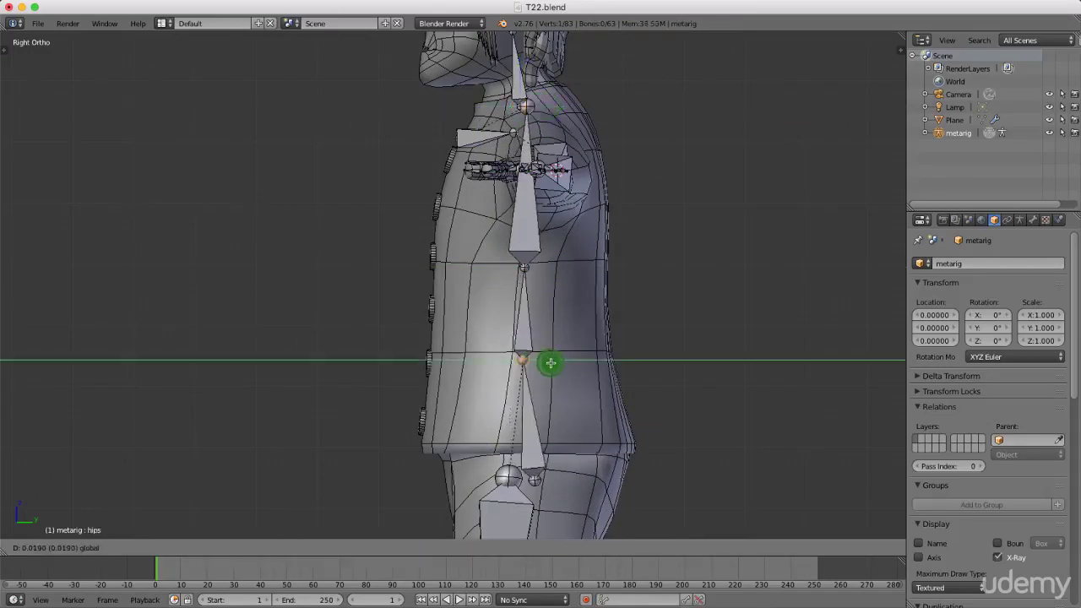
{"action": "left_click", "coordinate": [562, 366]}
- Move the top joint of the thigh.L bone back along Y toward the centre of the upper leg
{"action": "middle_click_drag", "start_coordinate": [537, 360], "coordinate": [543, 217], "text": "shift"}
{"action": "scroll", "coordinate": [564, 253], "scroll_direction": "down", "scroll_amount": 4}
{"action": "scroll", "coordinate": [540, 447], "scroll_direction": "up", "scroll_amount": 2}
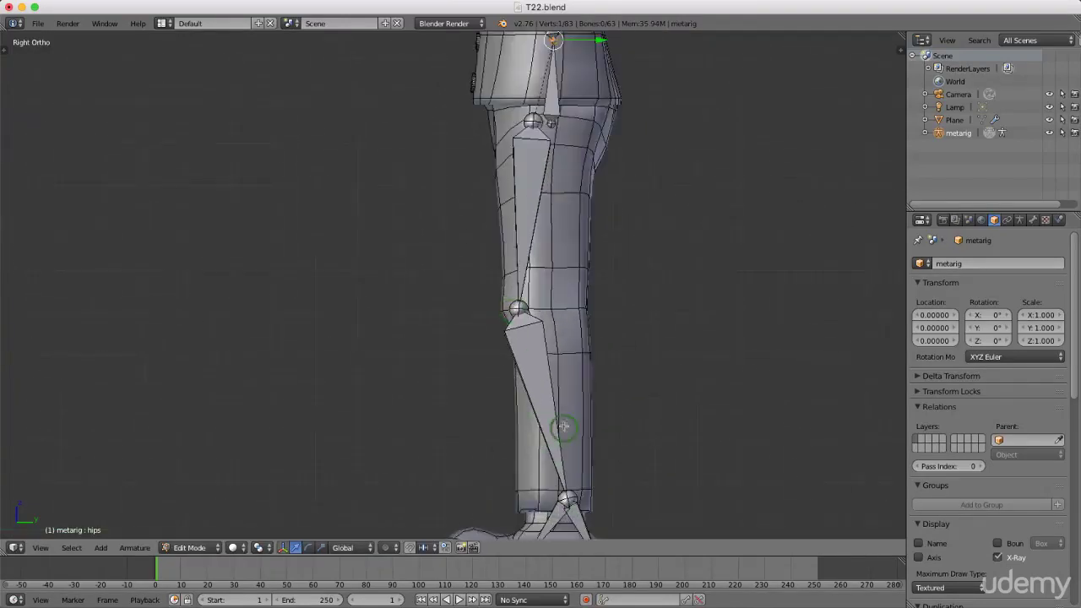
{"action": "right_click", "coordinate": [549, 123]}
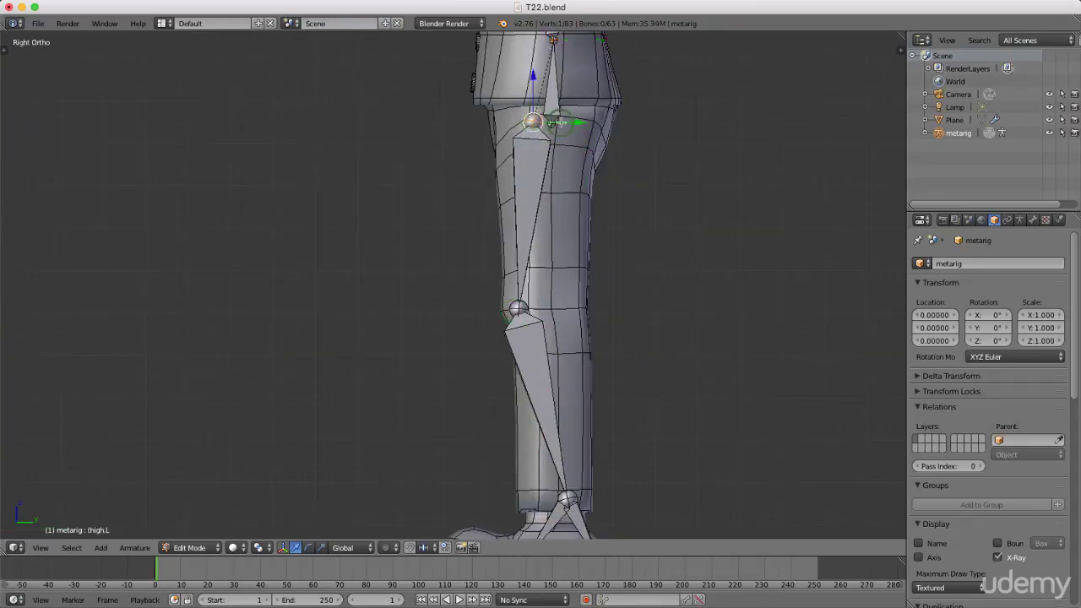
{"action": "left_click_drag", "start_coordinate": [565, 121], "coordinate": [575, 123]}
{"action": "scroll", "coordinate": [575, 169], "scroll_direction": "down", "scroll_amount": 5}
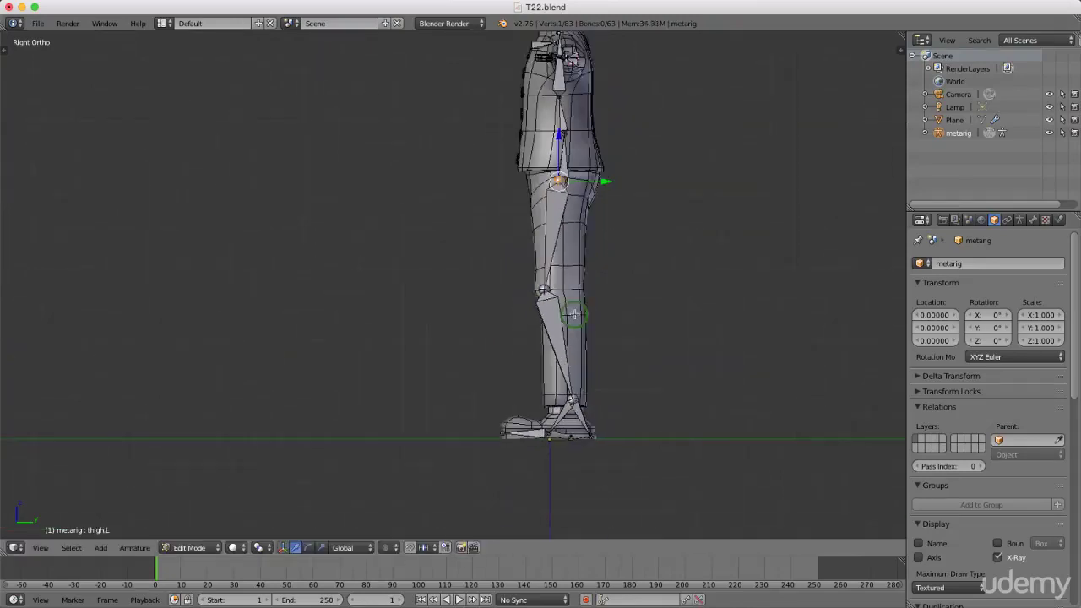
- Check the adjusted rig against the body from the front and save over T22.blend
{"action": "middle_click_drag", "start_coordinate": [558, 253], "coordinate": [603, 323]}
{"action": "scroll", "coordinate": [583, 342], "scroll_direction": "up", "scroll_amount": 4}
{"action": "mouse_move", "coordinate": [563, 358]}
{"action": "middle_mouse_down"}
{"action": "mouse_move", "coordinate": [586, 358]}
{"action": "mouse_move", "coordinate": [567, 349]}
{"action": "middle_mouse_up"}
{"action": "key", "text": "KP_1"}
{"action": "scroll", "coordinate": [552, 349], "scroll_direction": "down", "scroll_amount": 4}
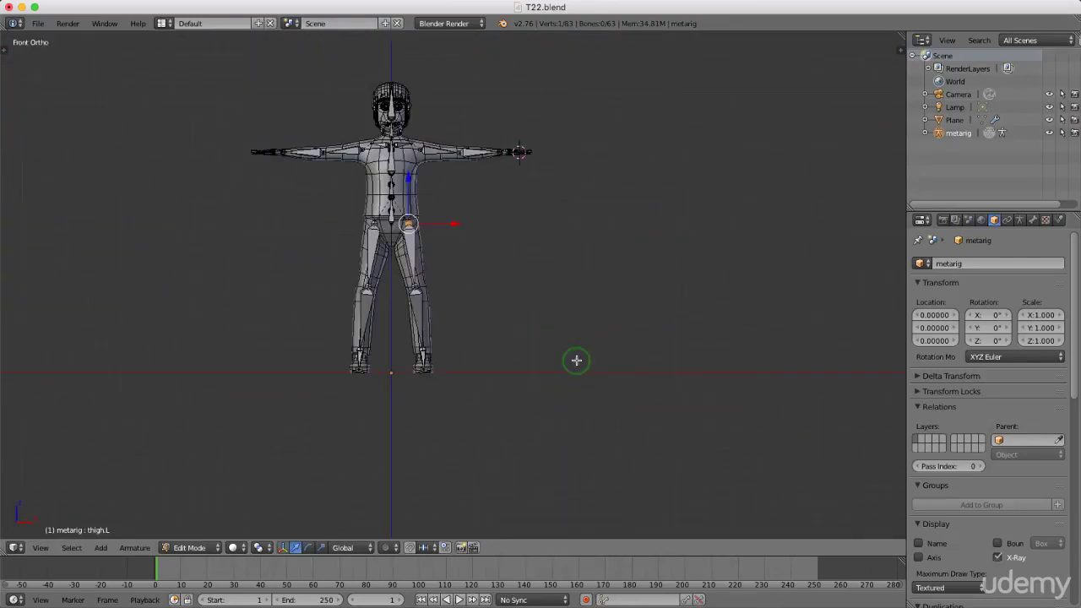
{"action": "scroll", "coordinate": [340, 115], "scroll_direction": "up", "scroll_amount": 1}
{"action": "scroll", "coordinate": [355, 137], "scroll_direction": "up", "scroll_amount": 2}
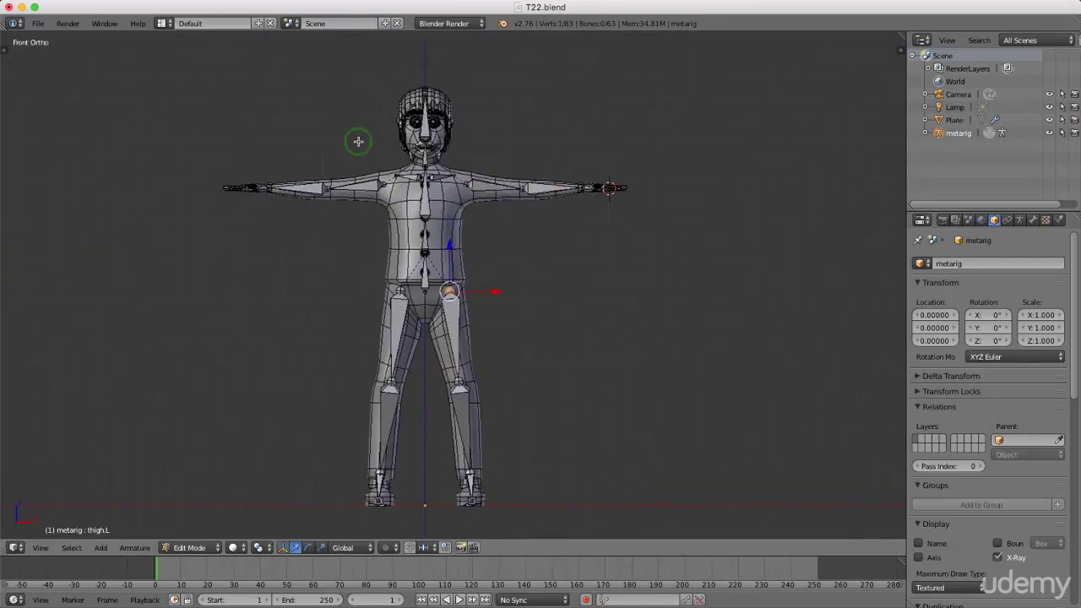
{"action": "key", "text": "ctrl+s"}
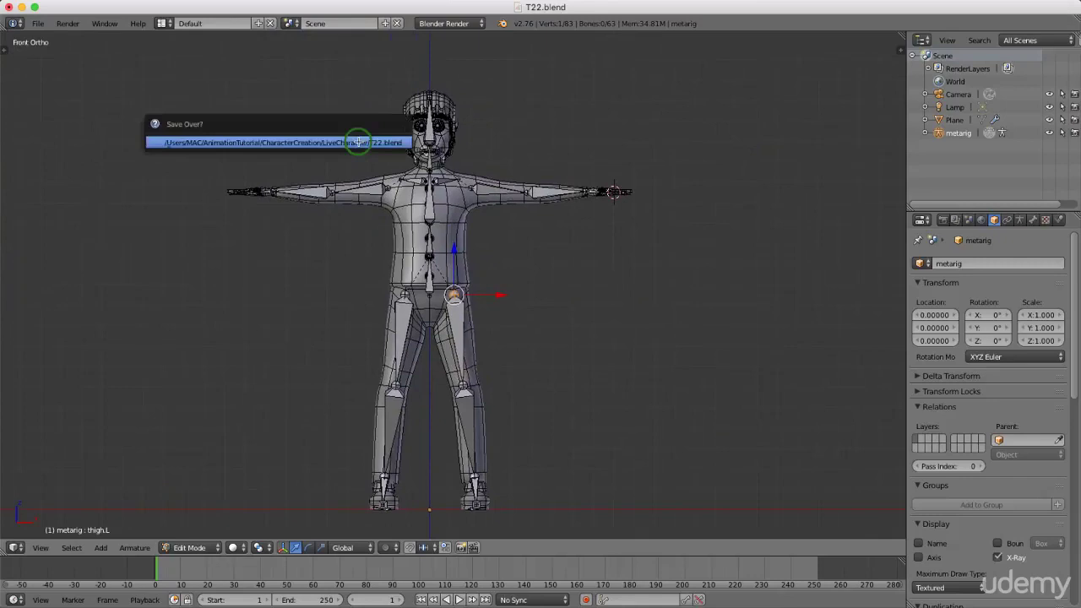
{"action": "left_click", "coordinate": [358, 142]}
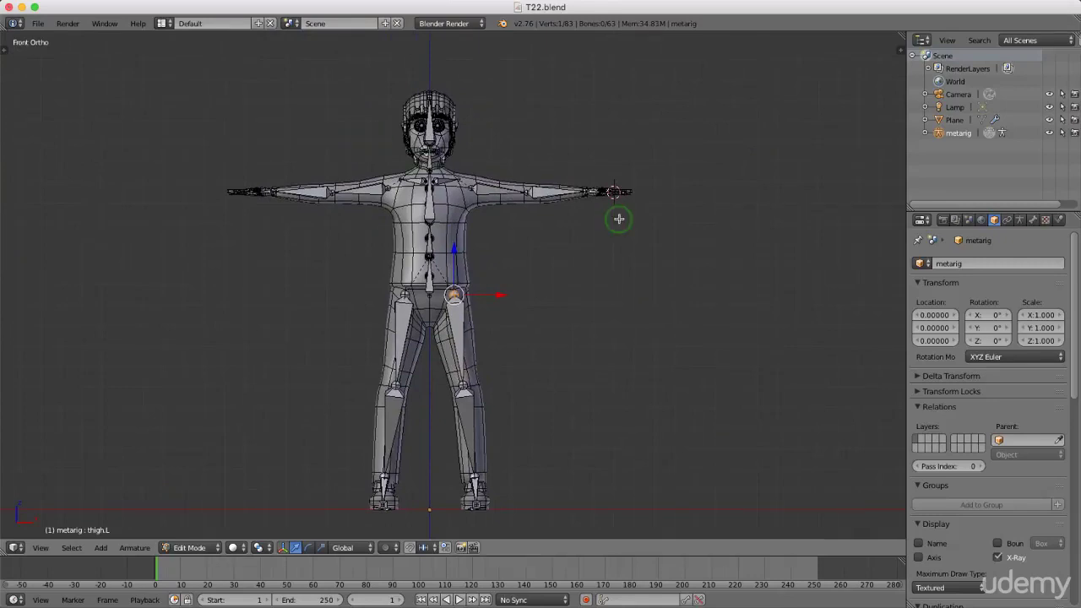
- Show the transform properties and return the metarig to Object Mode
{"action": "key", "text": "n"}
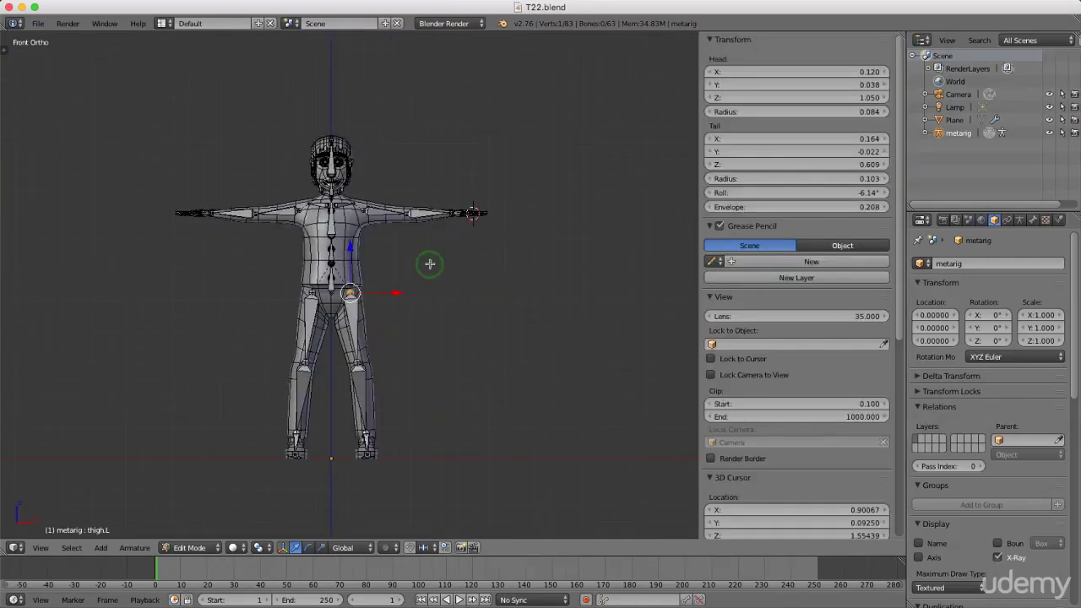
{"action": "left_click", "coordinate": [291, 261]}
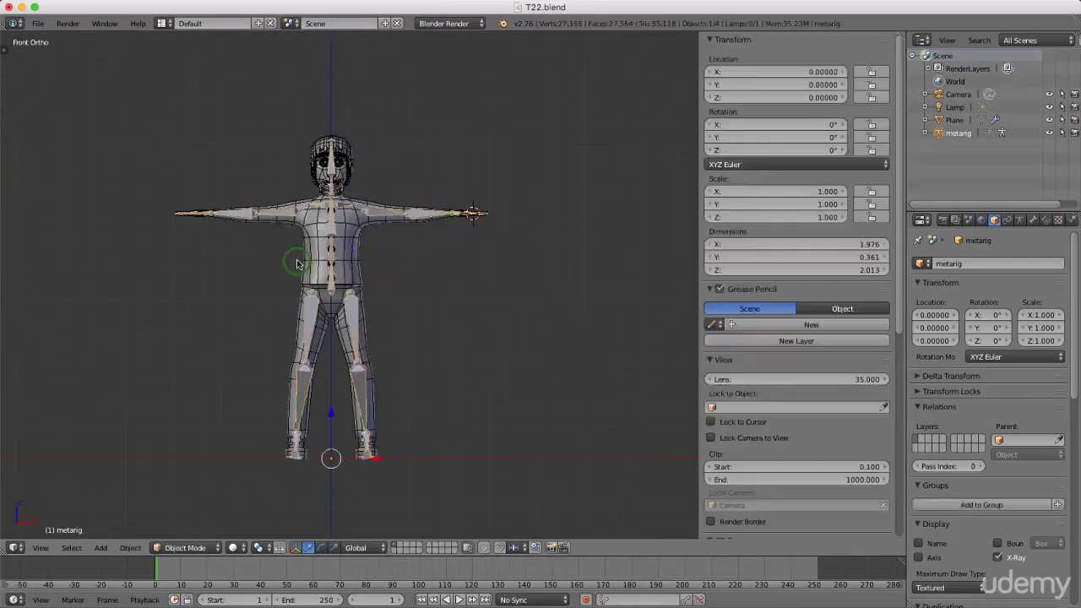
- Select the character mesh and apply its scale
{"action": "scroll", "coordinate": [295, 258], "scroll_direction": "up", "scroll_amount": 2}
{"action": "right_click", "coordinate": [321, 245]}
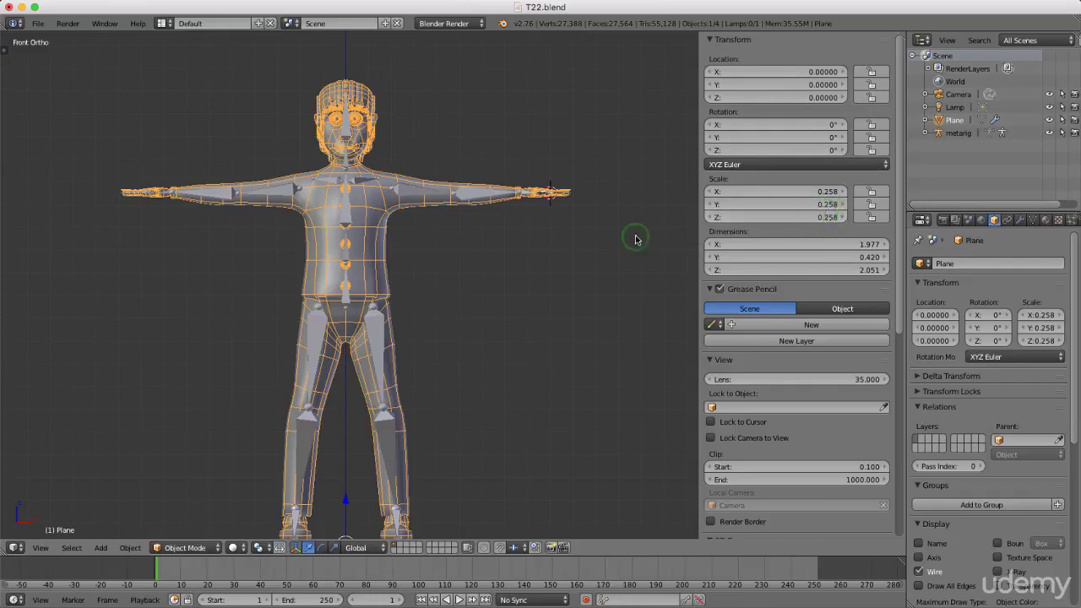
{"action": "key", "text": "ctrl+a"}
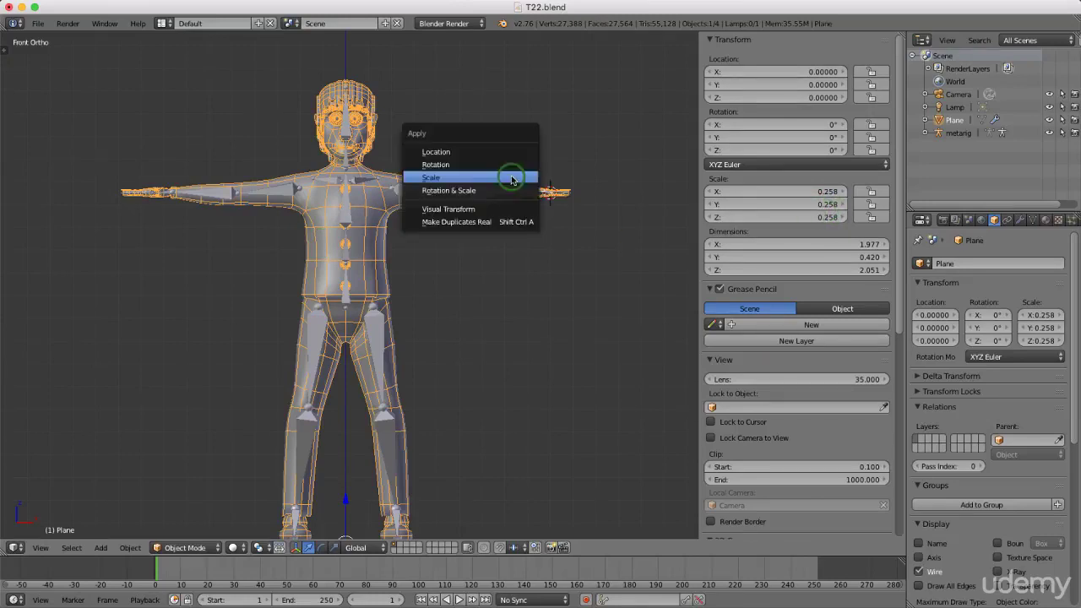
{"action": "left_click", "coordinate": [478, 176]}
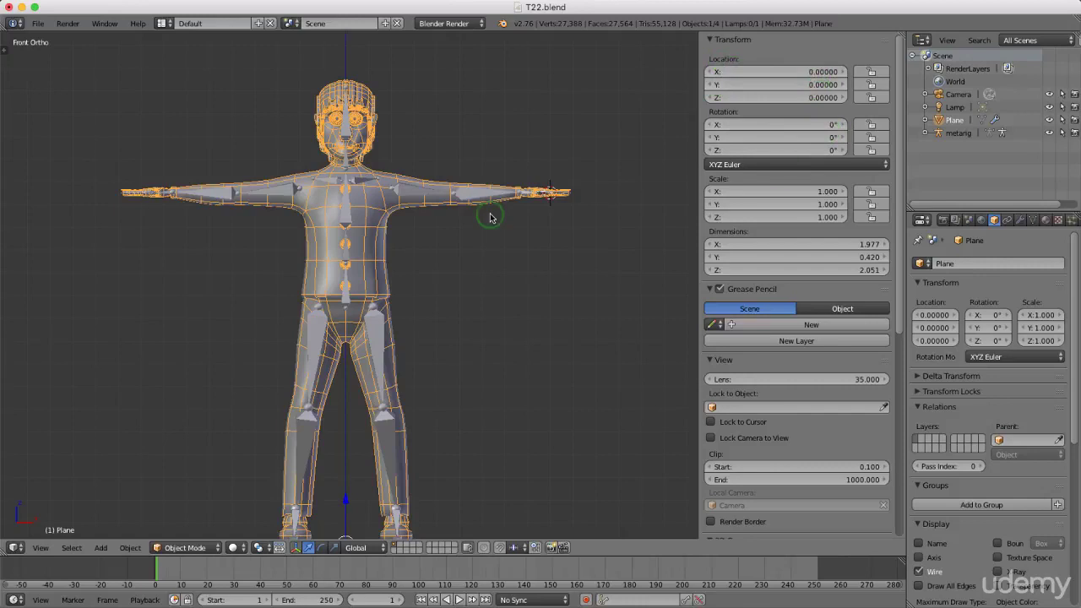
- Apply the rotation and scale of the character mesh and deselect everything
{"action": "key", "text": "ctrl+a"}
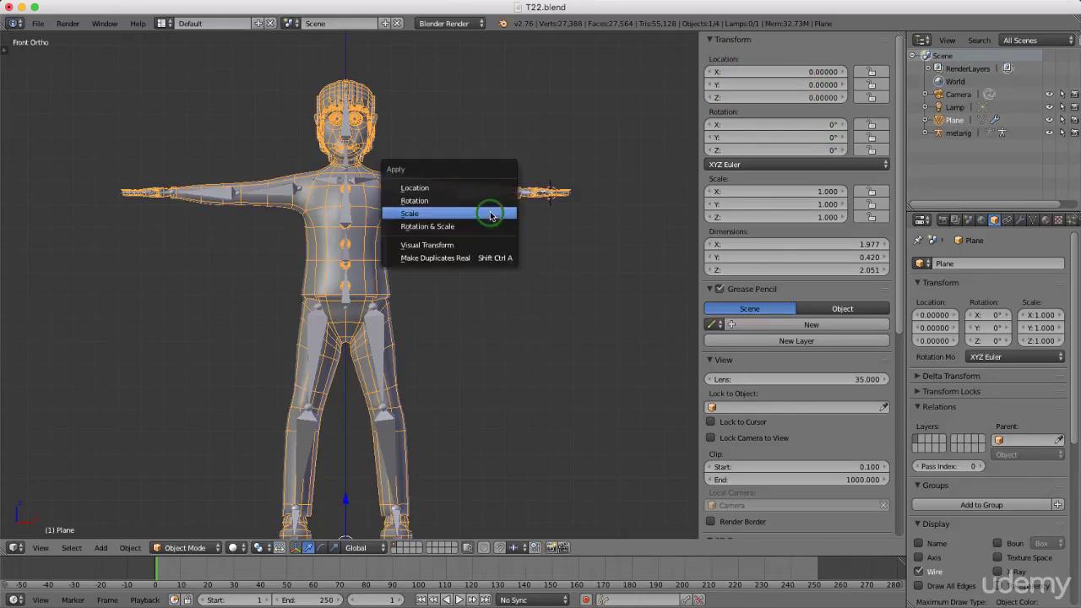
{"action": "left_click", "coordinate": [463, 226]}
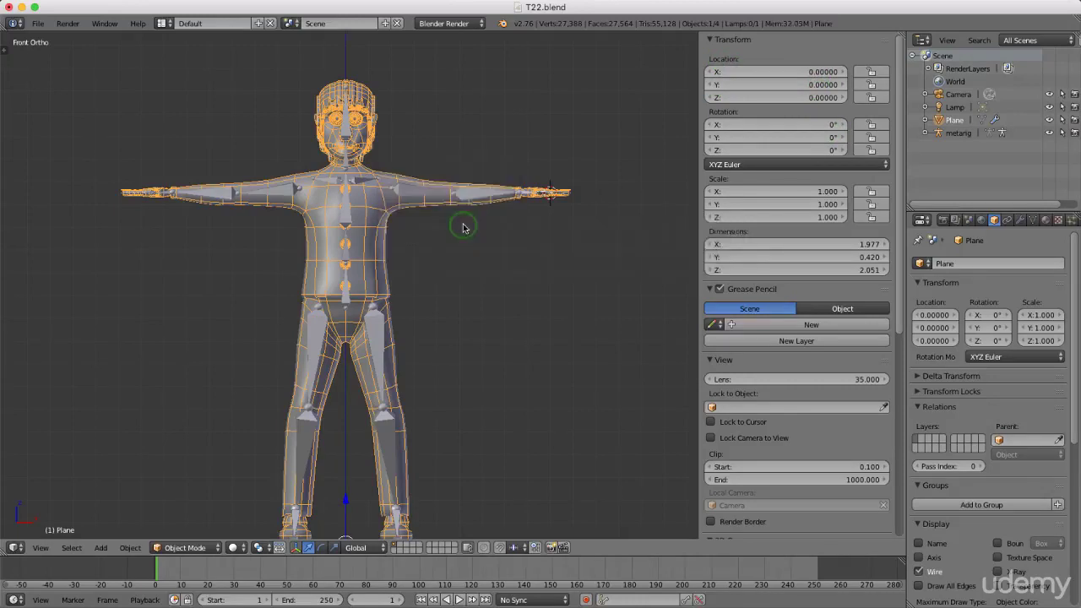
{"action": "key", "text": "a"}
- Hide the transform properties, return to the front view and select the metarig
{"action": "scroll", "coordinate": [478, 273], "scroll_direction": "down", "scroll_amount": 2}
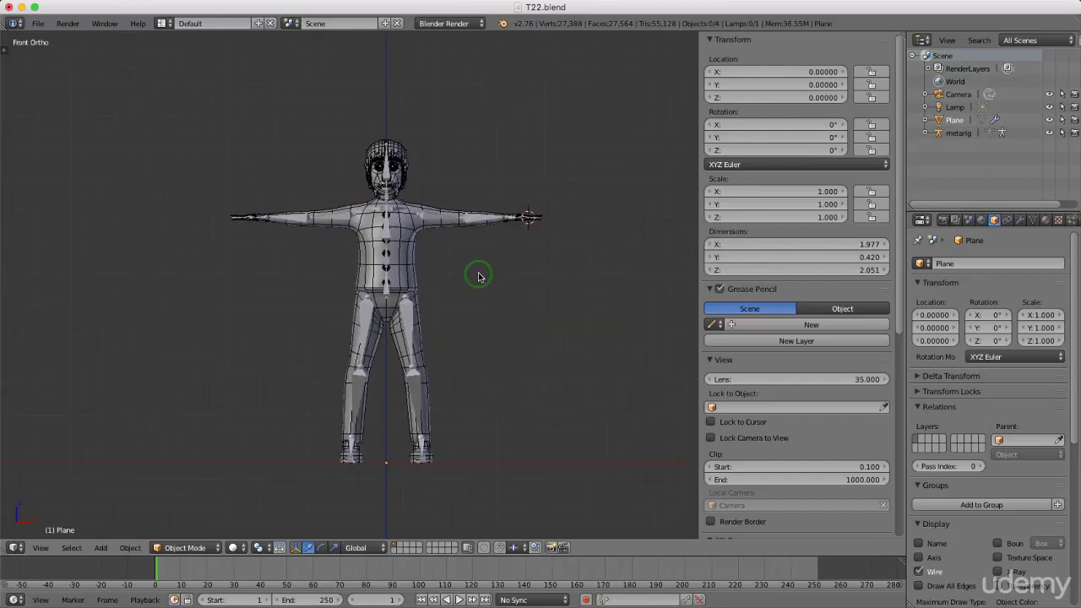
{"action": "key", "text": "n"}
{"action": "mouse_move", "coordinate": [527, 256]}
{"action": "middle_mouse_down"}
{"action": "mouse_move", "coordinate": [540, 234]}
{"action": "mouse_move", "coordinate": [499, 242]}
{"action": "mouse_move", "coordinate": [475, 270]}
{"action": "mouse_move", "coordinate": [514, 282]}
{"action": "mouse_move", "coordinate": [526, 267]}
{"action": "middle_mouse_up"}
{"action": "key", "text": "KP_1"}
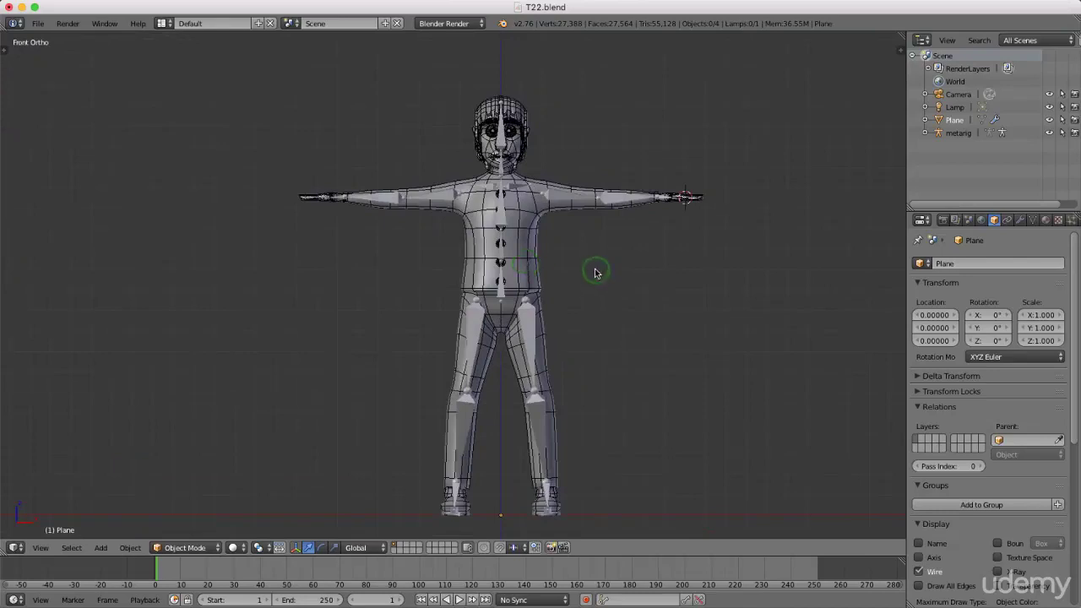
{"action": "right_click", "coordinate": [526, 317]}
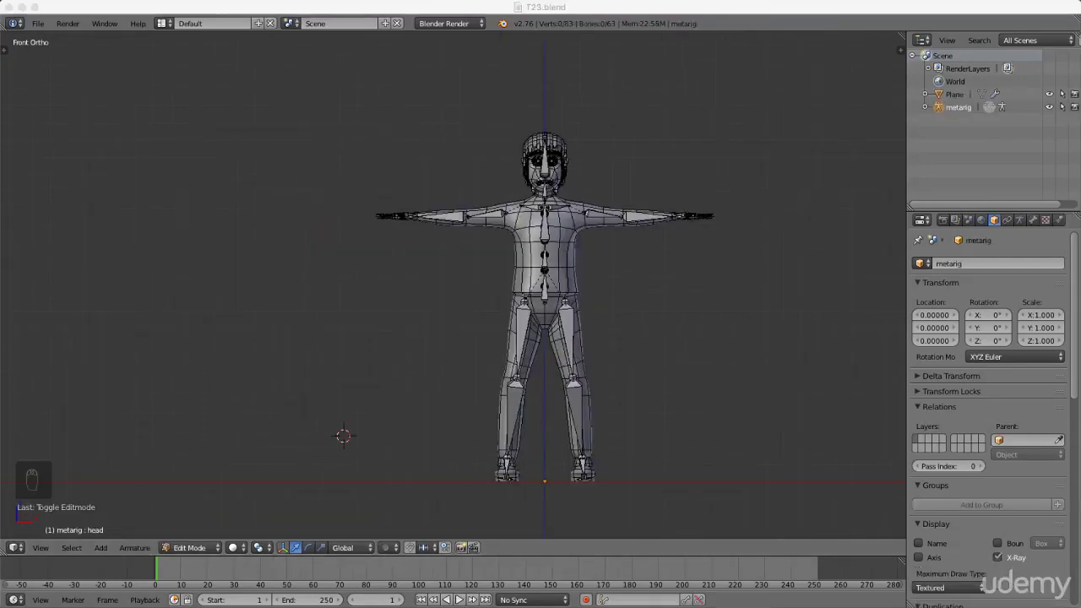
- Switch the metarig to Object Mode and back to Edit Mode
{"action": "left_click", "coordinate": [627, 451]}
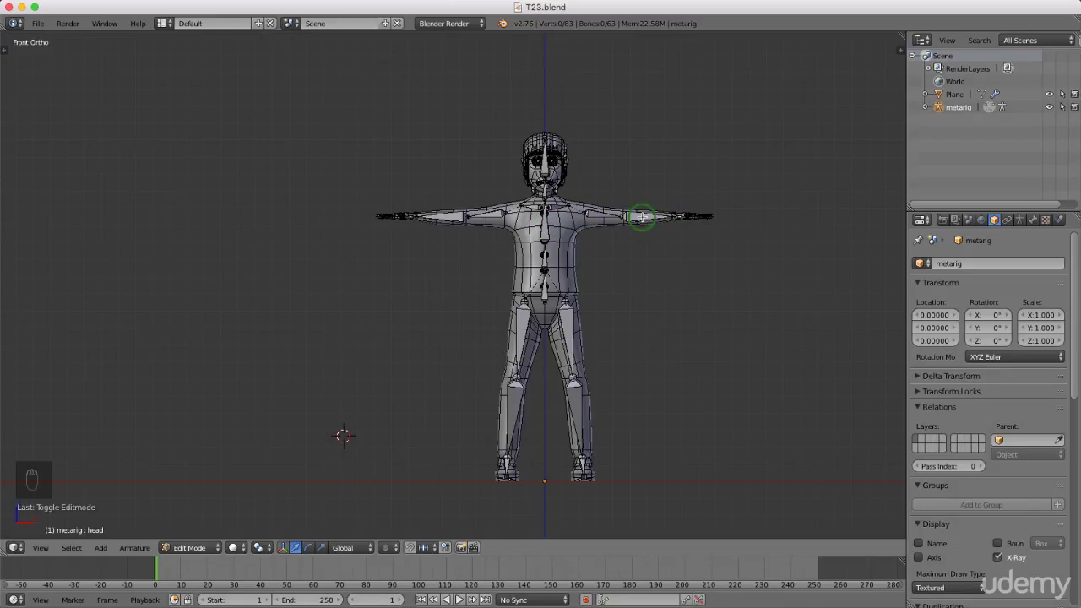
{"action": "key", "text": "Tab"}
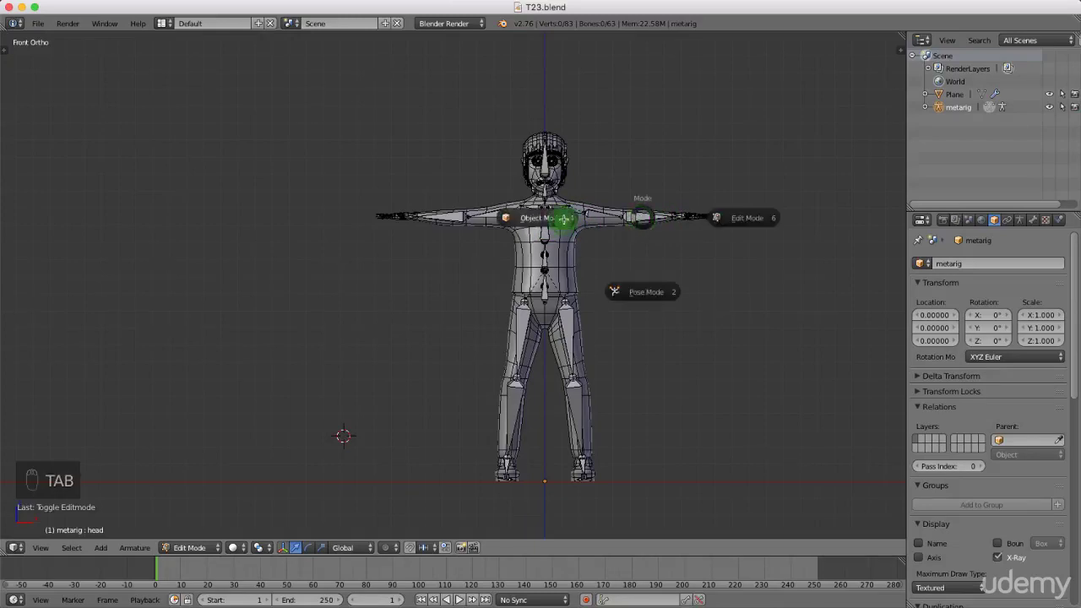
{"action": "left_click", "coordinate": [564, 219]}
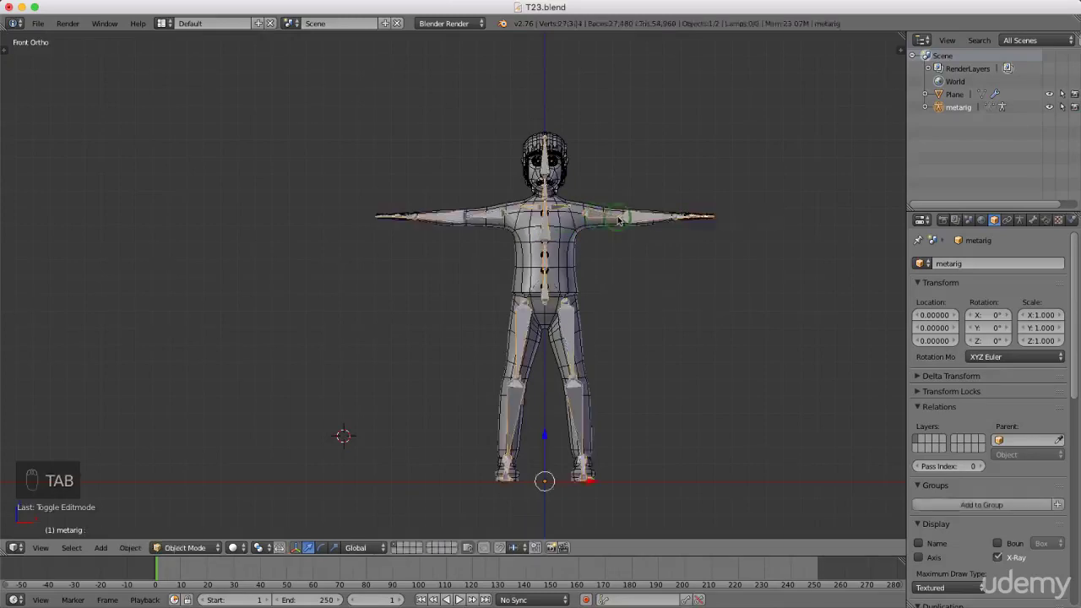
{"action": "key", "text": "Tab"}
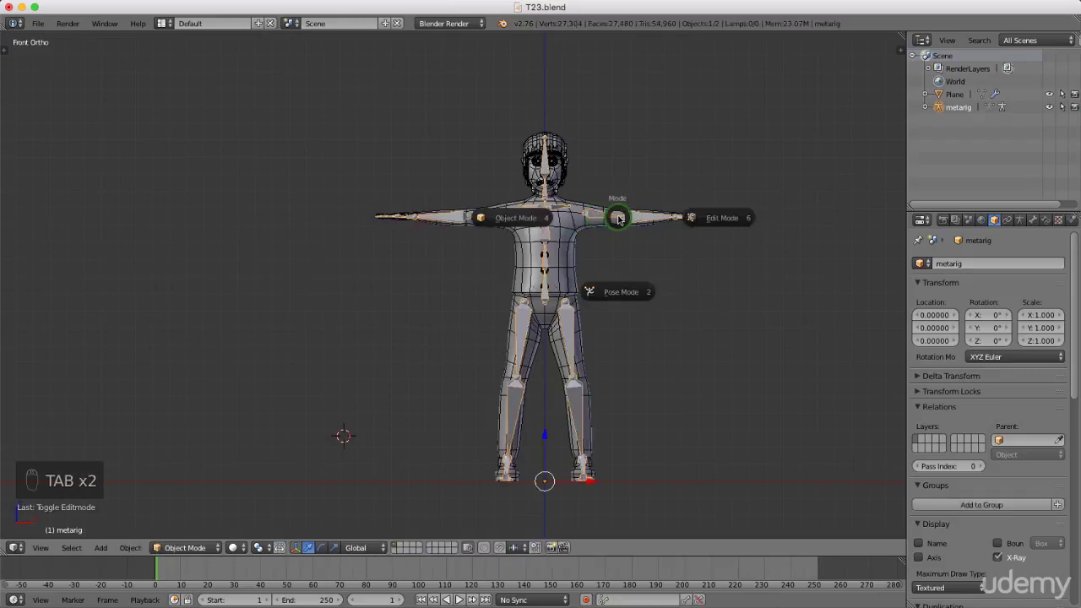
{"action": "left_click", "coordinate": [720, 221]}
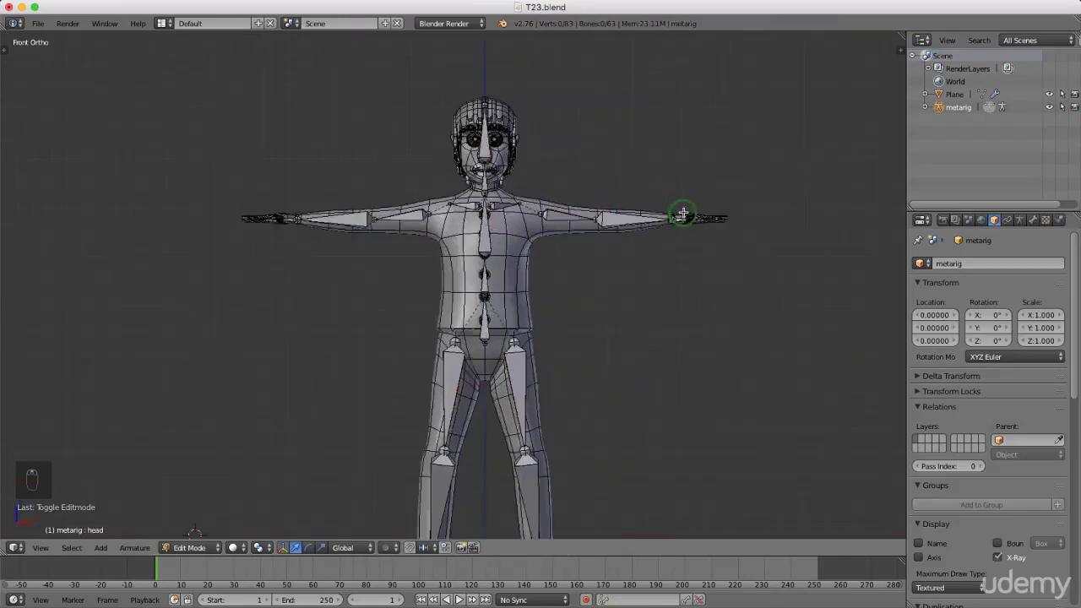
- Raise the joint between thumb.01.L and thumb.02.L toward the upper side of the thumb
{"action": "scroll", "coordinate": [682, 212], "scroll_direction": "up", "scroll_amount": 10}
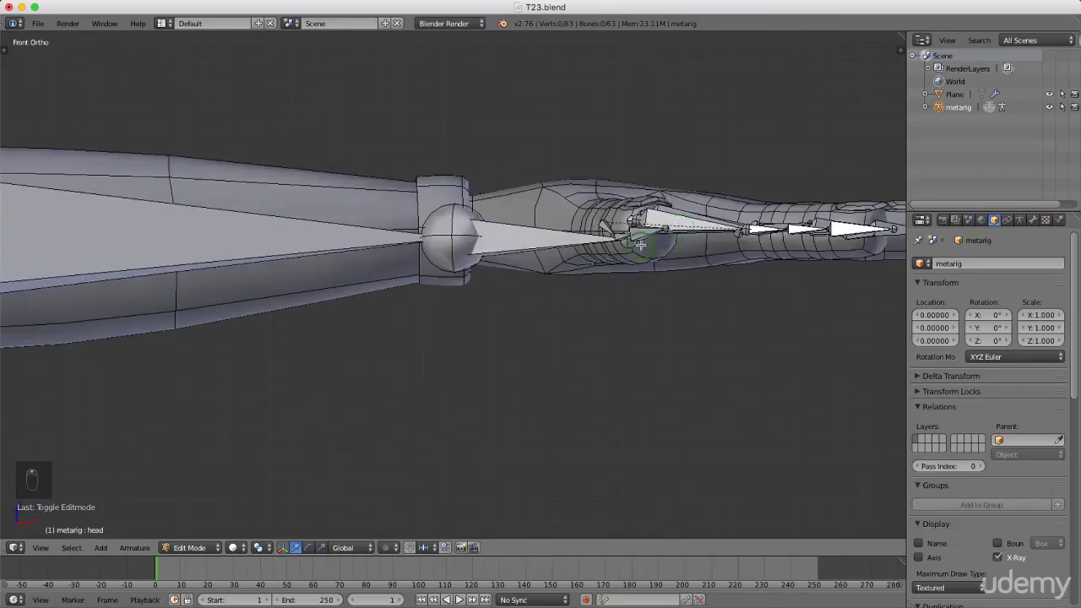
{"action": "scroll", "coordinate": [639, 244], "scroll_direction": "up", "scroll_amount": 3}
{"action": "middle_click_drag", "start_coordinate": [633, 241], "coordinate": [666, 265]}
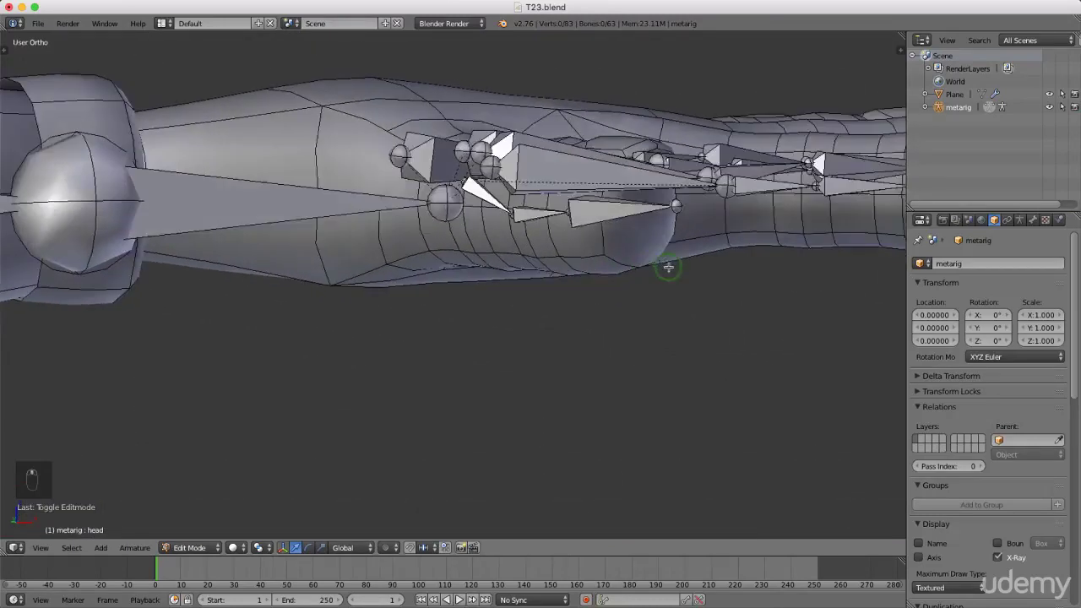
{"action": "scroll", "coordinate": [463, 223], "scroll_direction": "up", "scroll_amount": 4}
{"action": "right_click", "coordinate": [452, 228]}
{"action": "right_click_drag", "start_coordinate": [453, 225], "coordinate": [467, 134]}
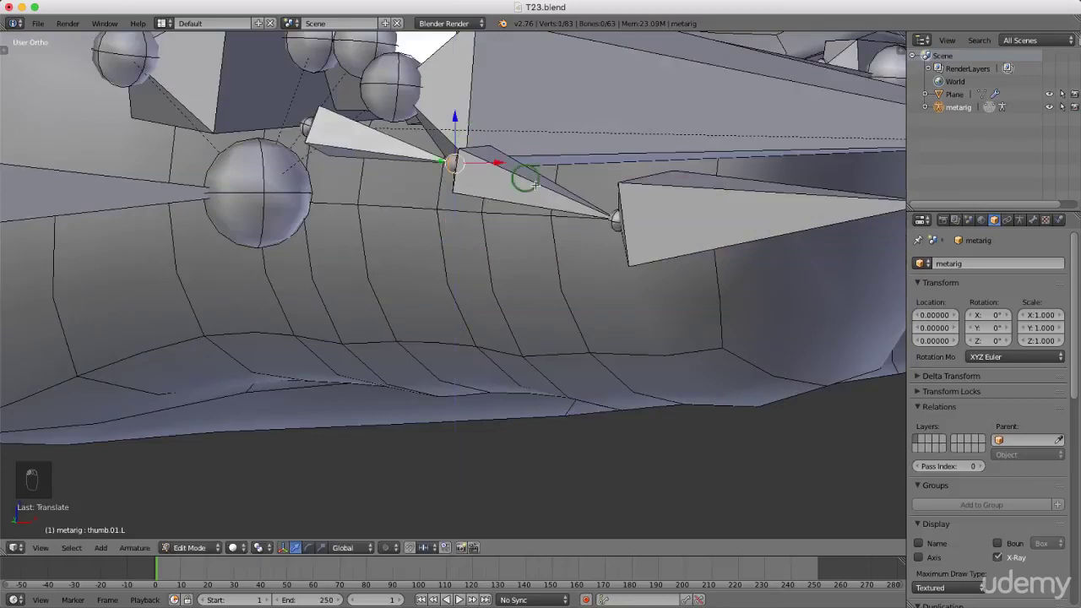
- Raise the joint between thumb.02.L and thumb.03.L to line it up with the previous thumb joint
{"action": "right_click", "coordinate": [616, 218]}
{"action": "right_click_drag", "start_coordinate": [607, 185], "coordinate": [624, 145]}
{"action": "scroll", "coordinate": [617, 268], "scroll_direction": "down", "scroll_amount": 5}
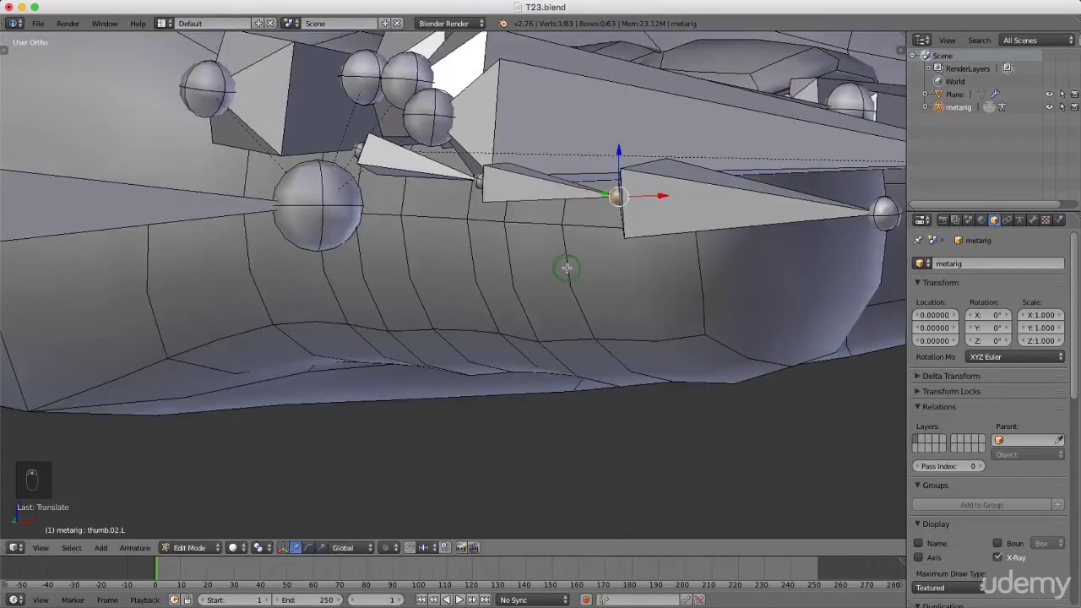
- Widen the armature properties and turn on the display of the bone axes
{"action": "key", "text": "KP_7"}
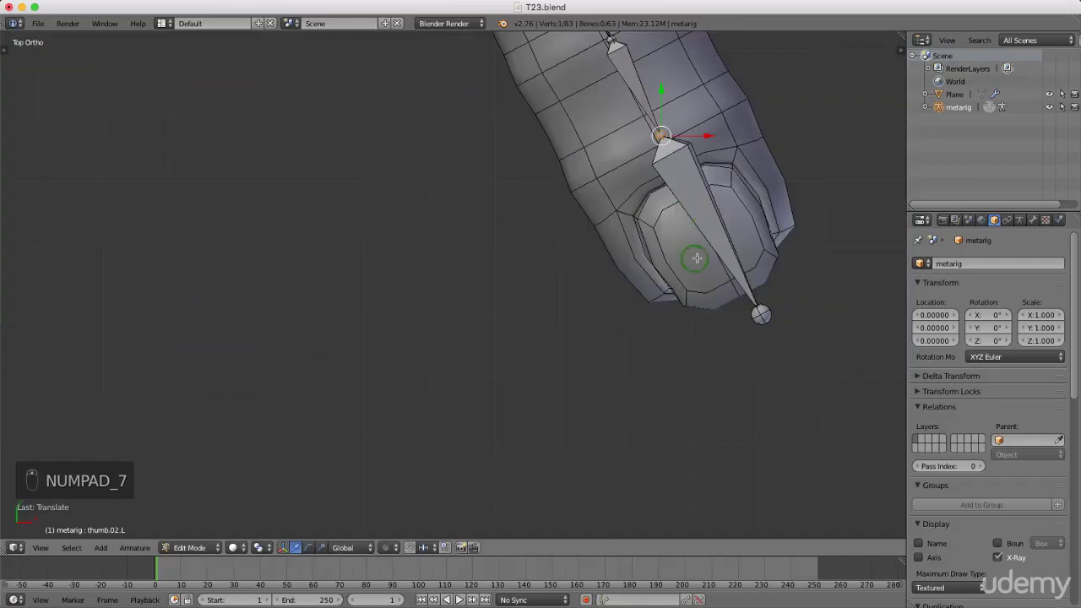
{"action": "scroll", "coordinate": [605, 309], "scroll_direction": "down", "scroll_amount": 2}
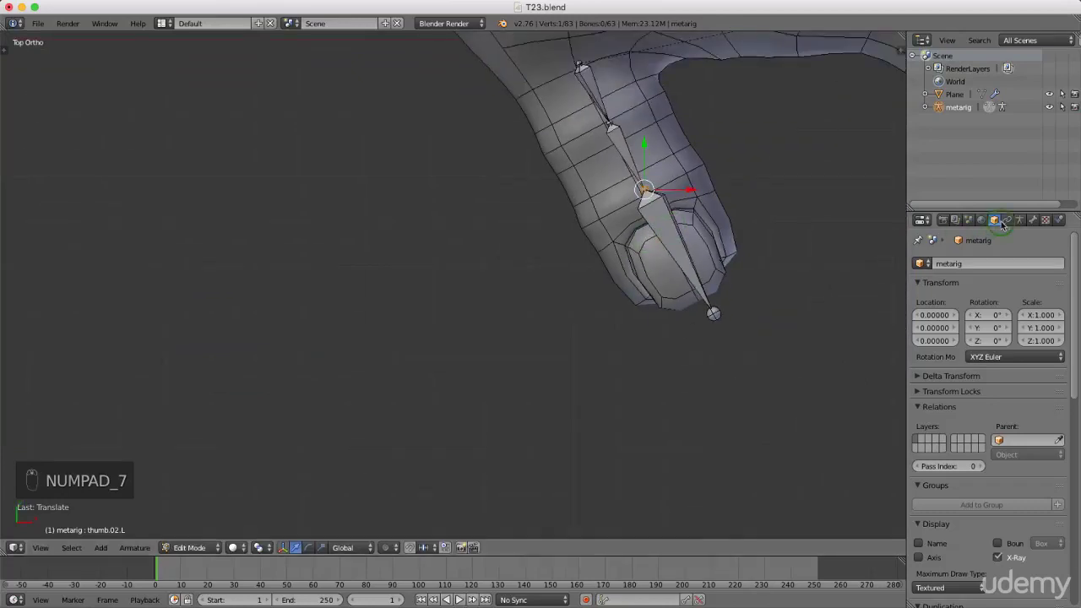
{"action": "left_click_drag", "start_coordinate": [905, 244], "coordinate": [856, 244]}
{"action": "left_click", "coordinate": [969, 220]}
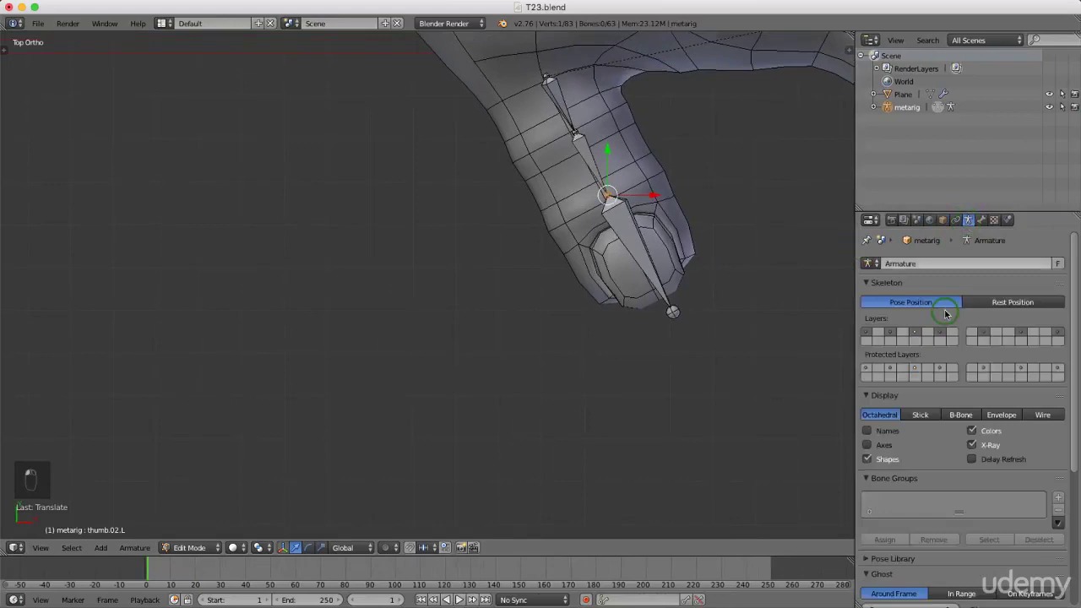
{"action": "left_click", "coordinate": [865, 445]}
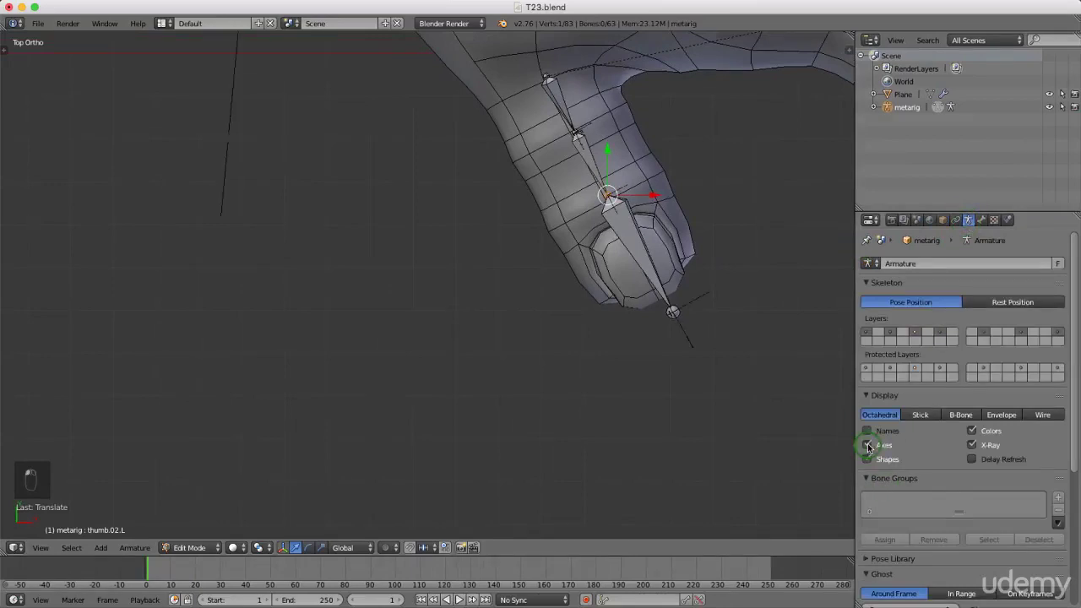
- Select the thumb tip bone thumb.03.L and show its transform properties, including the Roll value
{"action": "middle_click_drag", "start_coordinate": [664, 439], "coordinate": [700, 284]}
{"action": "scroll", "coordinate": [698, 290], "scroll_direction": "up", "scroll_amount": 3}
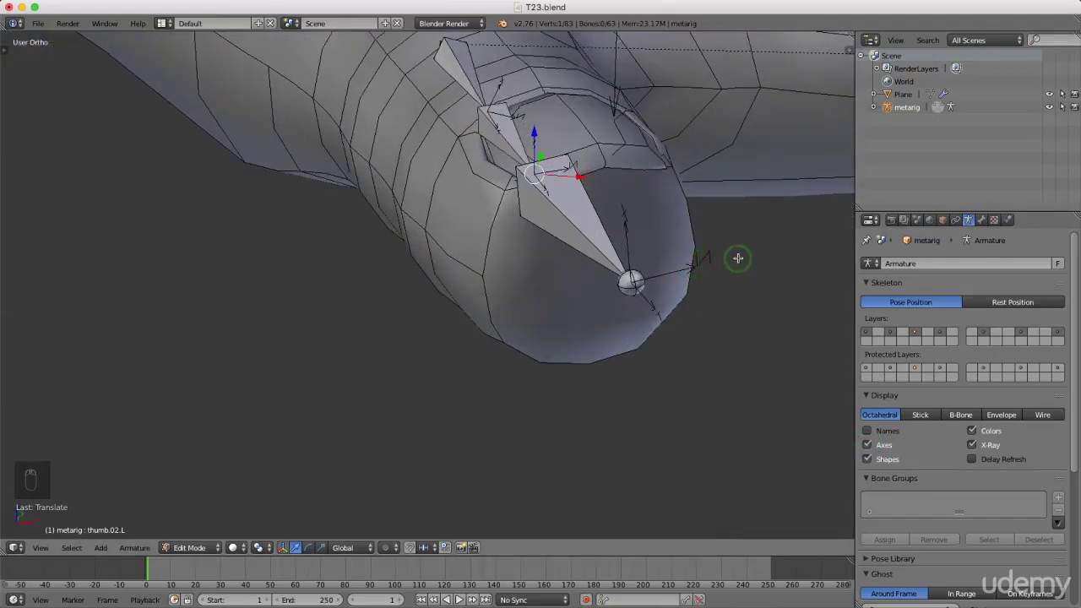
{"action": "scroll", "coordinate": [541, 384], "scroll_direction": "down", "scroll_amount": 3}
{"action": "middle_click_drag", "start_coordinate": [538, 384], "coordinate": [773, 294]}
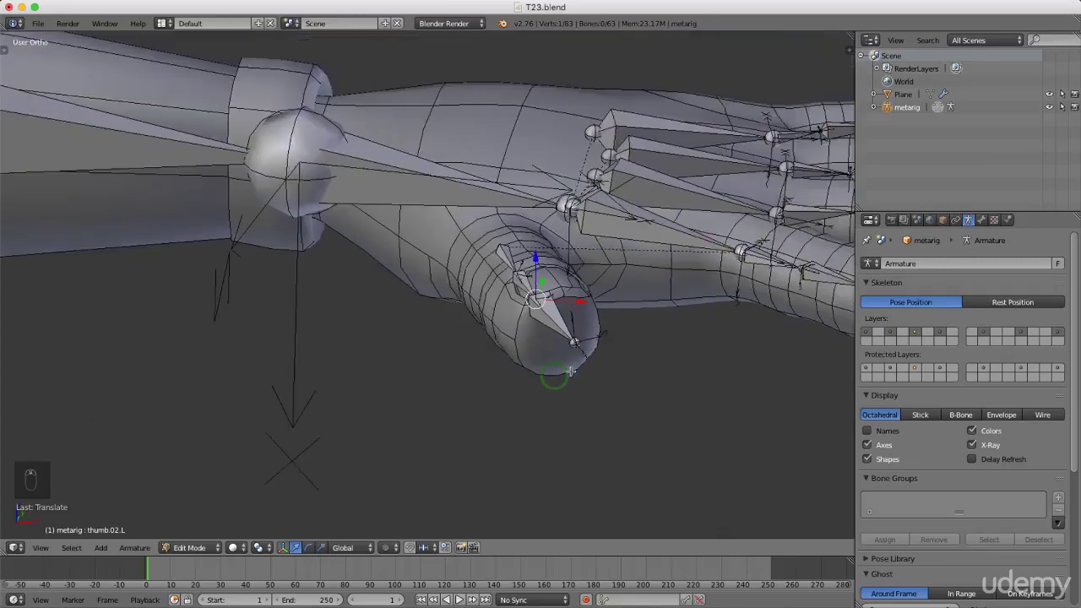
{"action": "middle_click_drag", "start_coordinate": [701, 295], "coordinate": [603, 261]}
{"action": "middle_click_drag", "start_coordinate": [709, 306], "coordinate": [504, 369]}
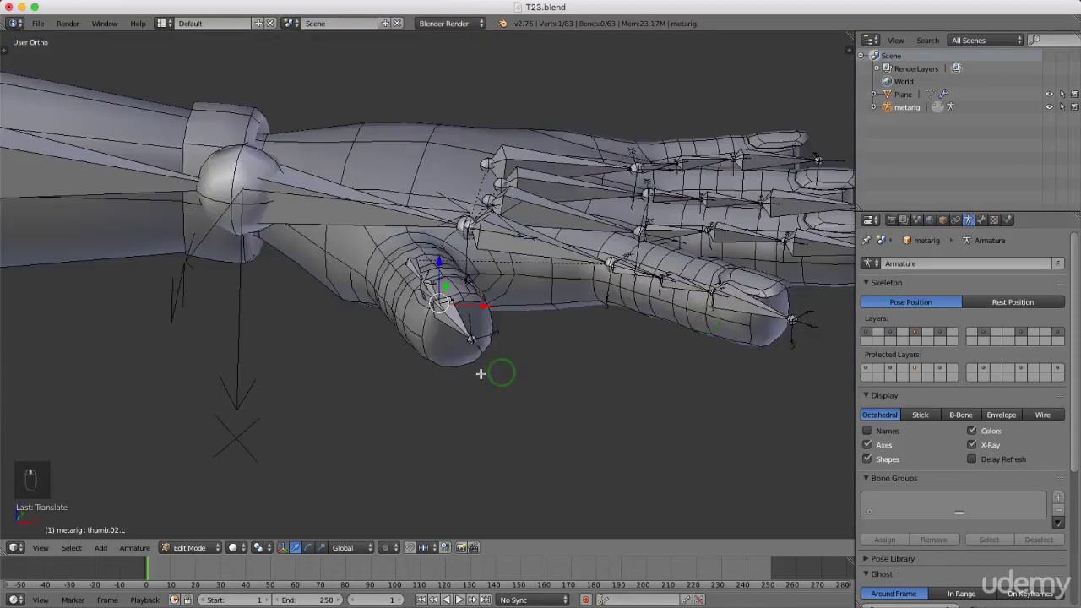
{"action": "scroll", "coordinate": [443, 322], "scroll_direction": "up", "scroll_amount": 5}
{"action": "right_click", "coordinate": [473, 306]}
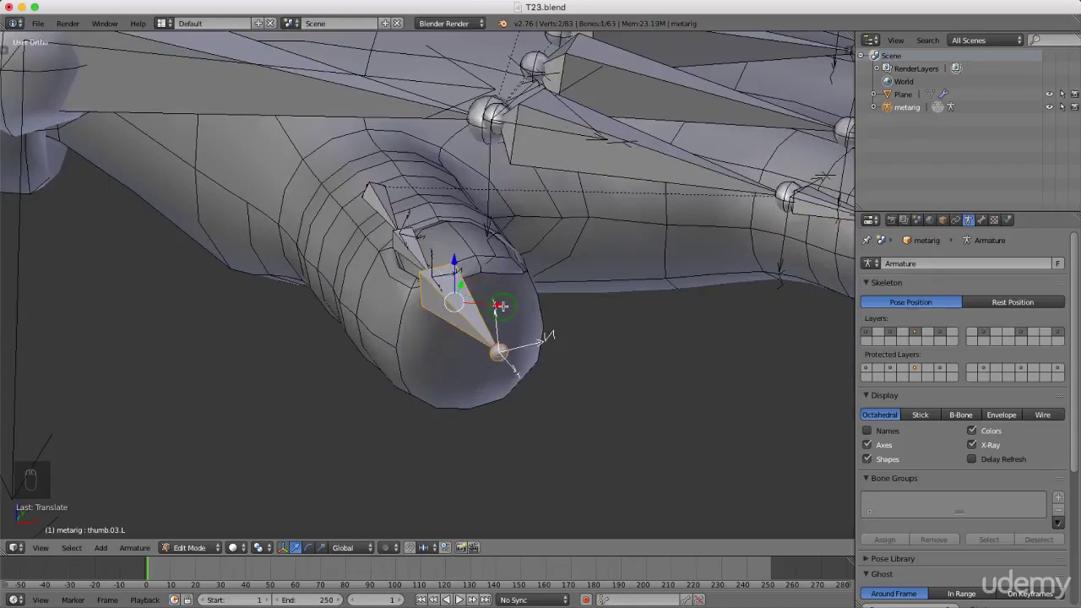
{"action": "key", "text": "n"}
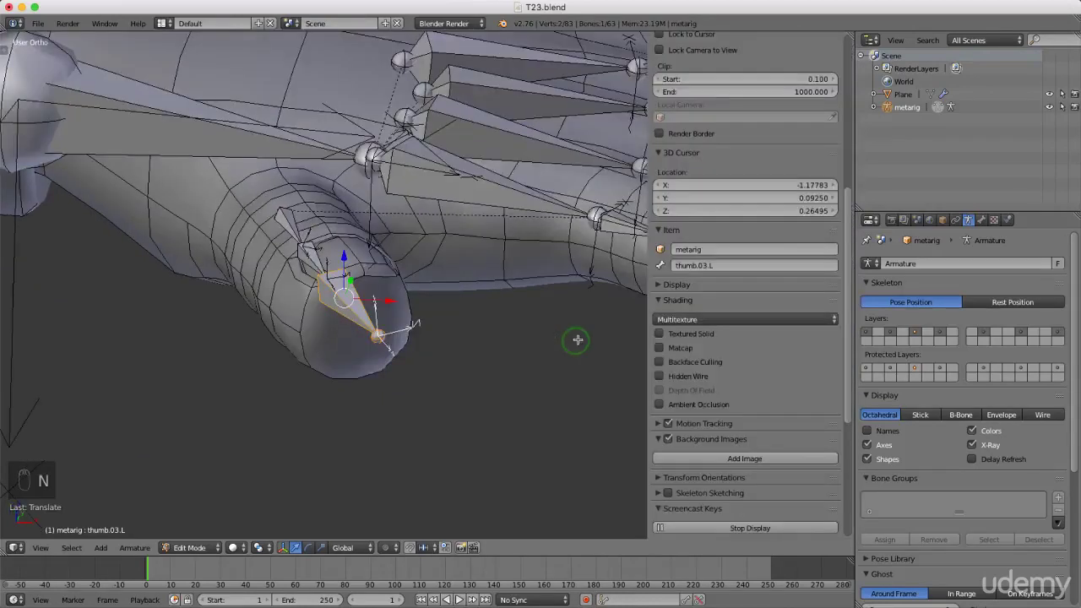
{"action": "scroll", "coordinate": [676, 295], "scroll_direction": "up", "scroll_amount": 5}
{"action": "scroll", "coordinate": [690, 300], "scroll_direction": "up", "scroll_amount": 4}
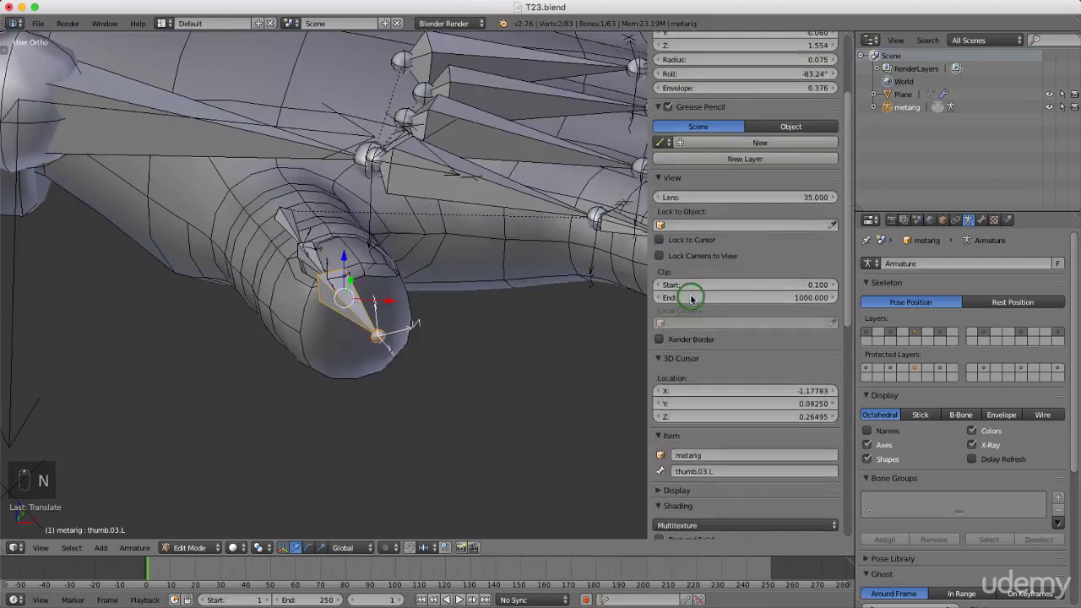
{"action": "scroll", "coordinate": [689, 299], "scroll_direction": "up", "scroll_amount": 2}
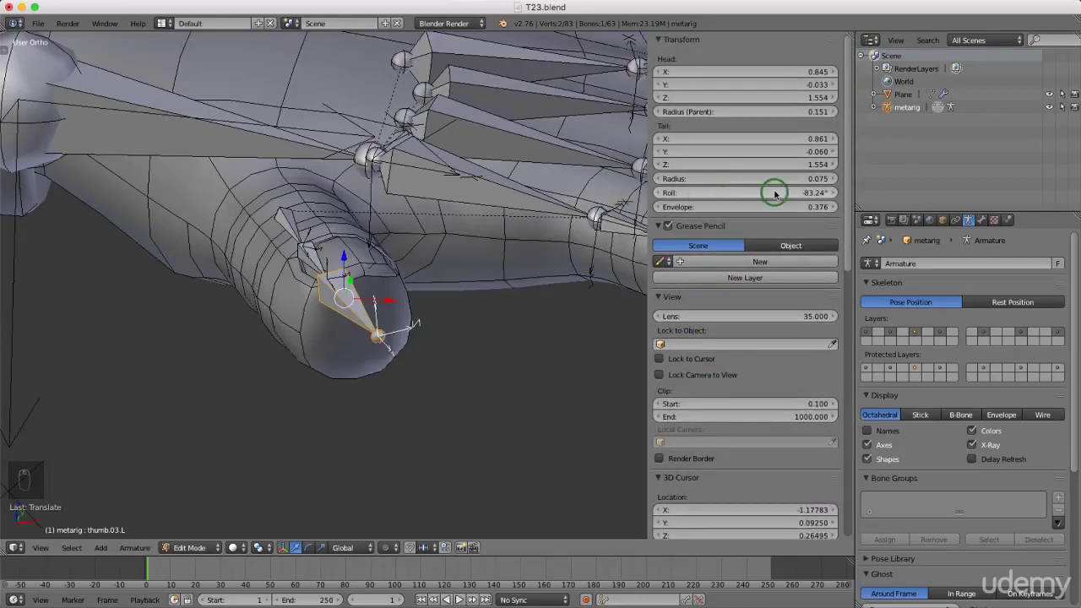
- Set the roll of thumb.03.L to about -179.04° so its X axis points sideways across the thumb
{"action": "left_click", "coordinate": [774, 193]}
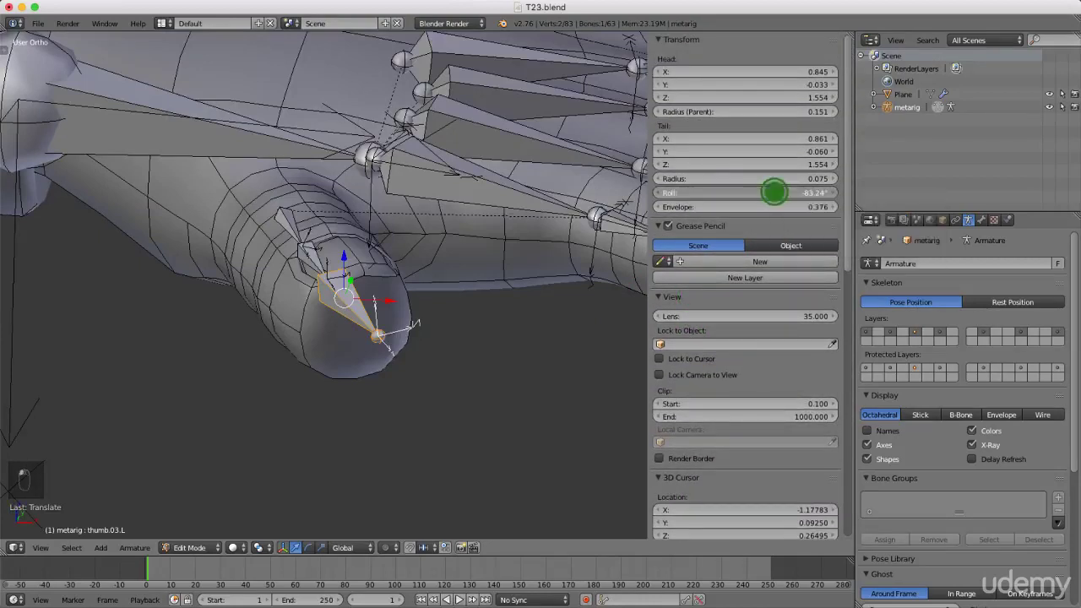
{"action": "left_click_drag", "start_coordinate": [774, 192], "coordinate": [774, 193]}
{"action": "left_click_drag", "start_coordinate": [774, 192], "coordinate": [774, 192]}
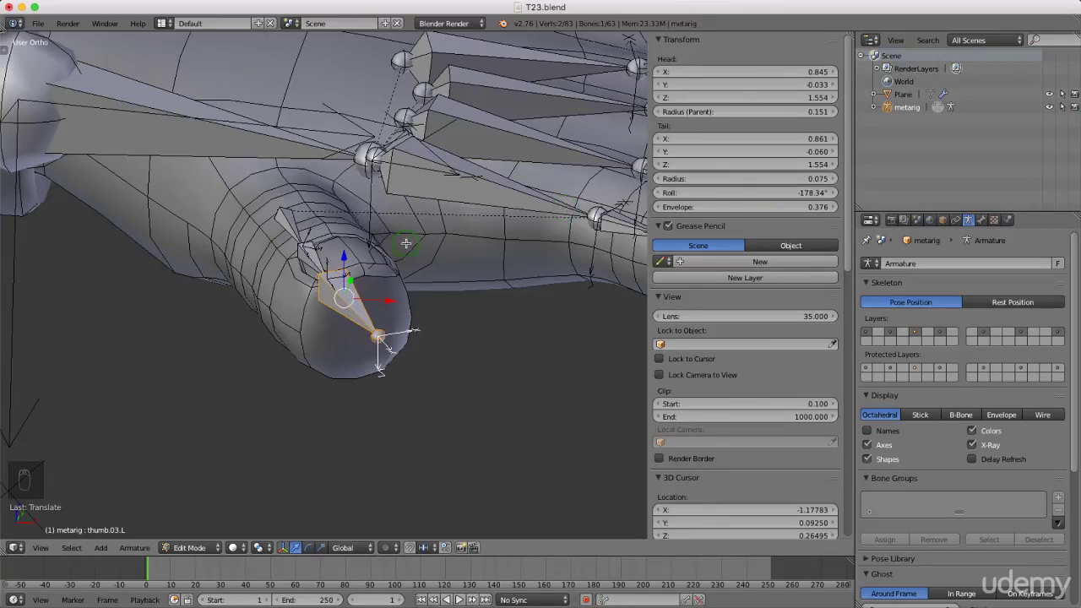
{"action": "key", "text": "KP_7"}
{"action": "scroll", "coordinate": [372, 313], "scroll_direction": "up", "scroll_amount": 3}
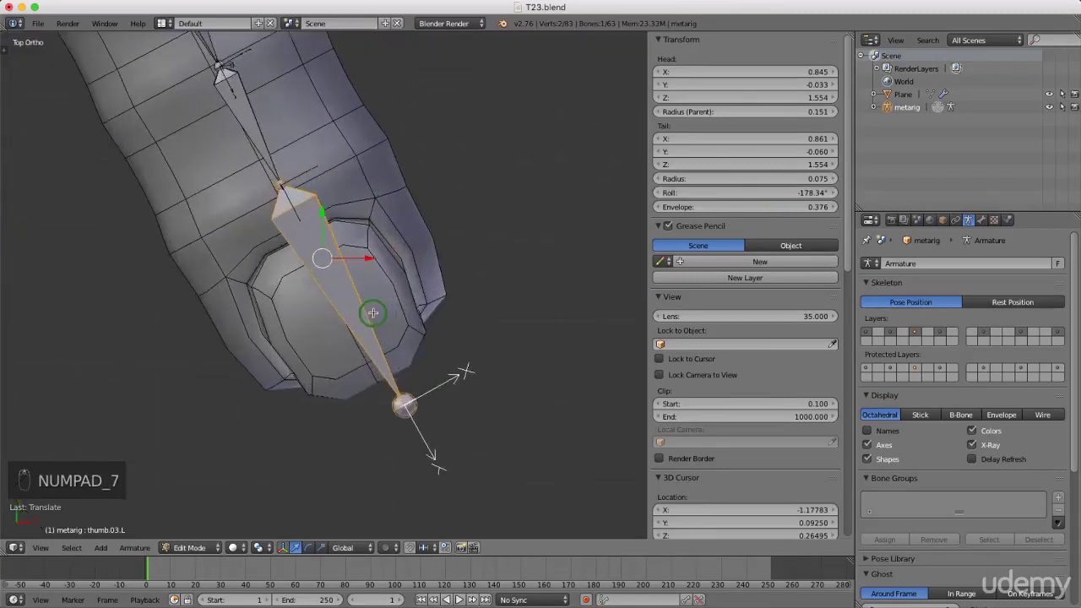
{"action": "scroll", "coordinate": [372, 313], "scroll_direction": "up", "scroll_amount": 1}
{"action": "left_click_drag", "start_coordinate": [750, 192], "coordinate": [751, 193]}
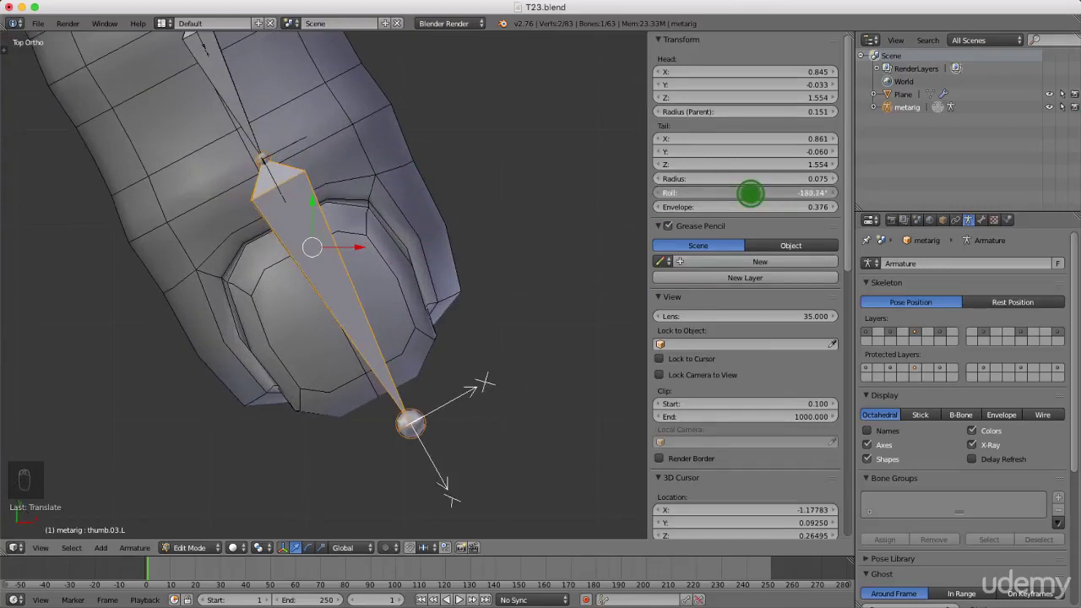
{"action": "left_click_drag", "start_coordinate": [751, 192], "coordinate": [748, 193]}
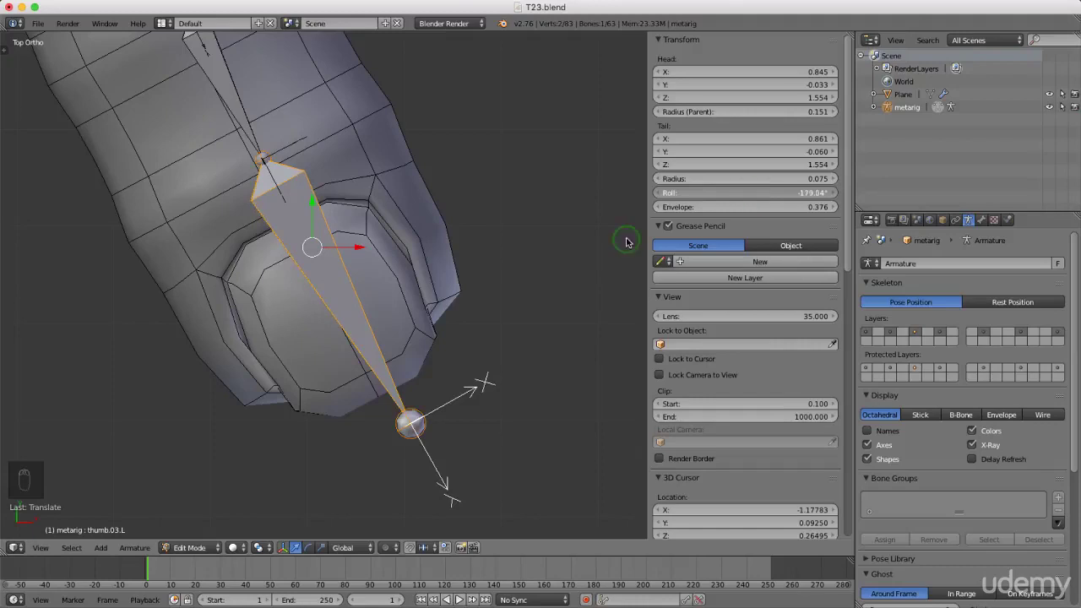
- Select thumb.02.L and adjust its roll so its X axis matches that of thumb.03.L
{"action": "scroll", "coordinate": [514, 323], "scroll_direction": "down", "scroll_amount": 2}
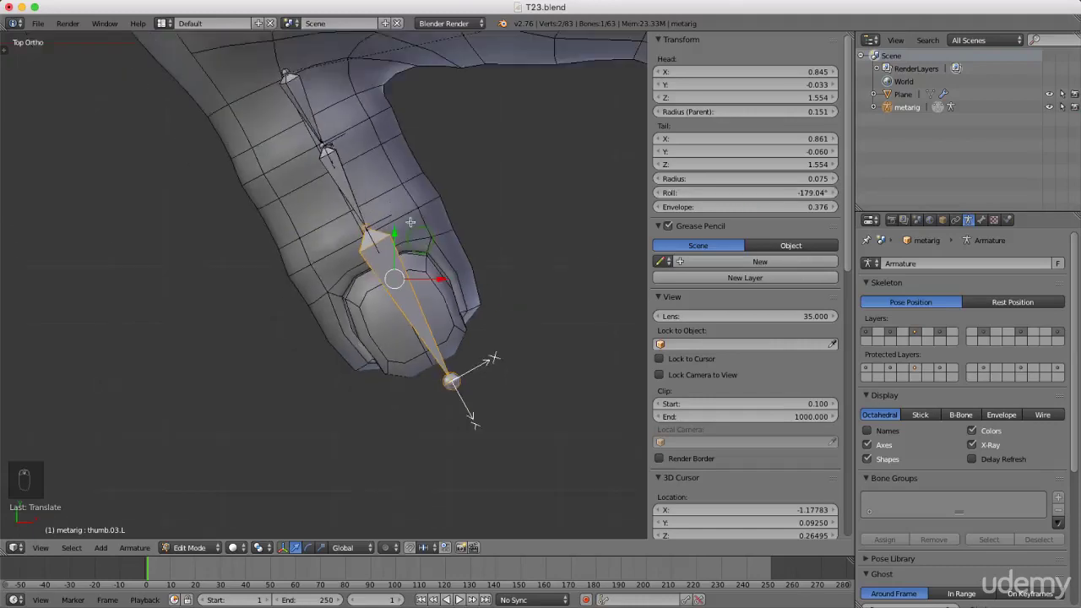
{"action": "right_click", "coordinate": [344, 178]}
{"action": "left_click_drag", "start_coordinate": [792, 191], "coordinate": [792, 191]}
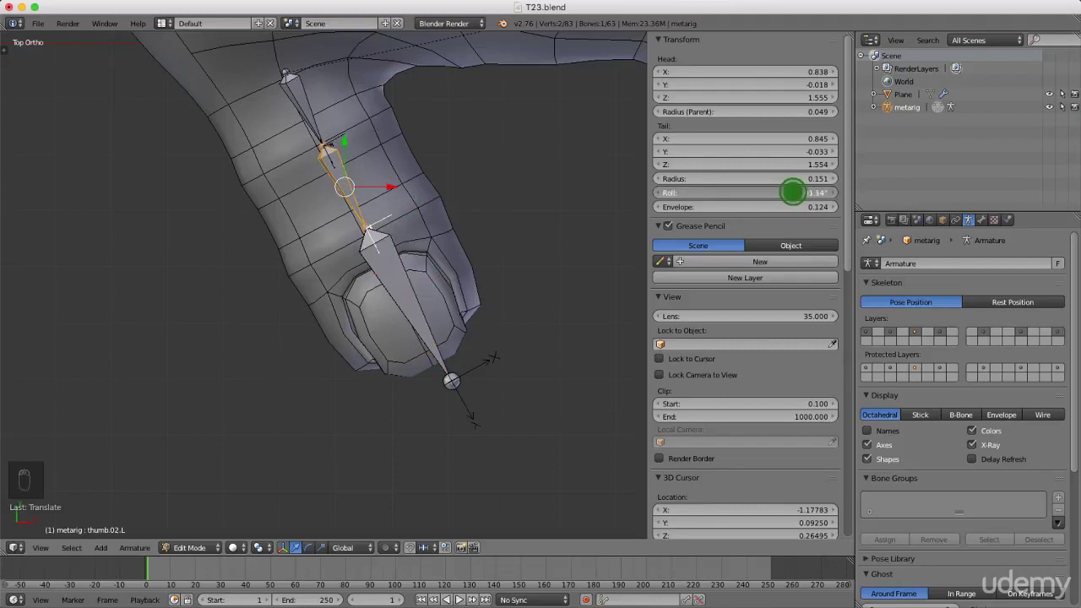
{"action": "left_click_drag", "start_coordinate": [792, 192], "coordinate": [792, 192]}
{"action": "left_click_drag", "start_coordinate": [792, 192], "coordinate": [792, 192]}
- Select thumb.01.L and set its roll to about -149.64° so its X axis matches the other thumb bones
{"action": "middle_click_drag", "start_coordinate": [315, 94], "coordinate": [348, 213], "text": "shift"}
{"action": "right_click", "coordinate": [333, 211]}
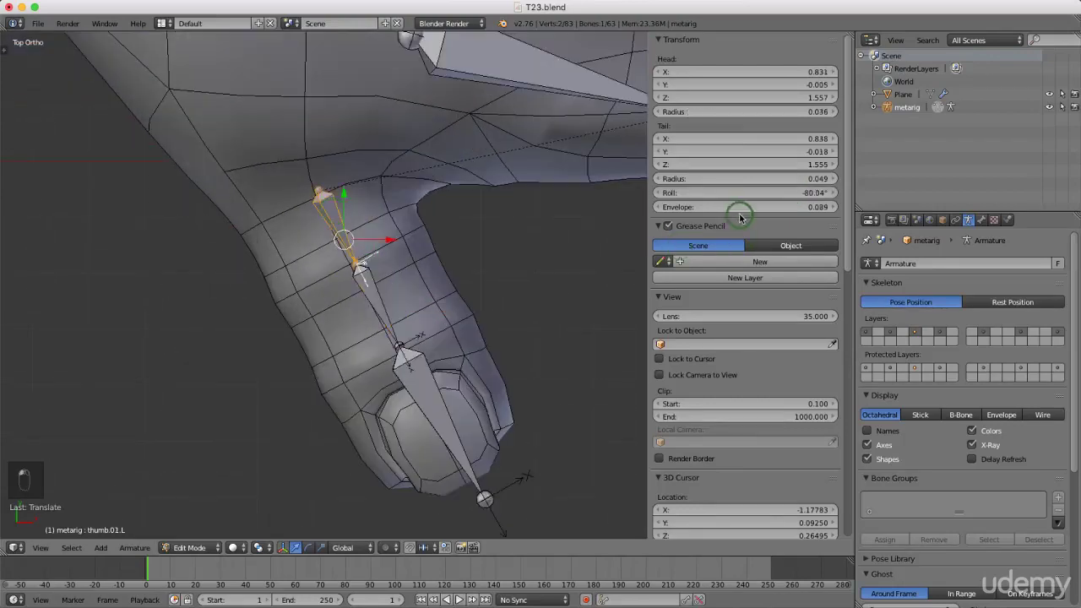
{"action": "left_click_drag", "start_coordinate": [791, 194], "coordinate": [791, 192]}
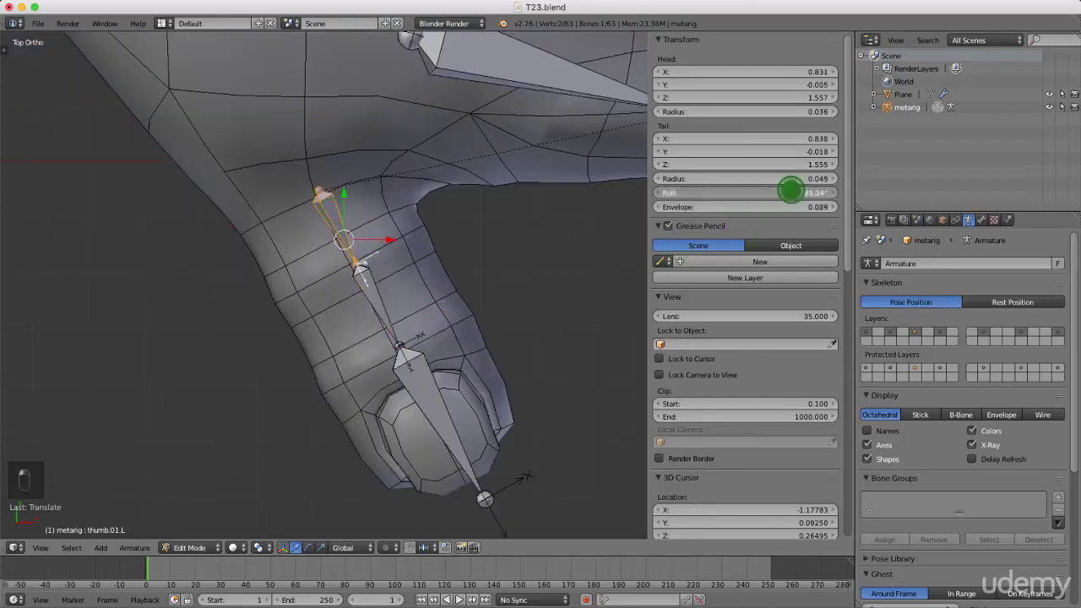
{"action": "left_click_drag", "start_coordinate": [791, 191], "coordinate": [790, 191]}
{"action": "left_click_drag", "start_coordinate": [791, 191], "coordinate": [537, 262]}
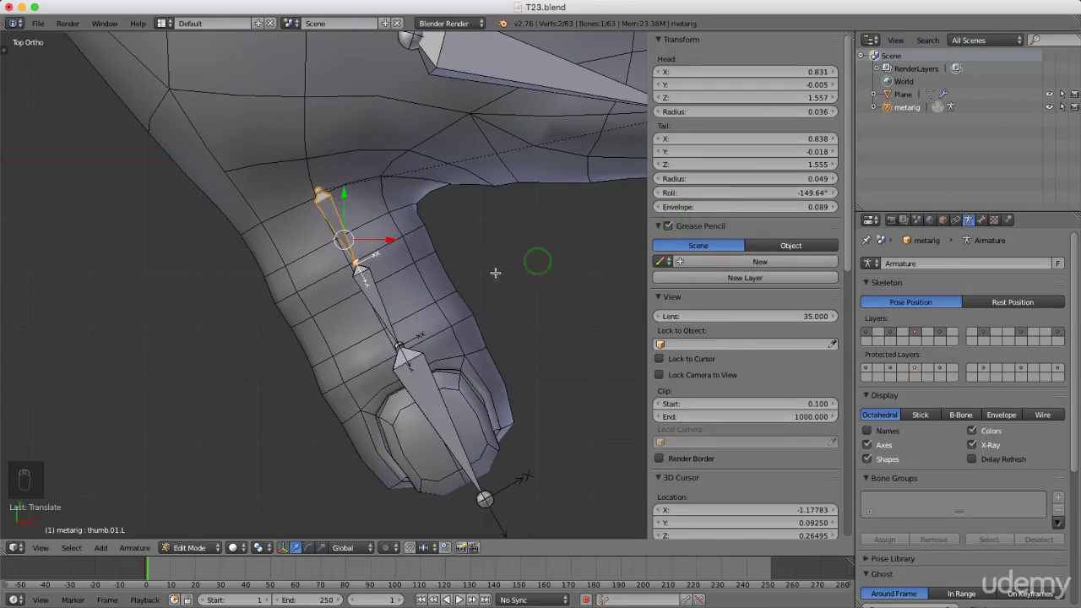
- Check the axes and roll of thumb.02.L, thumb.03.L and thumb.01.L one after another
{"action": "right_click", "coordinate": [376, 302]}
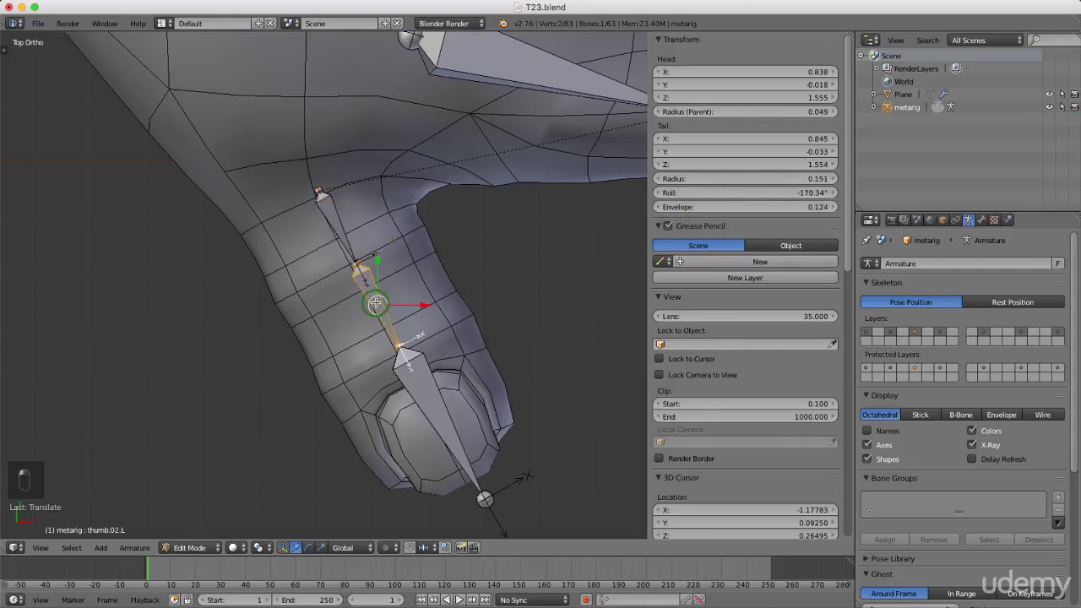
{"action": "right_click", "coordinate": [448, 419]}
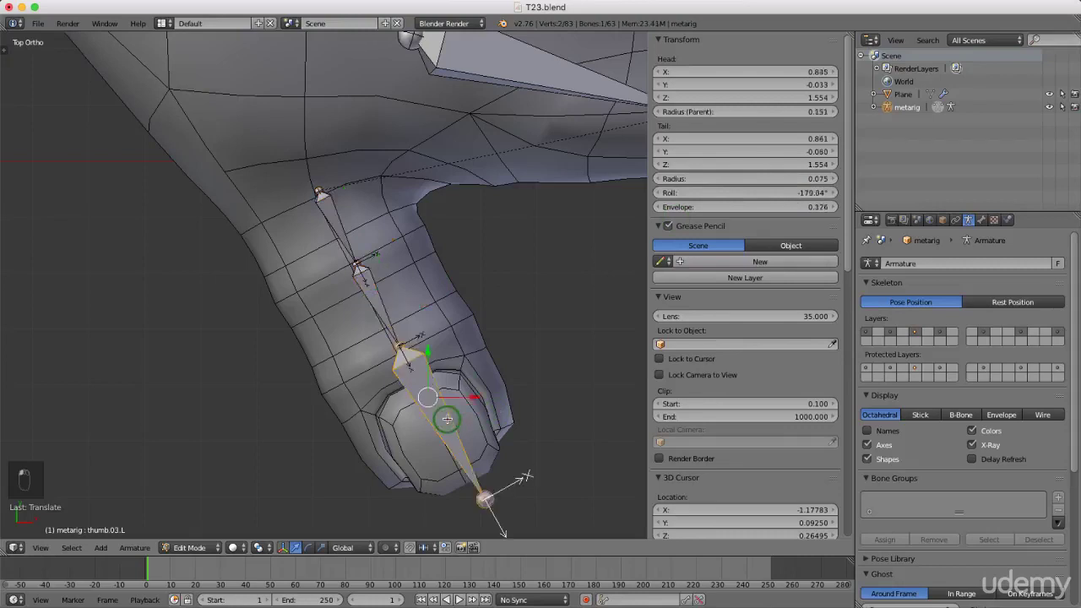
{"action": "right_click", "coordinate": [333, 216]}
- Switch the metarig to Pose Mode and show the rotation manipulator on thumb.01.L in Local orientation
{"action": "key", "text": "Tab"}
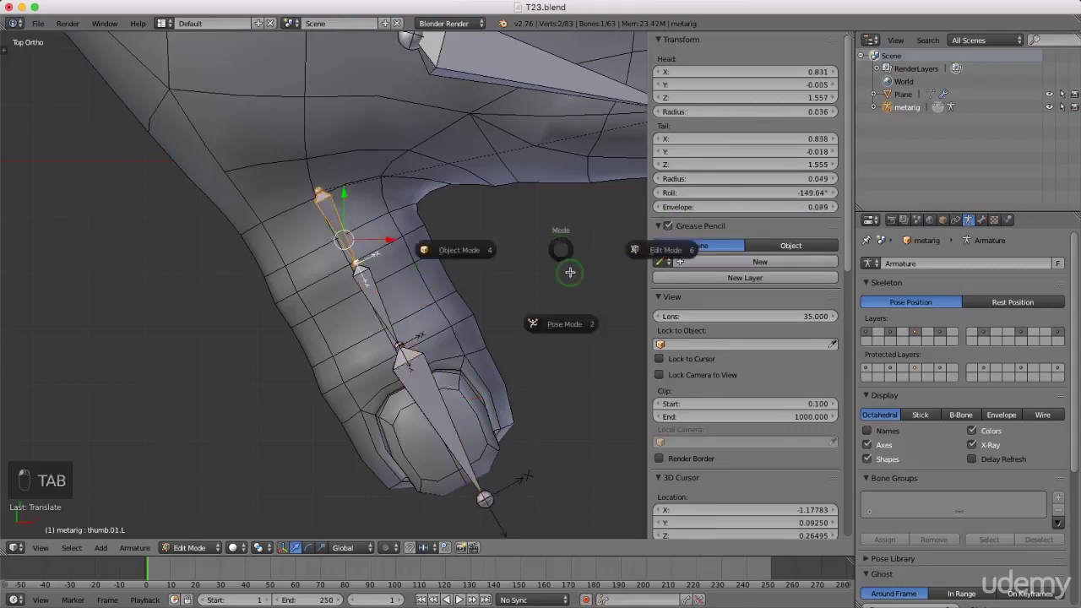
{"action": "left_click", "coordinate": [563, 329]}
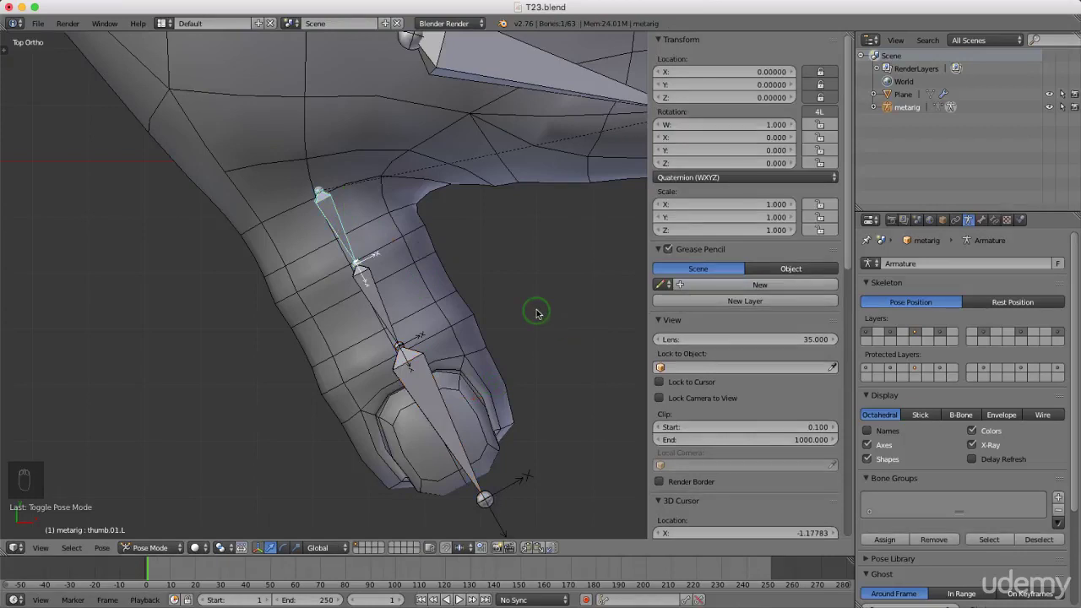
{"action": "key", "text": "ctrl+space"}
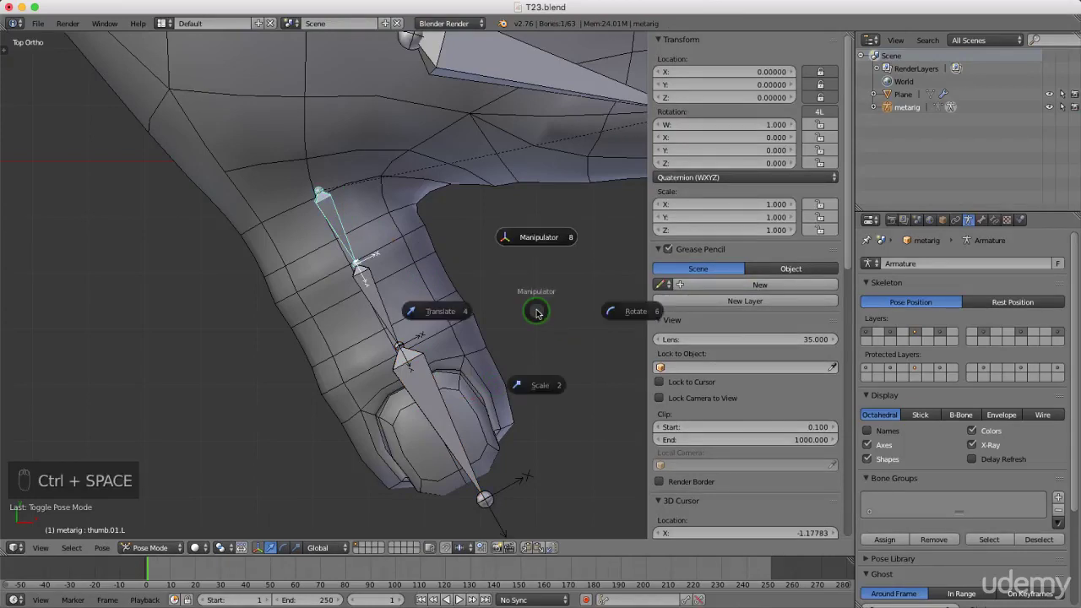
{"action": "left_click", "coordinate": [625, 310]}
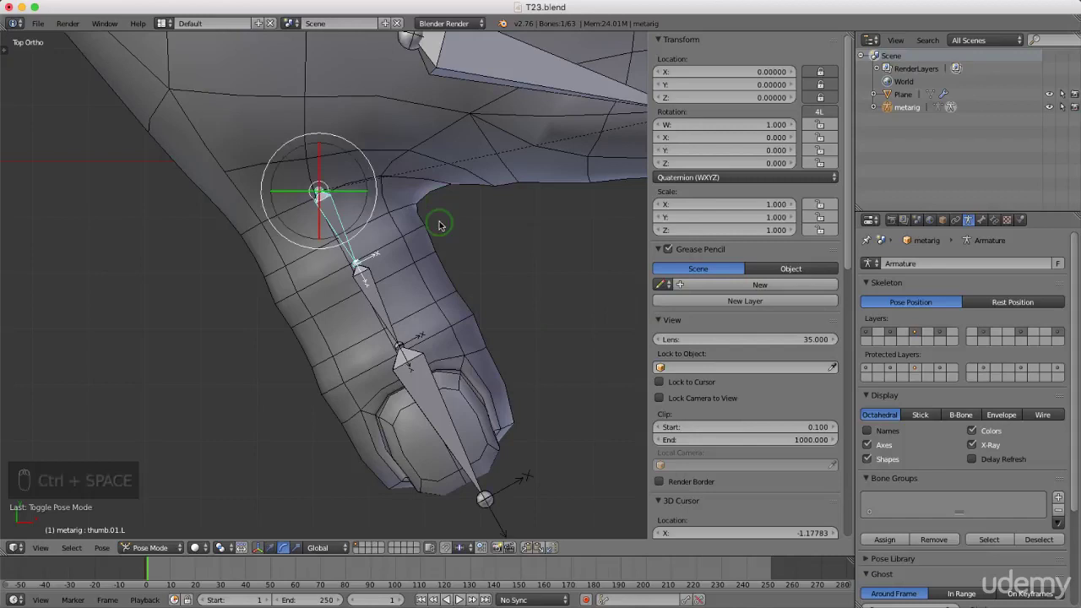
{"action": "key", "text": "alt+space"}
{"action": "left_click", "coordinate": [413, 223]}
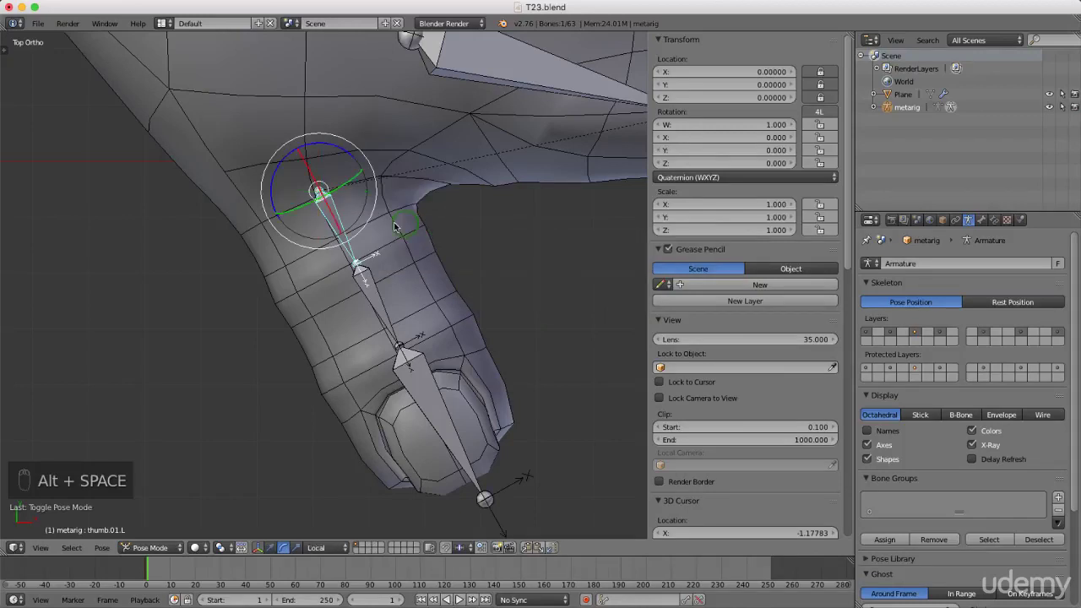
- Test the bend of thumb.01.L by rotating it about its local X axis, cancel the rotation and restore Global orientation
{"action": "left_click_drag", "start_coordinate": [334, 214], "coordinate": [428, 217]}
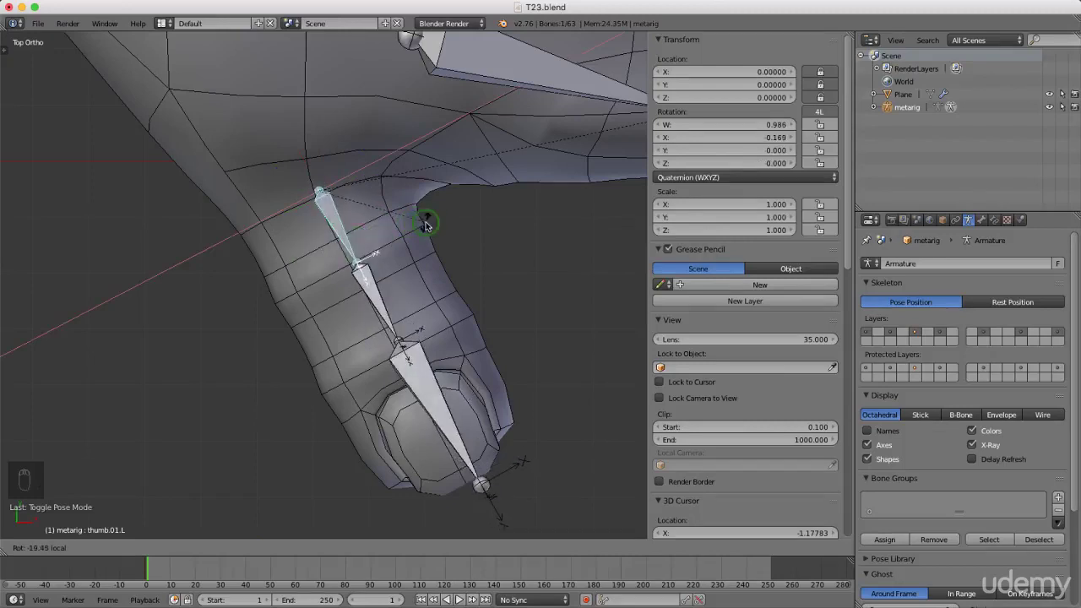
{"action": "right_click", "coordinate": [428, 217]}
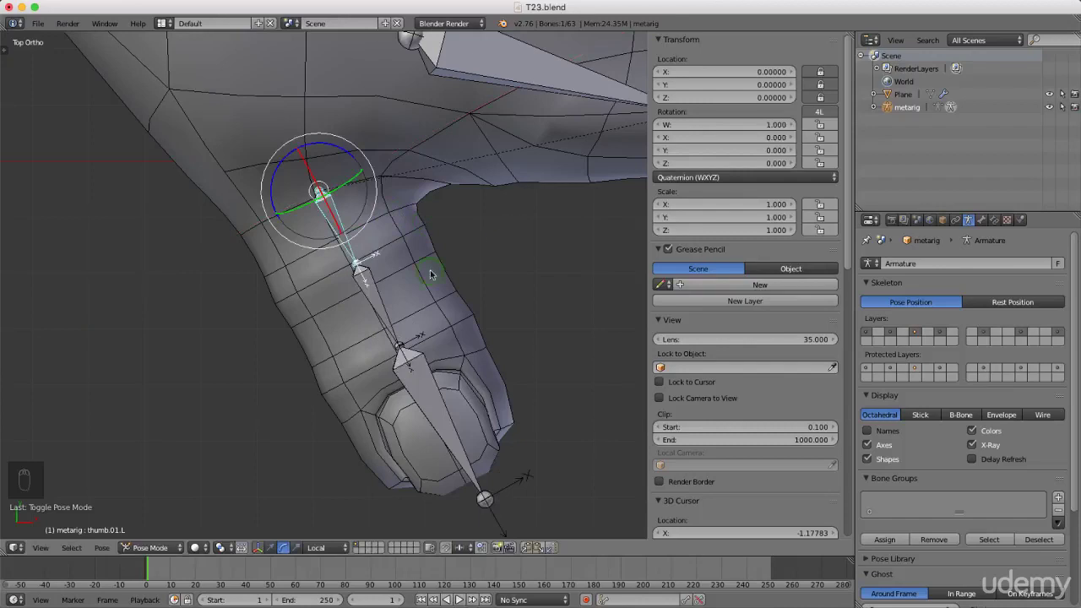
{"action": "scroll", "coordinate": [430, 272], "scroll_direction": "down", "scroll_amount": 3}
{"action": "scroll", "coordinate": [474, 298], "scroll_direction": "down", "scroll_amount": 2}
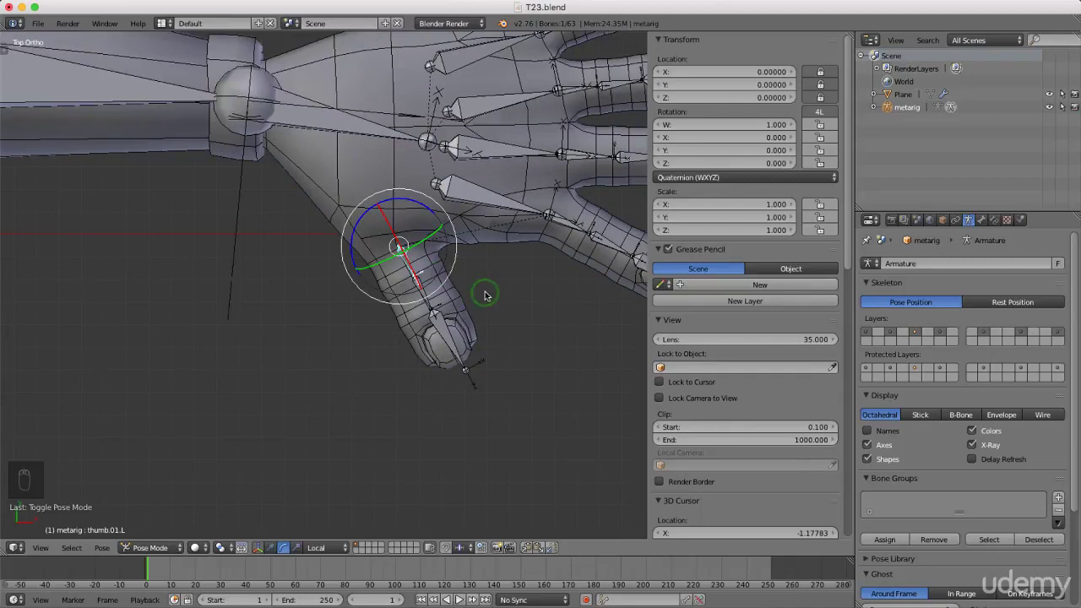
{"action": "key", "text": "alt+space"}
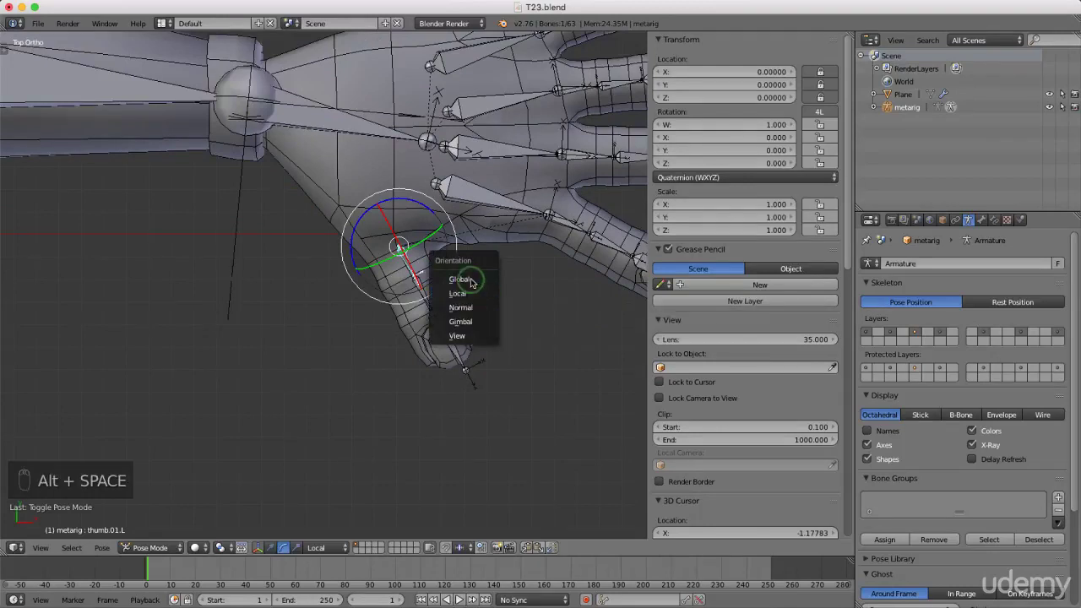
{"action": "left_click", "coordinate": [469, 280]}
- In front view, select the bone upper_arm.L and set the manipulator to Translate
{"action": "key", "text": "KP_1"}
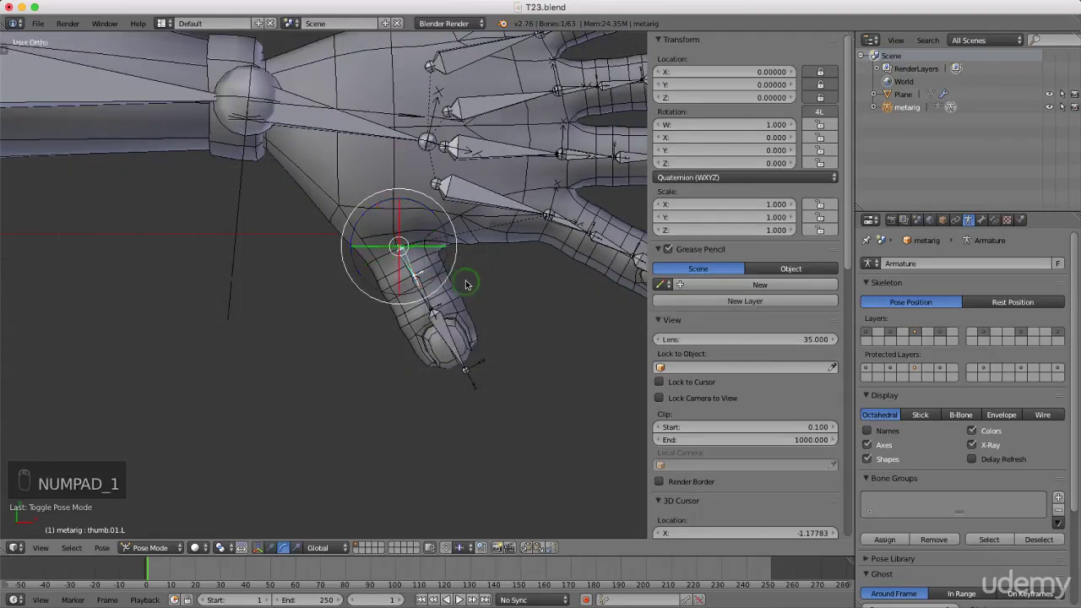
{"action": "scroll", "coordinate": [499, 290], "scroll_direction": "down", "scroll_amount": 3}
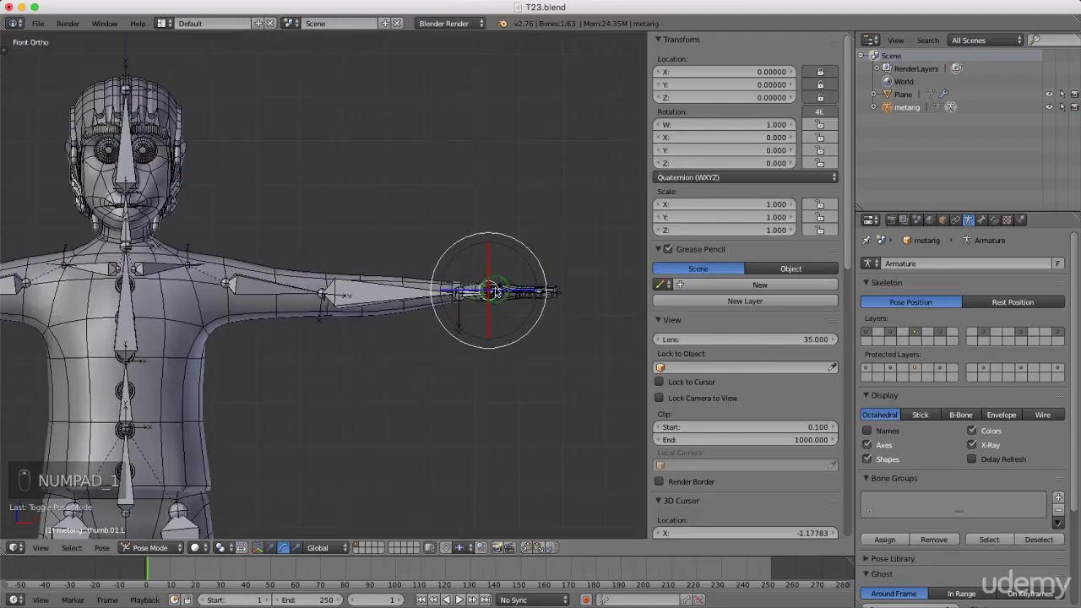
{"action": "scroll", "coordinate": [497, 291], "scroll_direction": "down", "scroll_amount": 2}
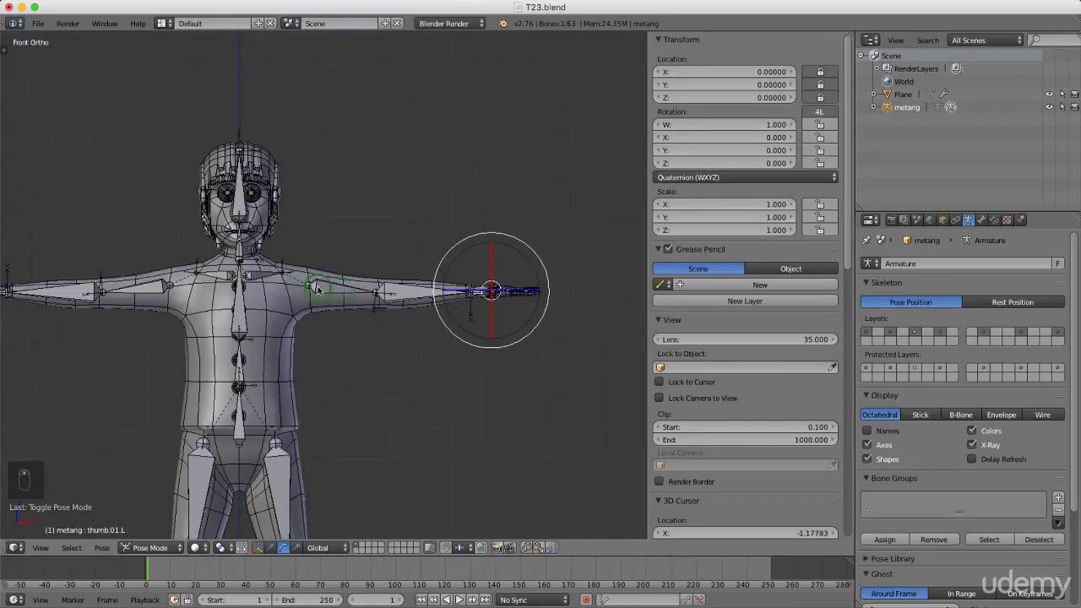
{"action": "scroll", "coordinate": [317, 289], "scroll_direction": "up", "scroll_amount": 5}
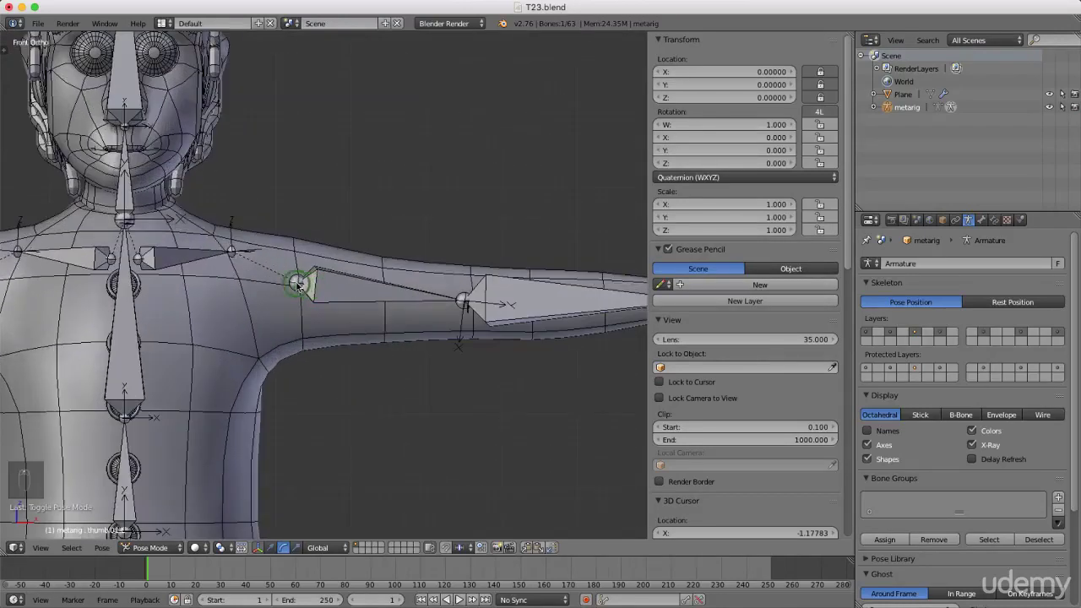
{"action": "right_click", "coordinate": [322, 285]}
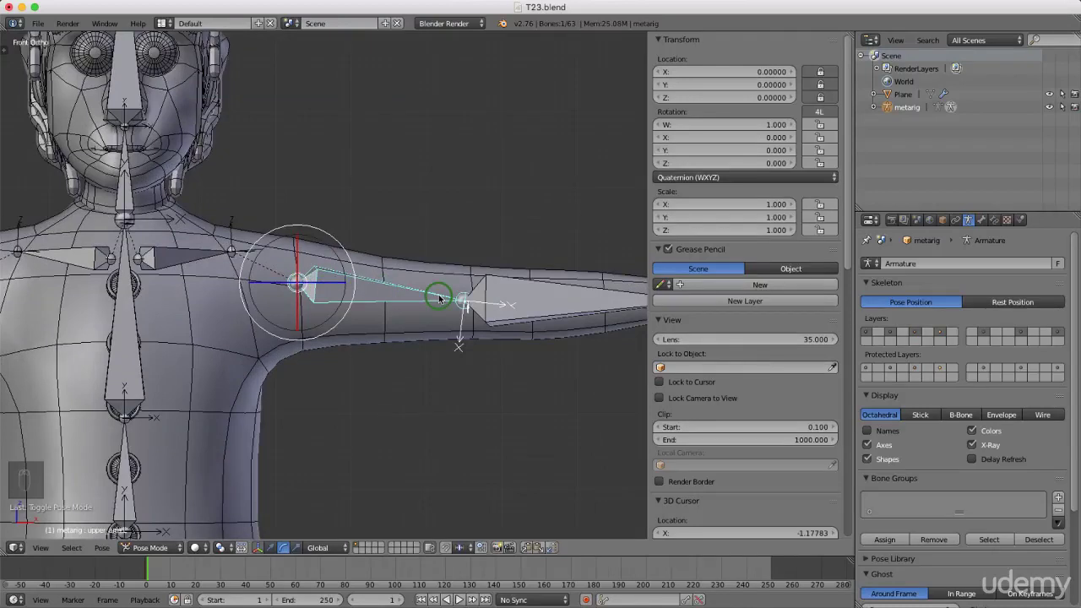
{"action": "key", "text": "ctrl+space"}
{"action": "left_click", "coordinate": [342, 297]}
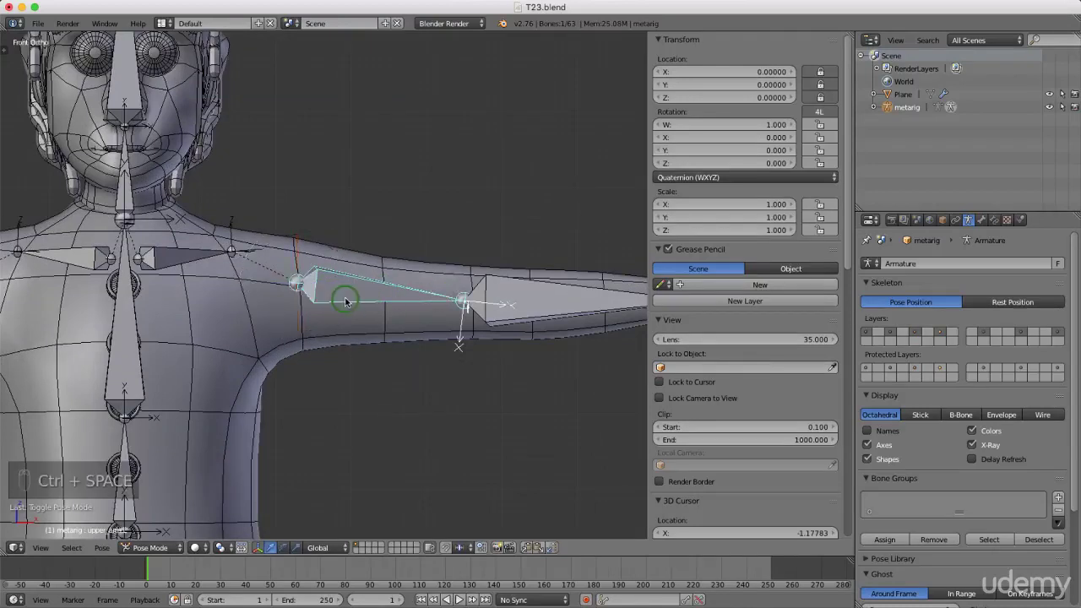
- Leave Pose Mode for Object Mode, select the metarig and put it into Edit Mode
{"action": "key", "text": "Tab"}
{"action": "left_click", "coordinate": [245, 286]}
{"action": "right_click", "coordinate": [290, 280]}
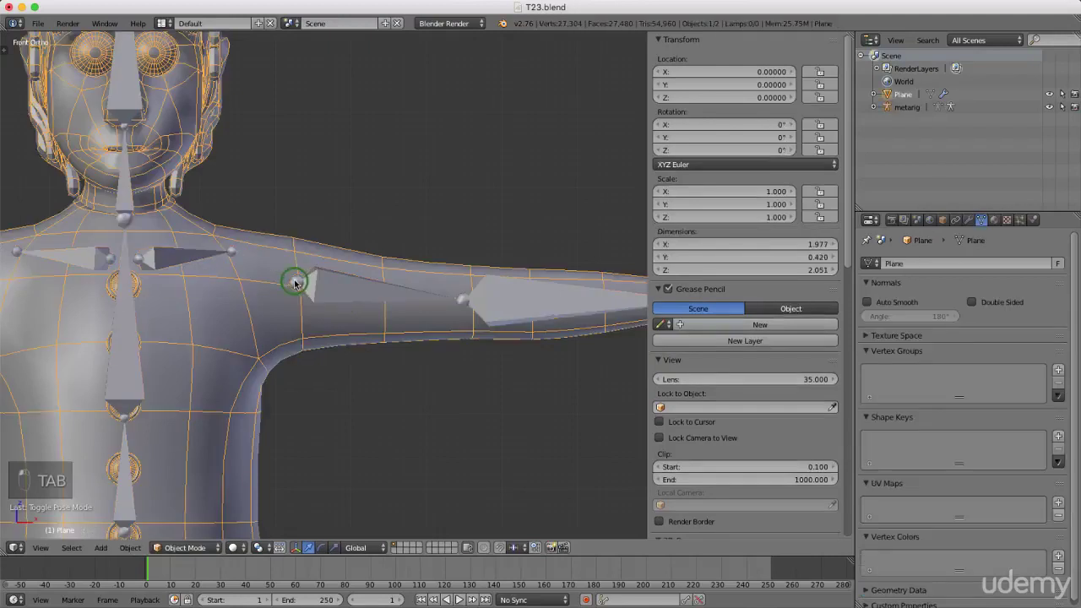
{"action": "right_click", "coordinate": [346, 292]}
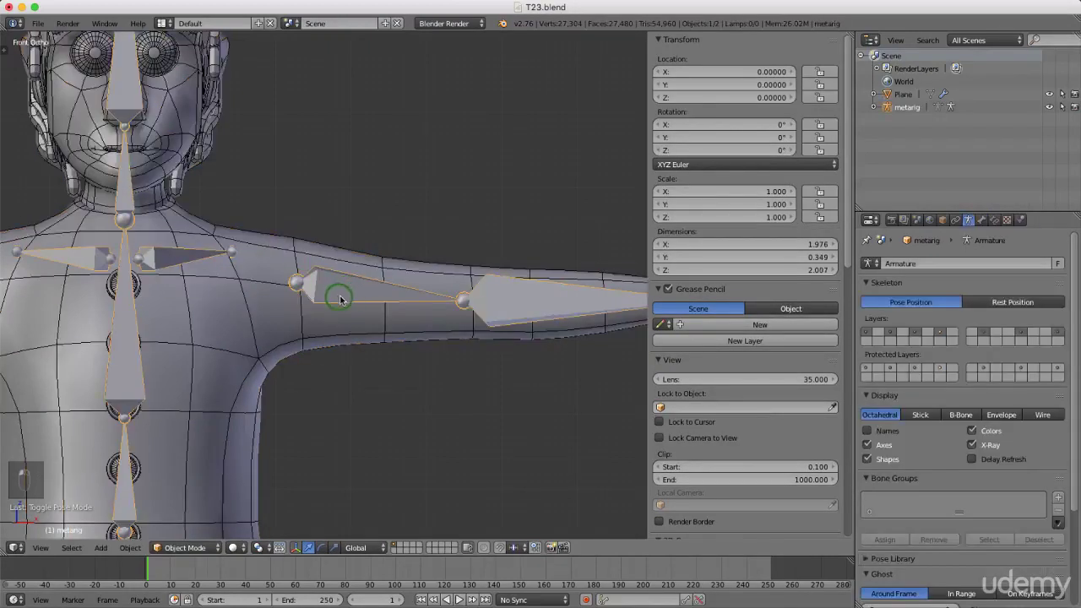
{"action": "key", "text": "Tab"}
{"action": "left_click", "coordinate": [452, 297]}
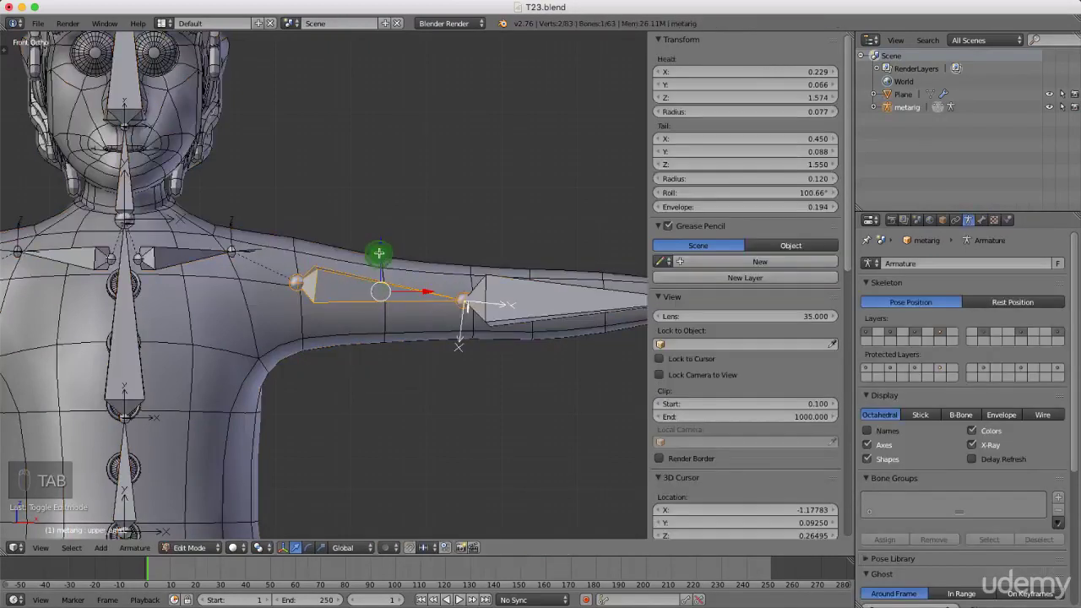
- Move the bone upper_arm.L up along the Z axis by about 0.011 and inspect the arm at an angle
{"action": "key", "text": "g"}
{"action": "key", "text": "z"}
{"action": "left_click", "coordinate": [378, 245]}
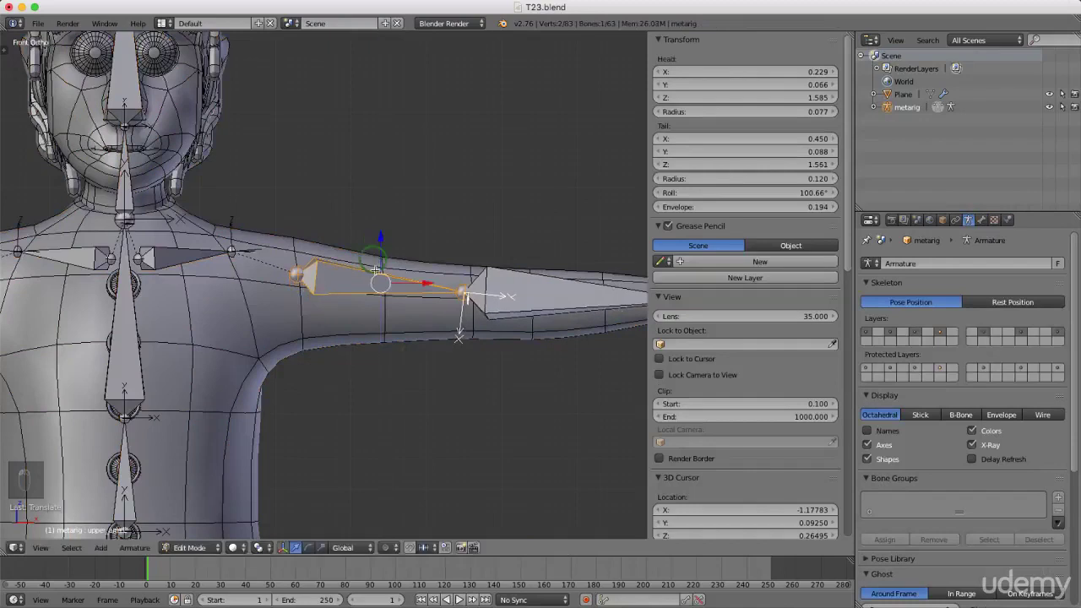
{"action": "scroll", "coordinate": [413, 355], "scroll_direction": "down", "scroll_amount": 2}
{"action": "scroll", "coordinate": [413, 355], "scroll_direction": "down", "scroll_amount": 3}
{"action": "middle_click_drag", "start_coordinate": [416, 342], "coordinate": [504, 366]}
{"action": "scroll", "coordinate": [504, 365], "scroll_direction": "up", "scroll_amount": 2}
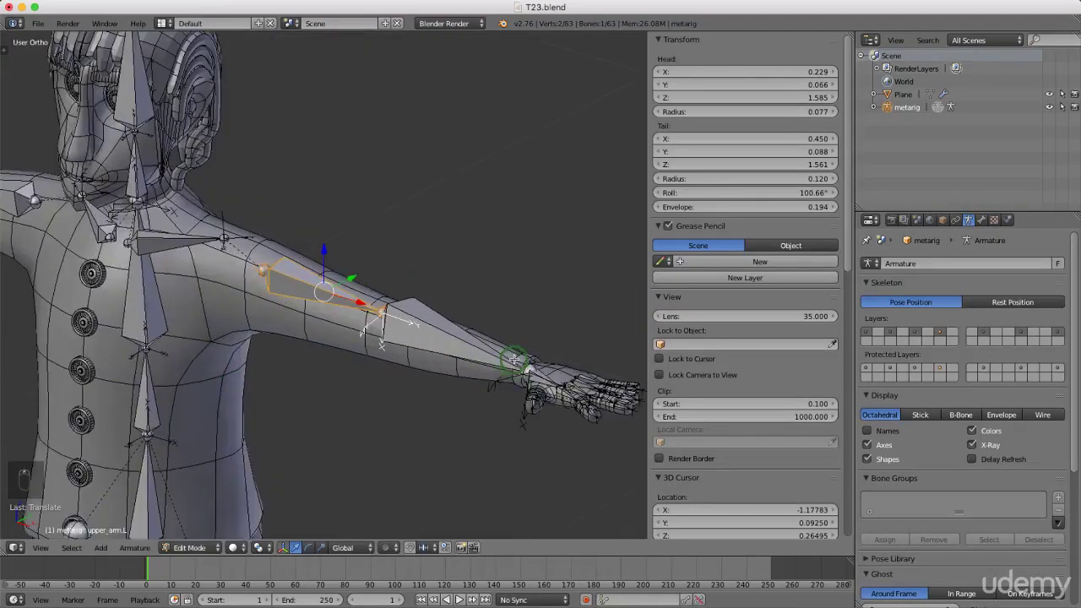
{"action": "scroll", "coordinate": [320, 319], "scroll_direction": "down", "scroll_amount": 2}
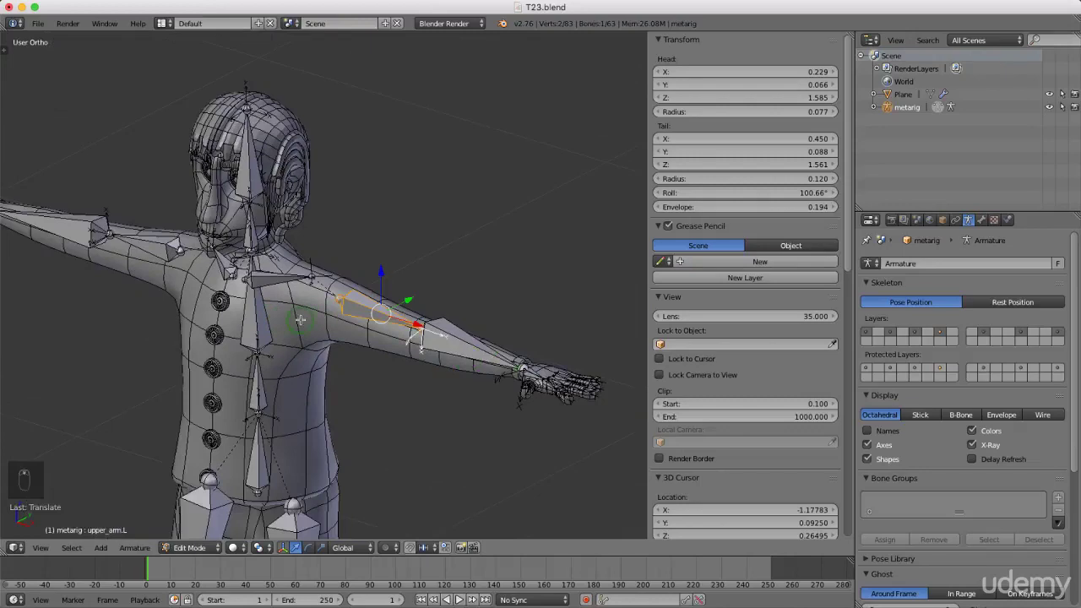
- Return the metarig to Object Mode and generate the Rigify control rig from it
{"action": "key", "text": "Tab"}
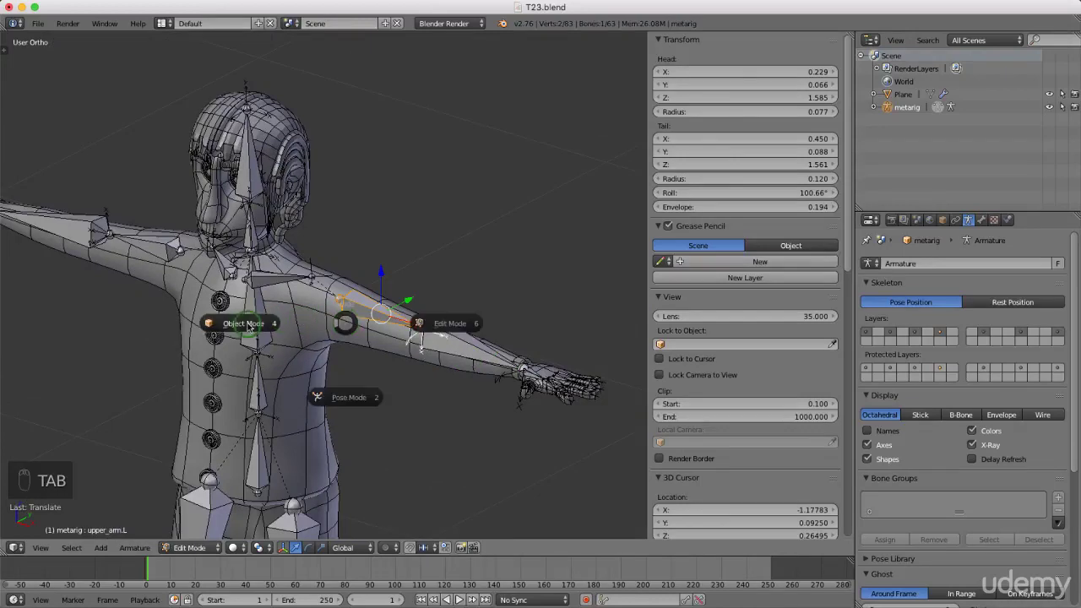
{"action": "left_click", "coordinate": [248, 327]}
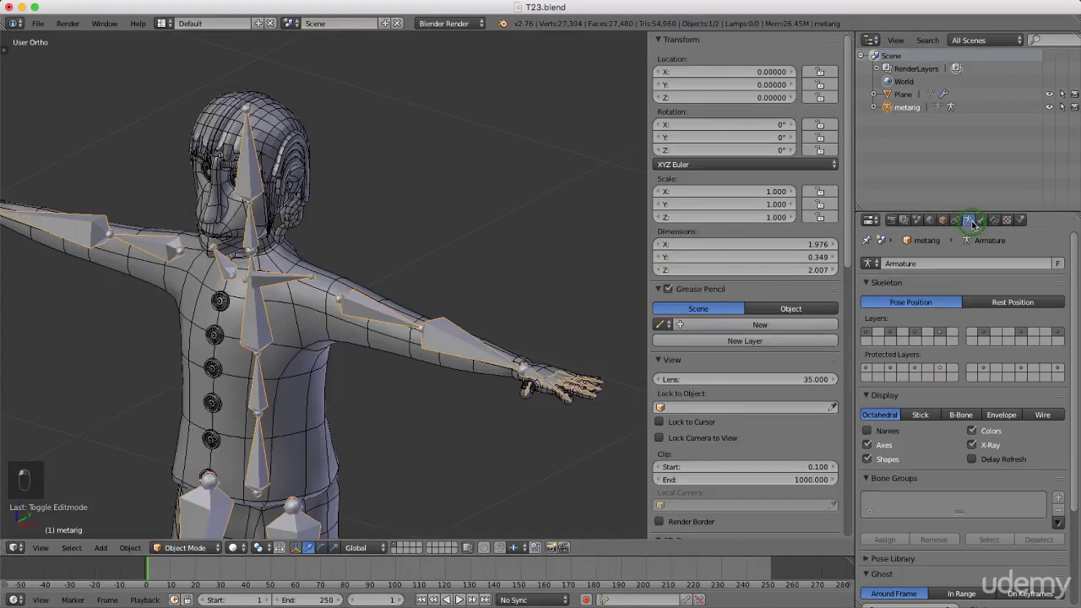
{"action": "scroll", "coordinate": [972, 385], "scroll_direction": "down", "scroll_amount": 5}
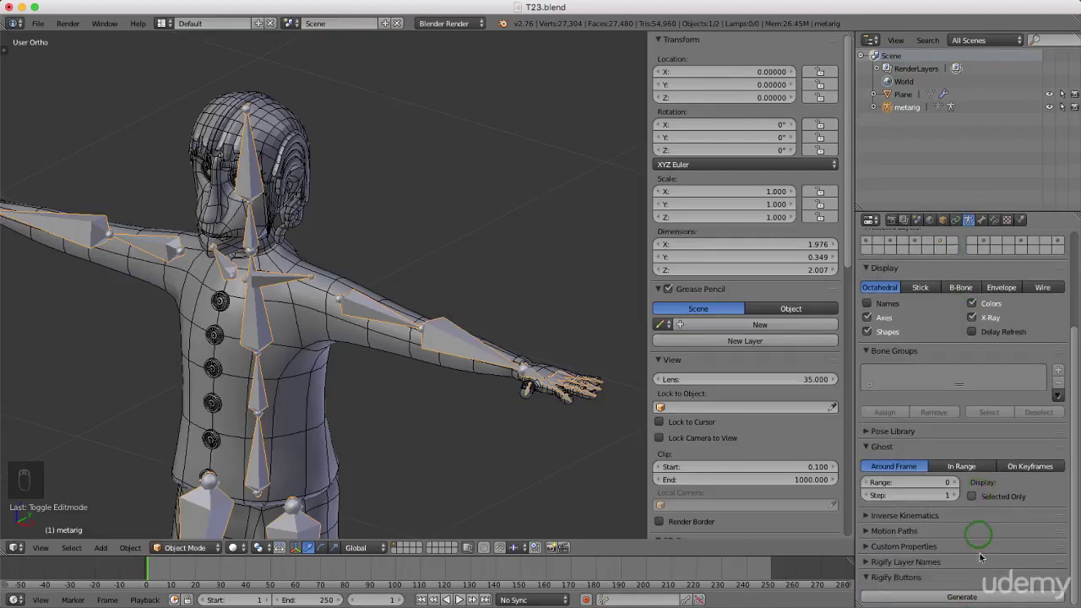
{"action": "left_click", "coordinate": [969, 596]}
{"action": "left_click", "coordinate": [970, 597]}
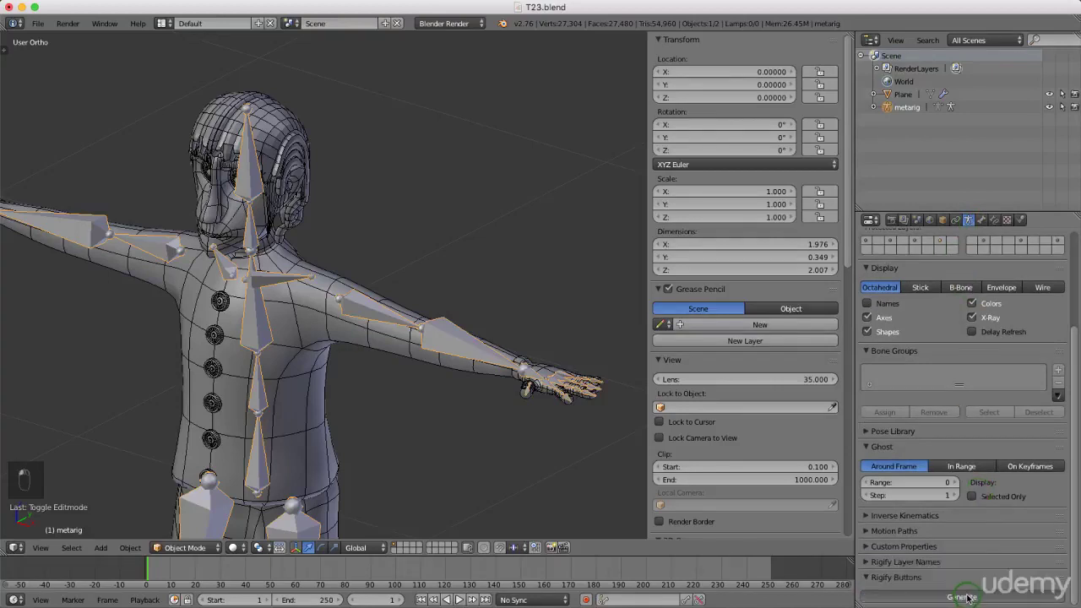
- Hide the metarig object from the viewport, leaving the generated rig shown
{"action": "middle_click_drag", "start_coordinate": [528, 253], "coordinate": [479, 243]}
{"action": "middle_click_drag", "start_coordinate": [526, 278], "coordinate": [479, 201], "text": "shift"}
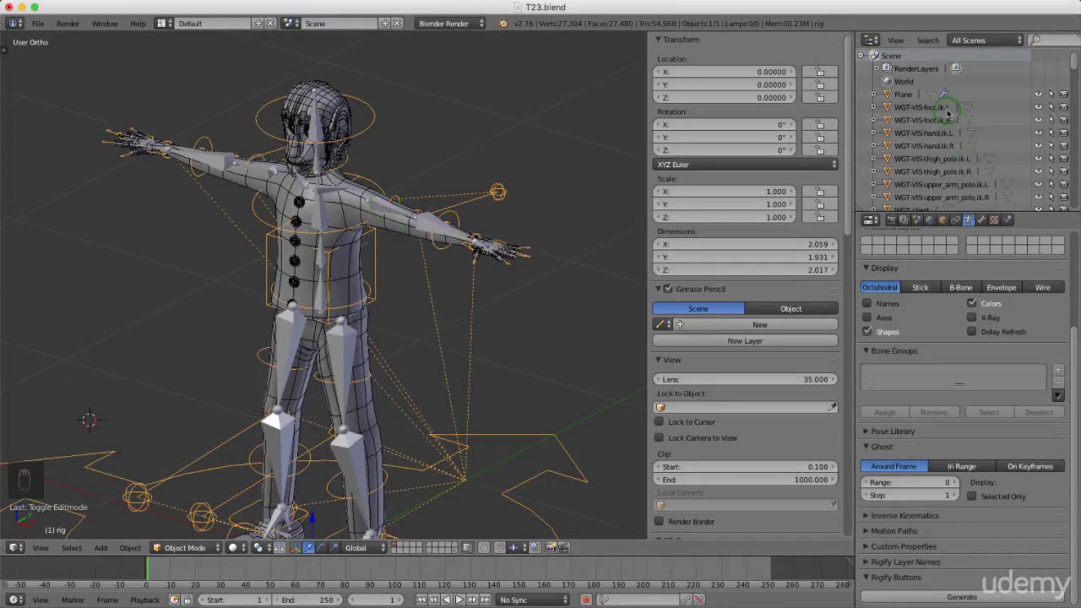
{"action": "left_click_drag", "start_coordinate": [1076, 64], "coordinate": [1075, 213]}
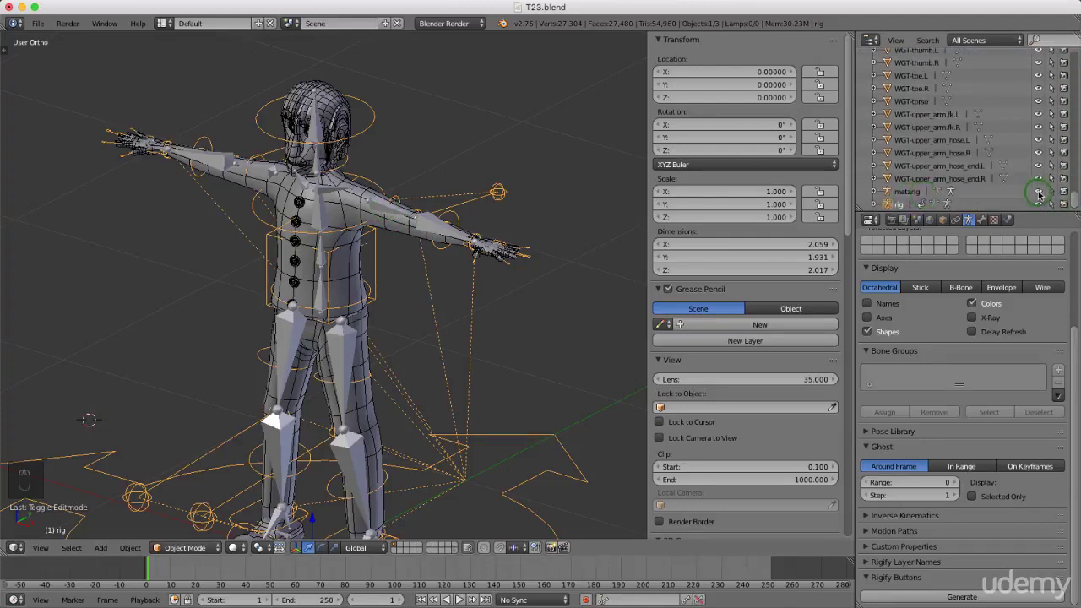
{"action": "left_click", "coordinate": [1038, 193]}
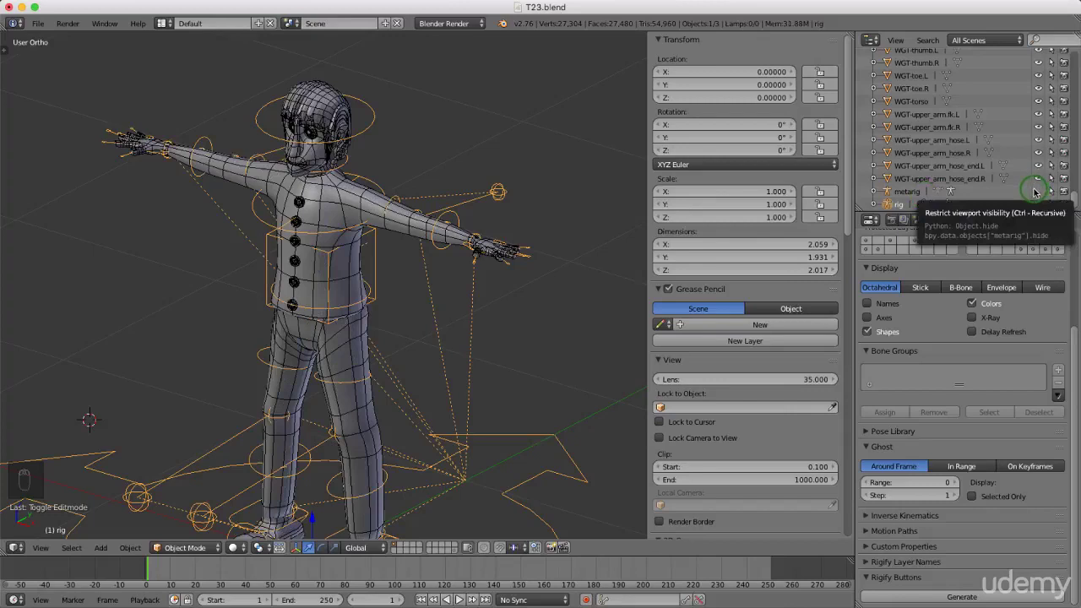
- Select the character mesh (Plane) and apply its Subsurf modifier
{"action": "right_click", "coordinate": [358, 205]}
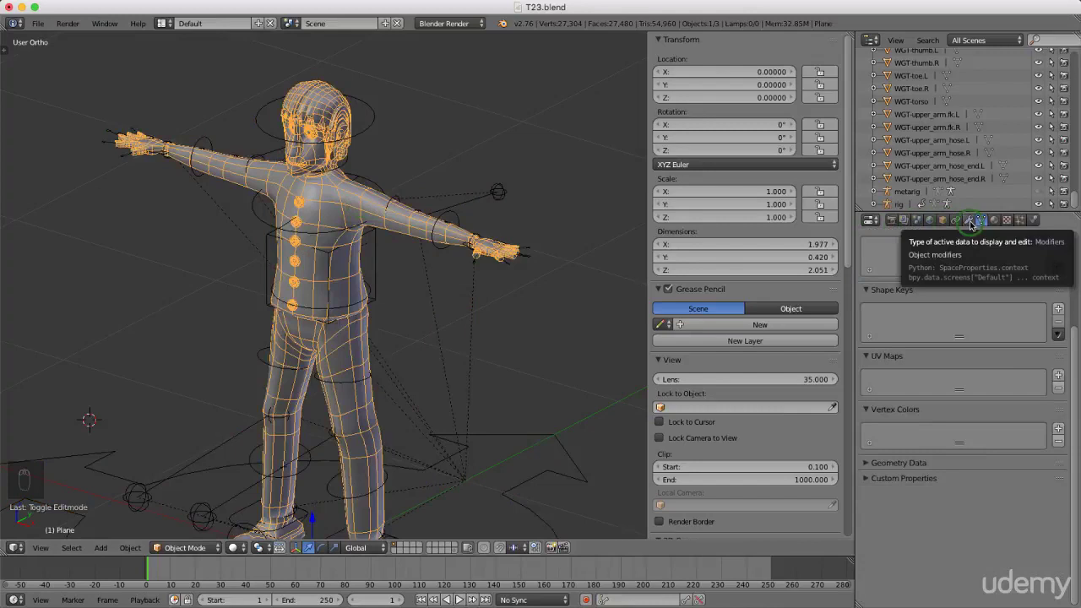
{"action": "left_click", "coordinate": [970, 222]}
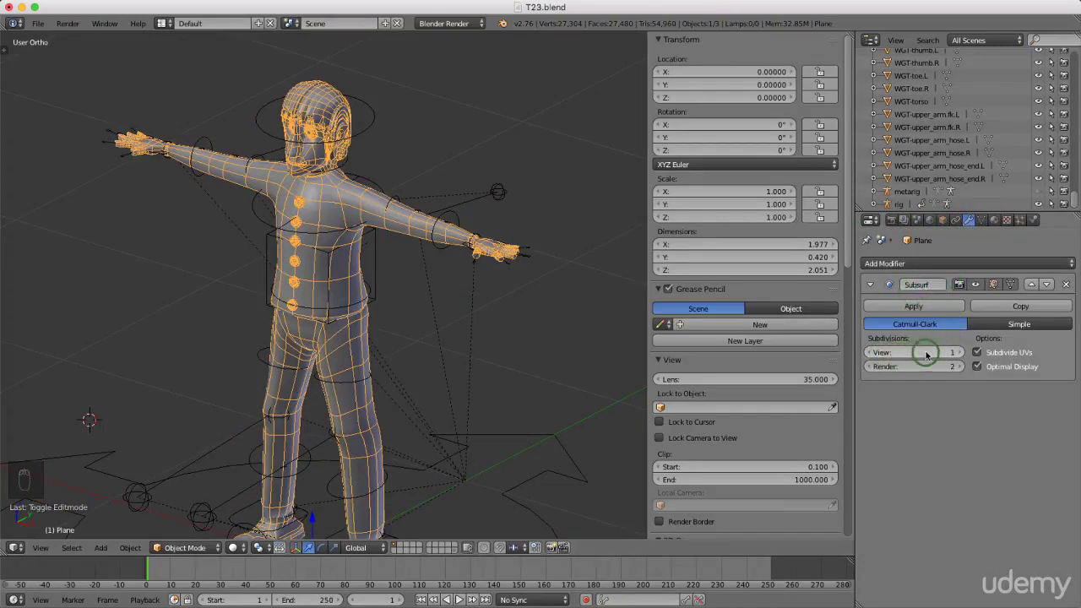
{"action": "left_click", "coordinate": [936, 308]}
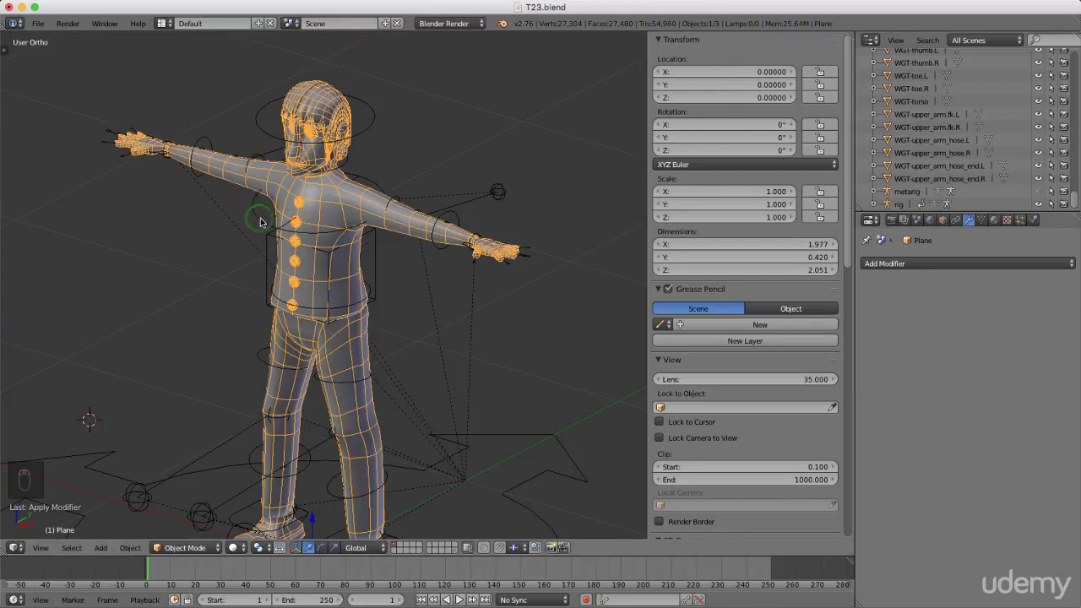
- Add the generated rig to the selection and parent the character mesh to it with automatic weights
{"action": "right_click", "coordinate": [260, 220], "text": "shift"}
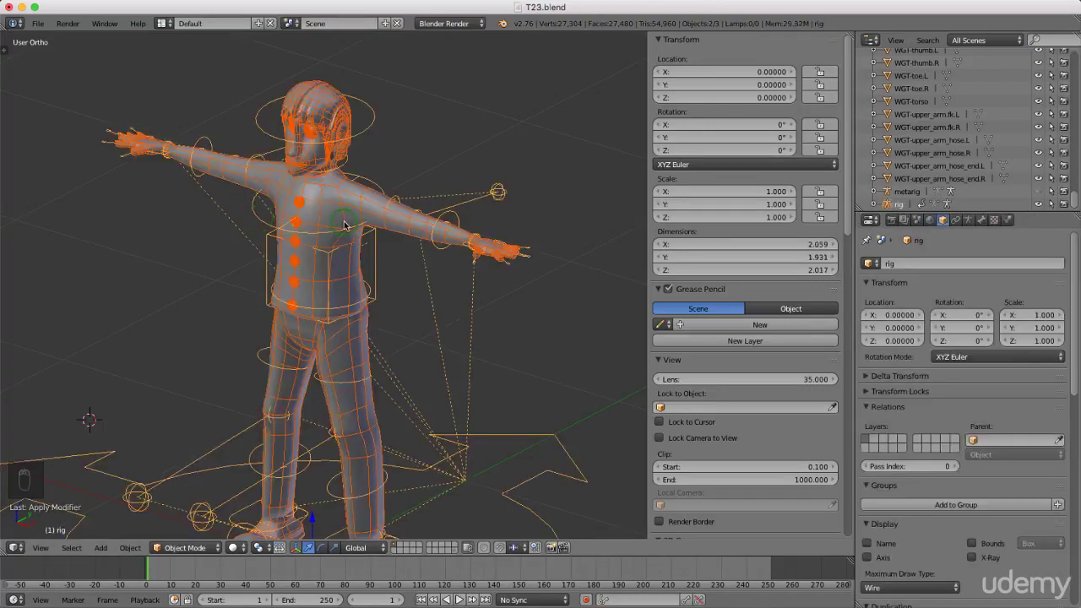
{"action": "key", "text": "ctrl+p"}
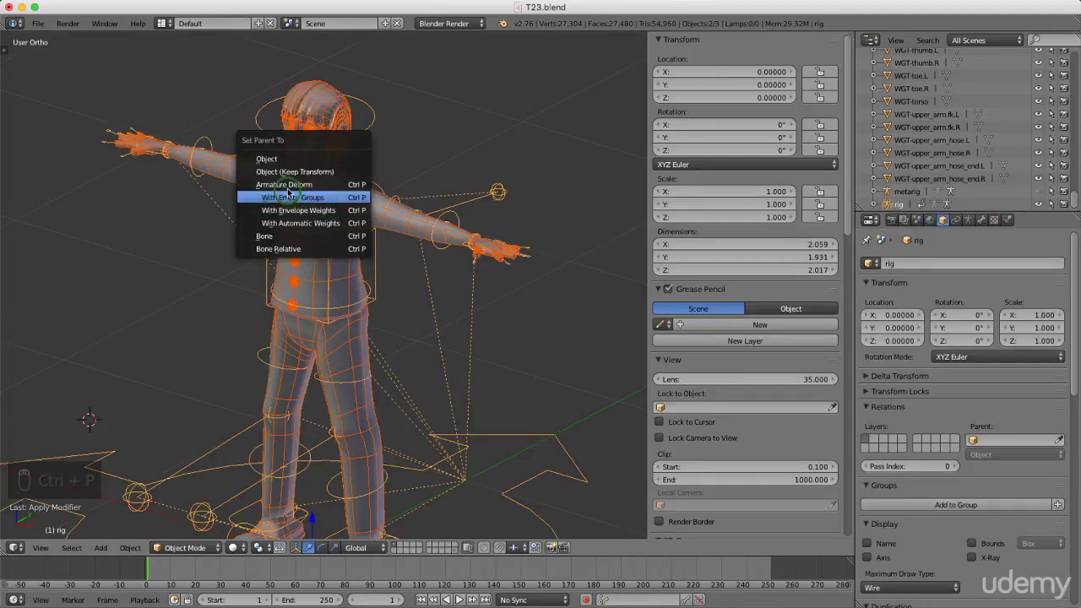
{"action": "left_click", "coordinate": [328, 223]}
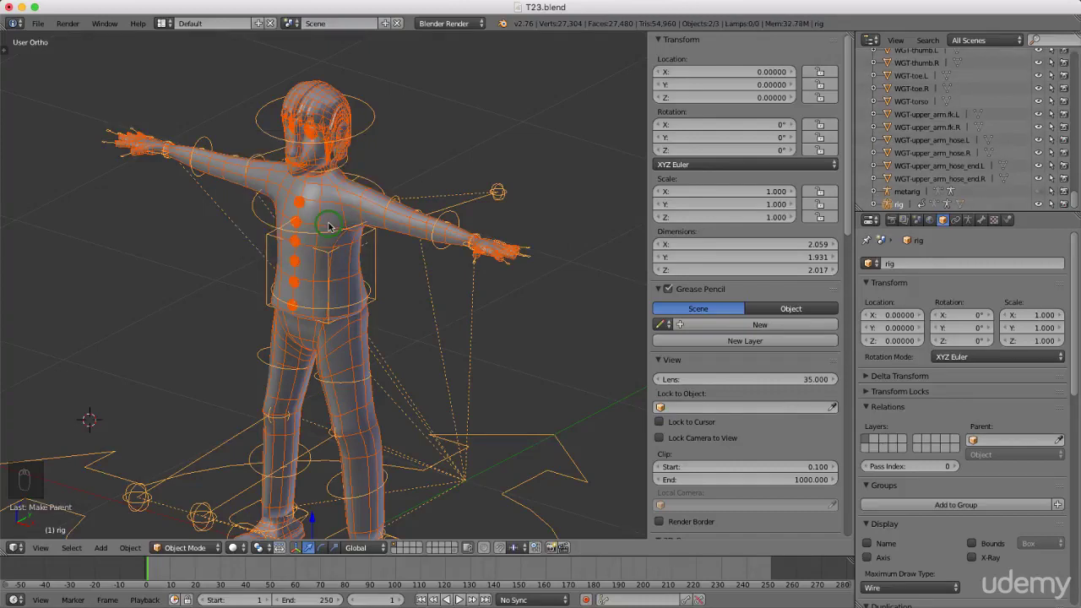
- Put the rig in Pose Mode in front view and try a trackball rotation of the head control
{"action": "key", "text": "KP_1"}
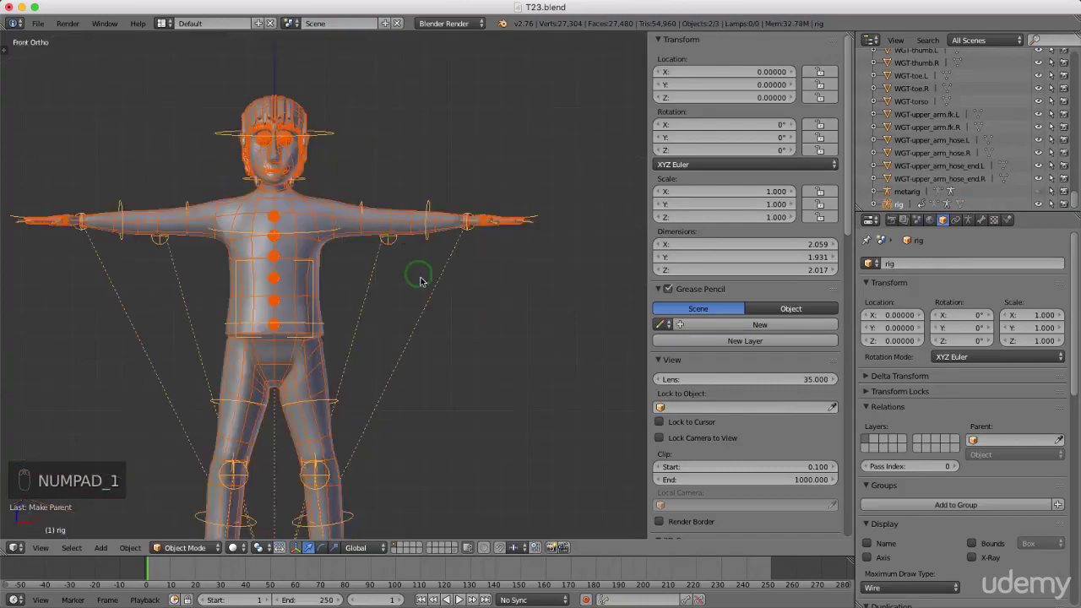
{"action": "right_click", "coordinate": [329, 139]}
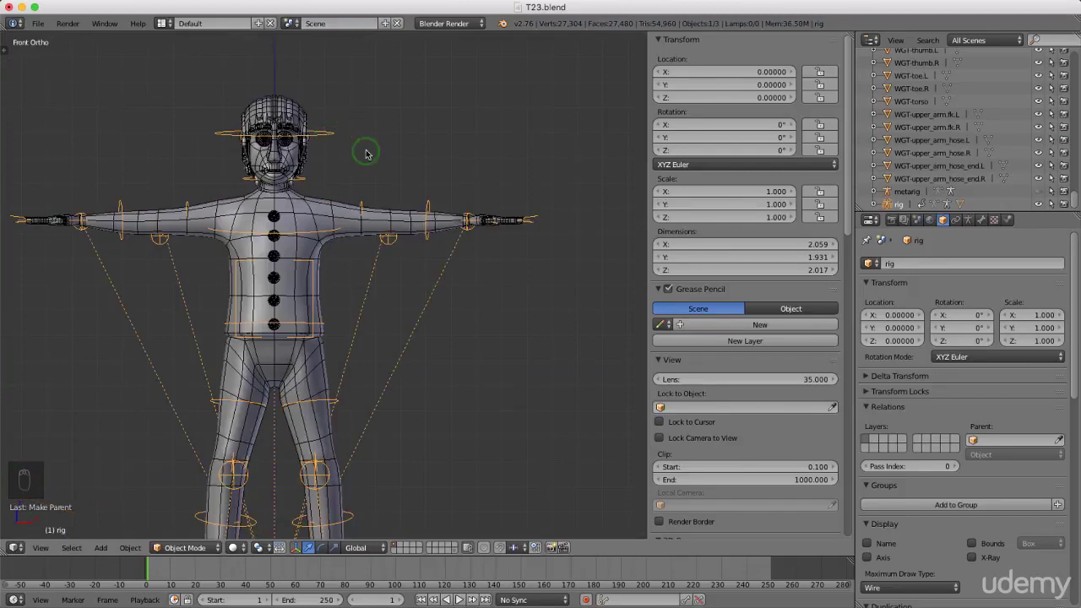
{"action": "key", "text": "Tab"}
{"action": "left_click", "coordinate": [366, 224]}
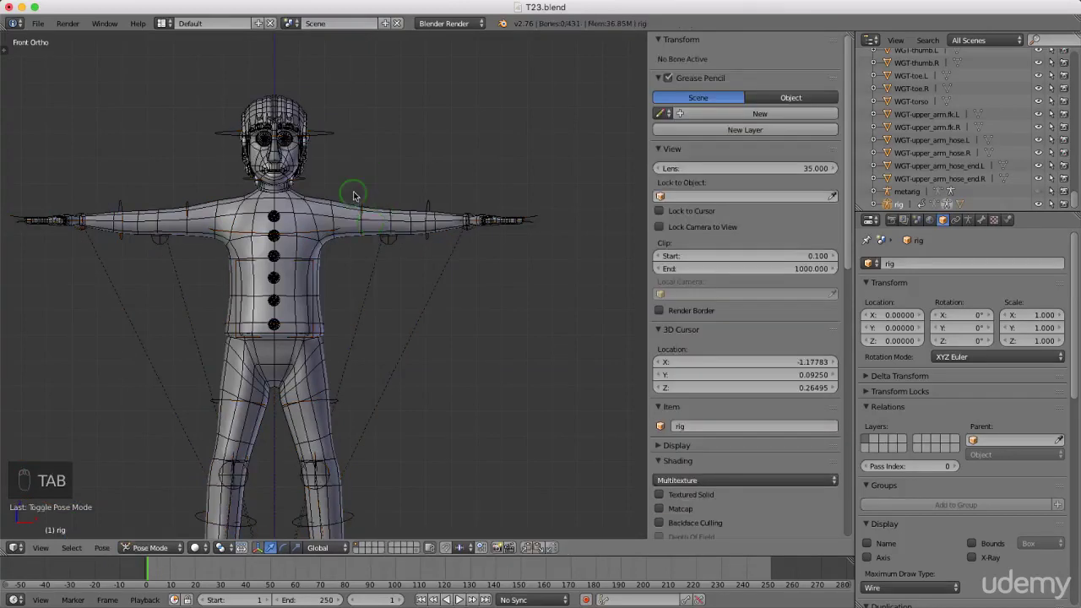
{"action": "right_click", "coordinate": [325, 136]}
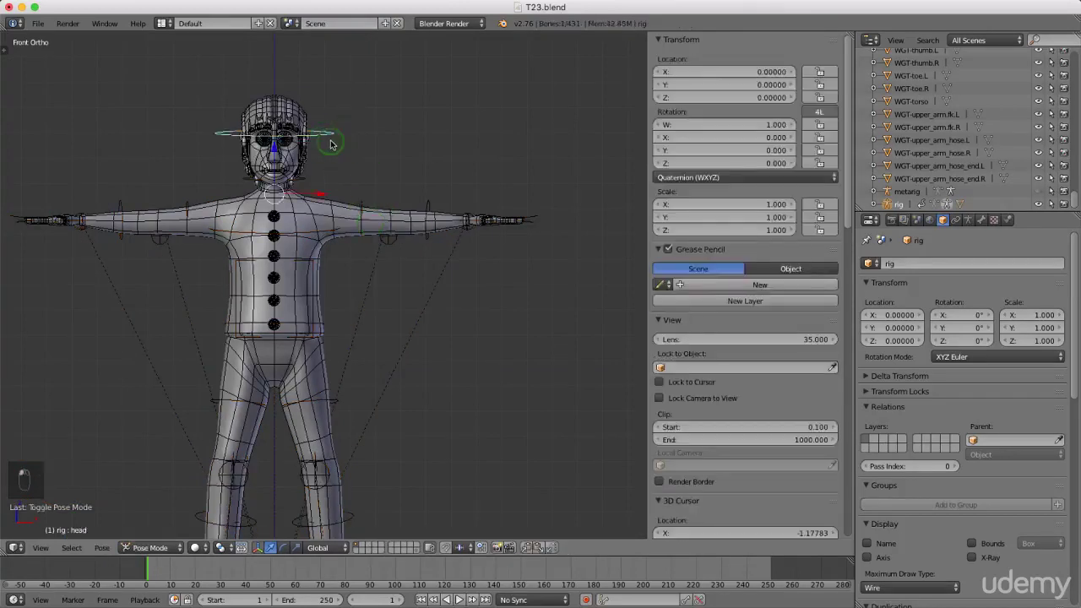
{"action": "key", "text": "r"}
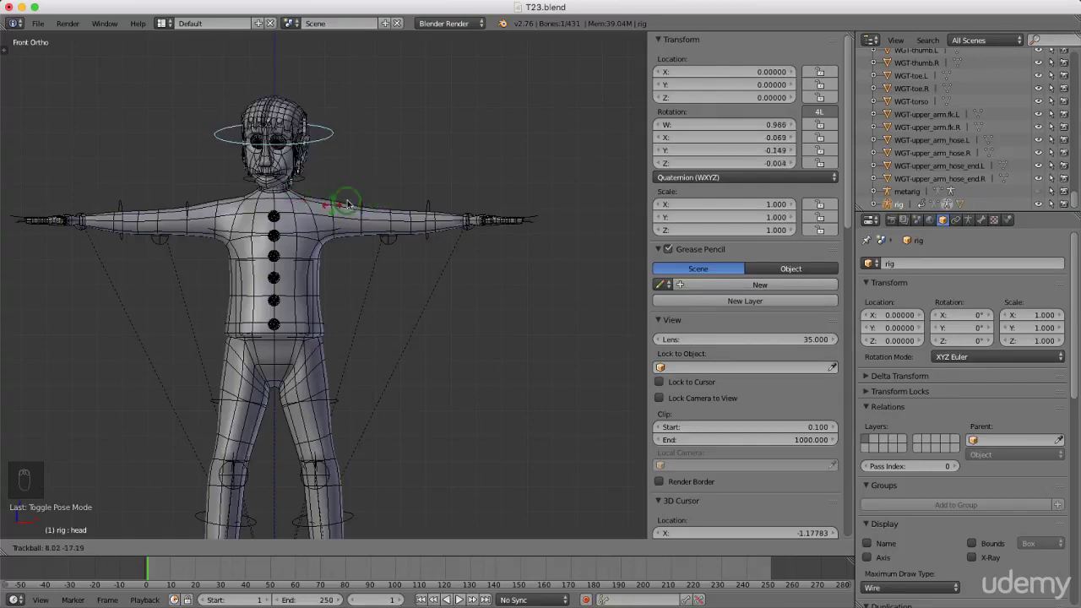
{"action": "key", "text": "Escape"}
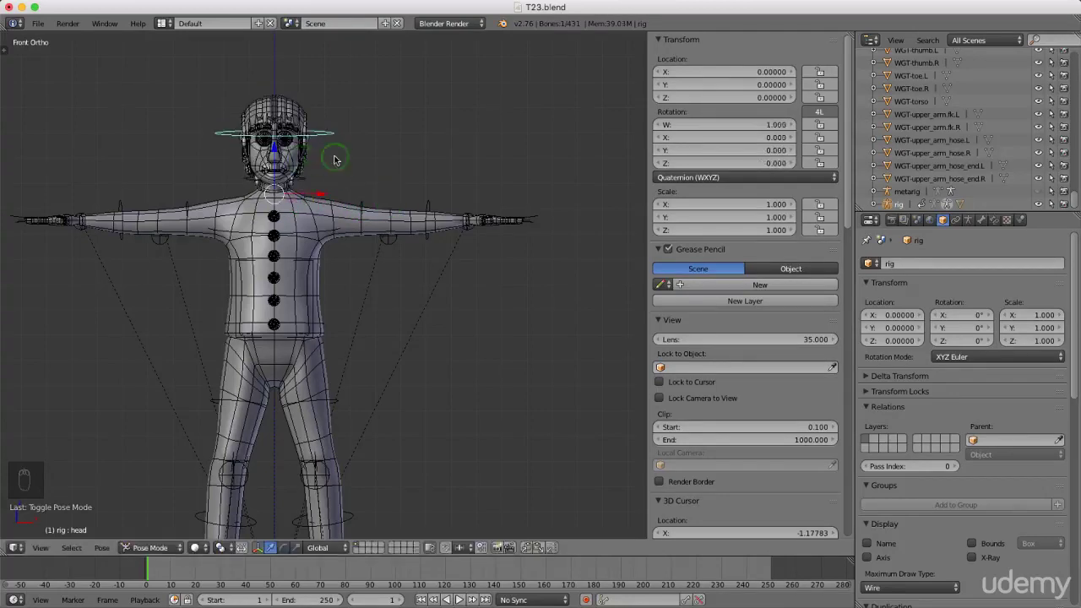
- Return the rig to Object Mode and put the character mesh (Plane) in Weight Paint mode
{"action": "scroll", "coordinate": [241, 129], "scroll_direction": "up", "scroll_amount": 2}
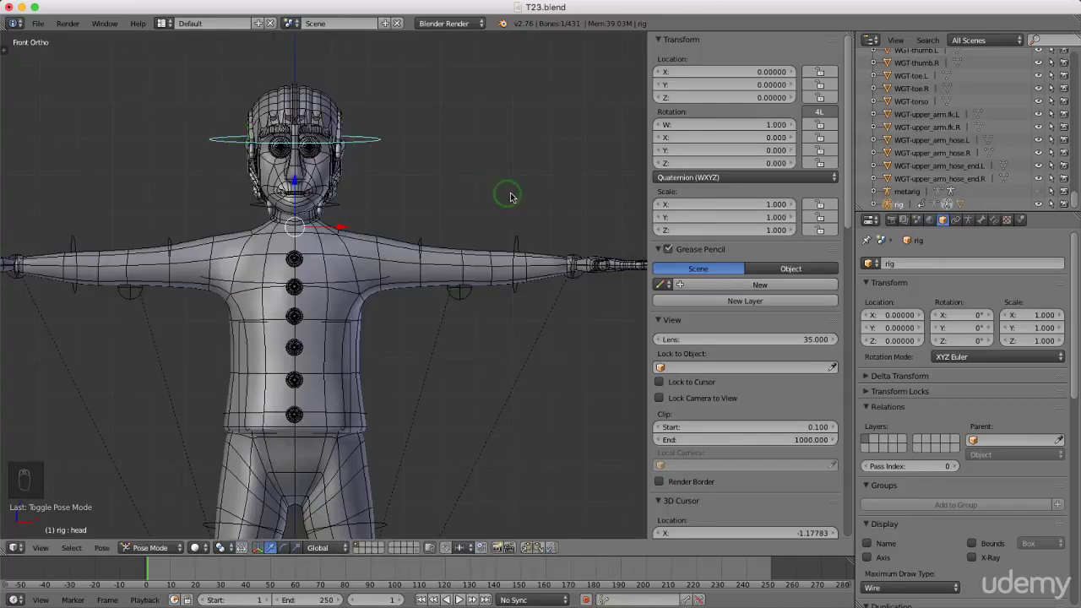
{"action": "key", "text": "n"}
{"action": "scroll", "coordinate": [435, 303], "scroll_direction": "down", "scroll_amount": 1}
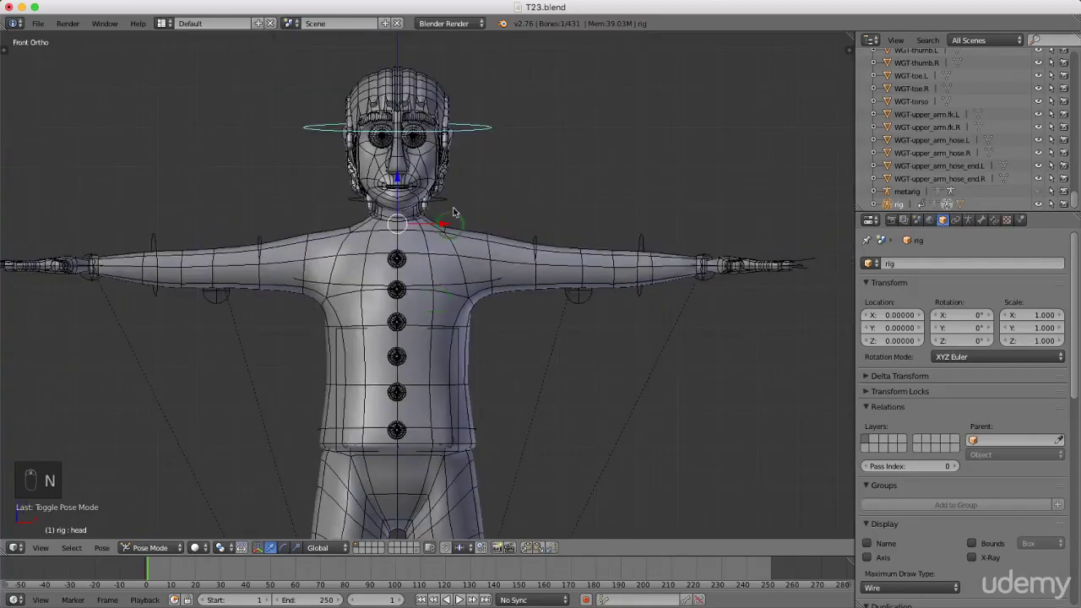
{"action": "scroll", "coordinate": [435, 82], "scroll_direction": "up", "scroll_amount": 2}
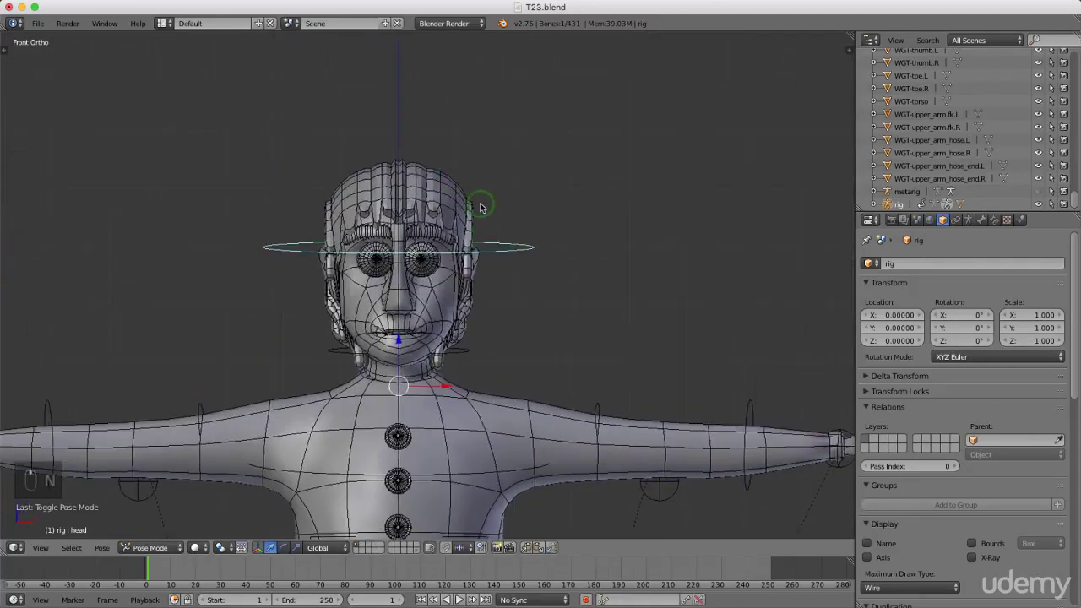
{"action": "key", "text": "ctrl+Tab"}
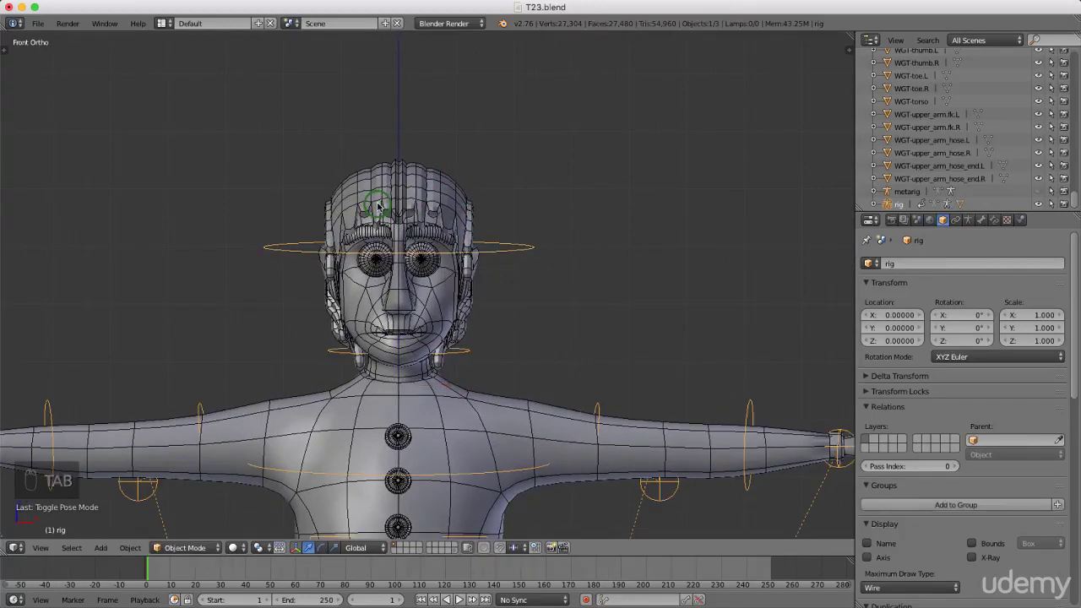
{"action": "right_click", "coordinate": [437, 307]}
{"action": "key", "text": "ctrl+Tab"}
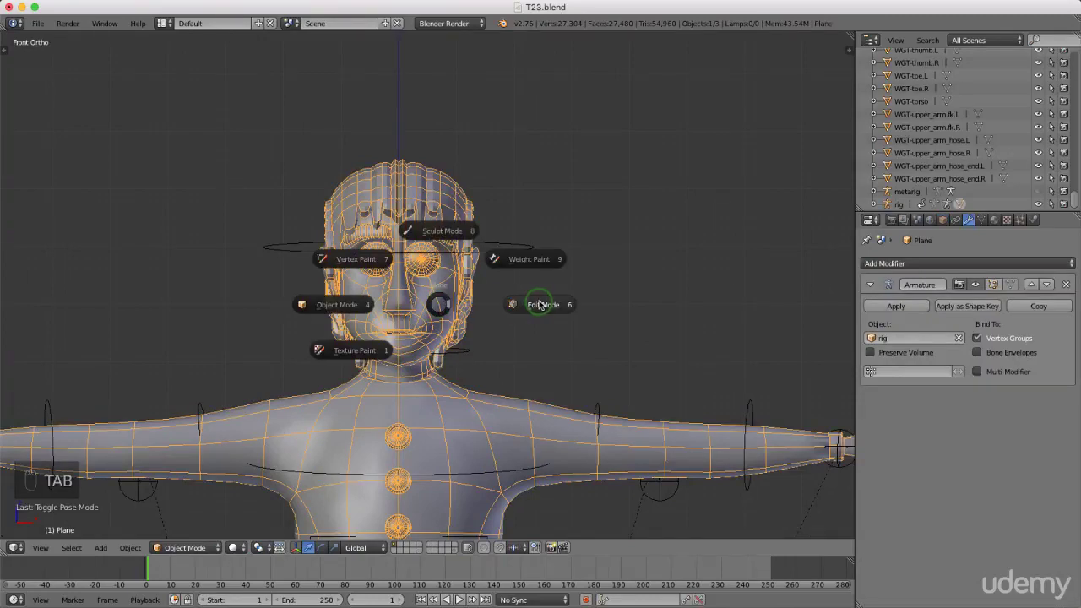
{"action": "left_click", "coordinate": [524, 257]}
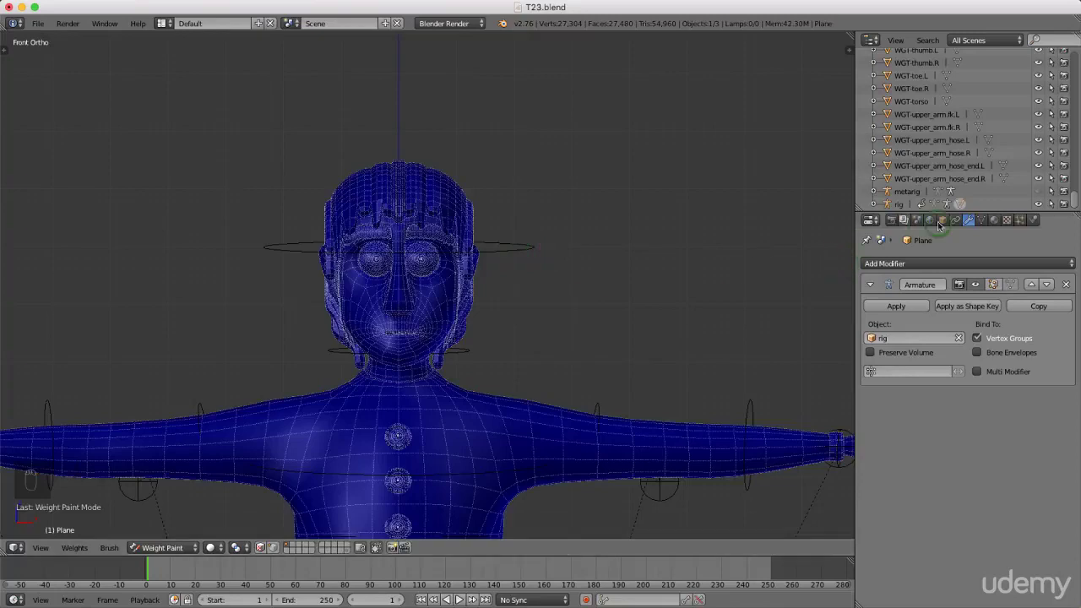
- Make DEF-head the active vertex group of the mesh and inspect its weights around the head
{"action": "left_click", "coordinate": [980, 221]}
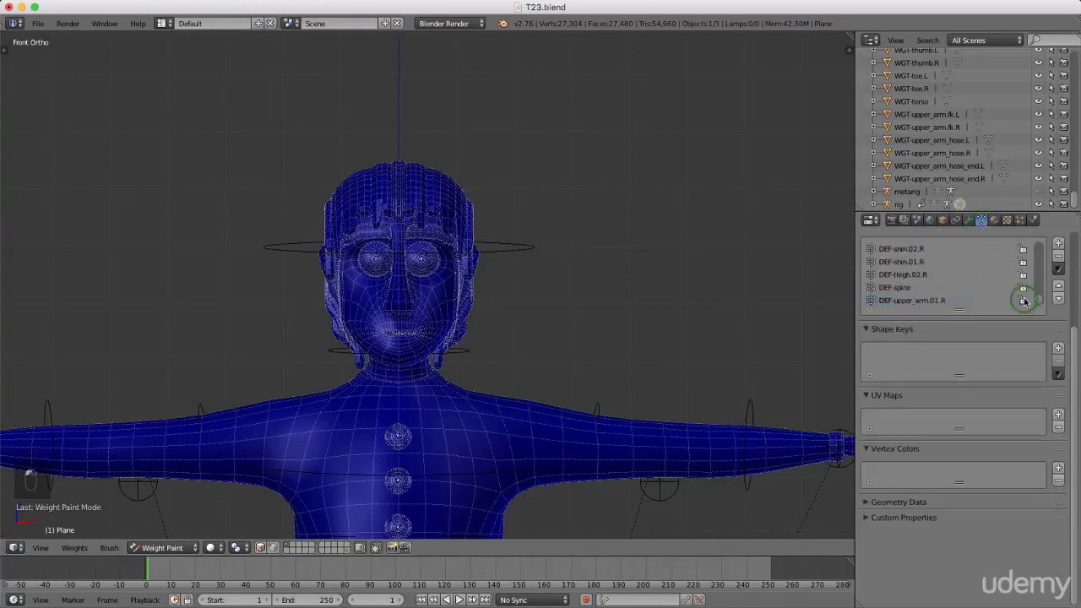
{"action": "left_click_drag", "start_coordinate": [1035, 300], "coordinate": [1028, 238]}
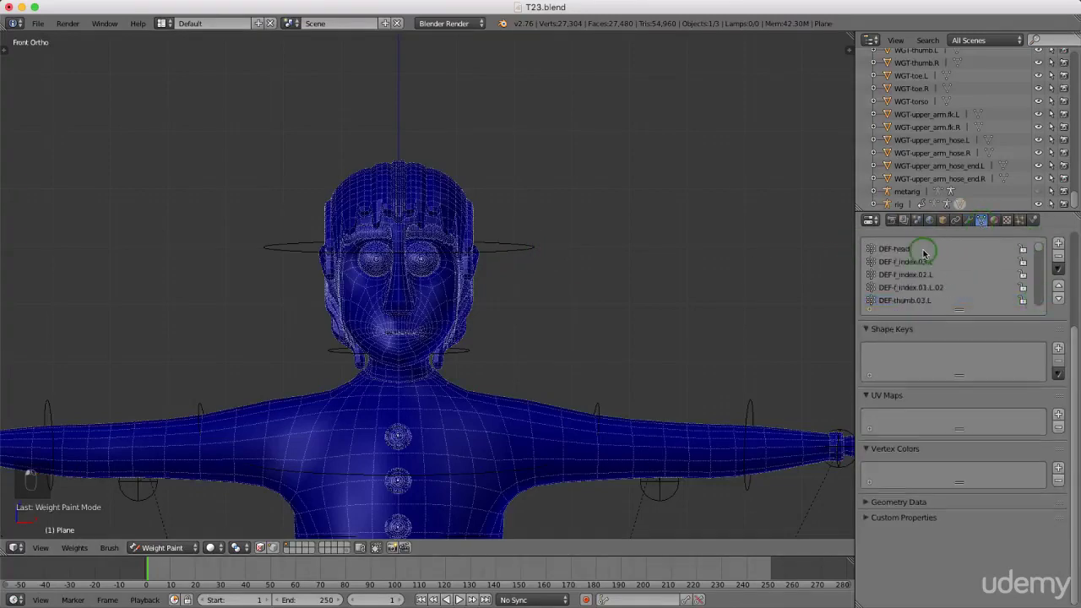
{"action": "left_click", "coordinate": [911, 250]}
{"action": "left_click", "coordinate": [417, 198]}
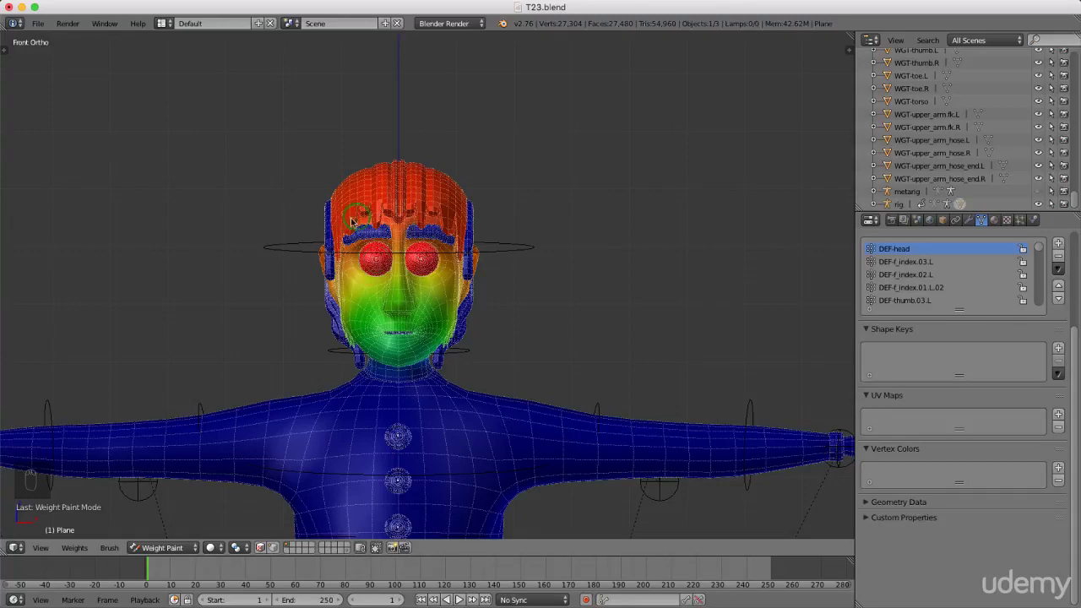
{"action": "mouse_move", "coordinate": [480, 266]}
{"action": "middle_mouse_down"}
{"action": "mouse_move", "coordinate": [637, 268]}
{"action": "mouse_move", "coordinate": [578, 286]}
{"action": "mouse_move", "coordinate": [484, 278]}
{"action": "middle_mouse_up"}
{"action": "key", "text": "KP_1"}
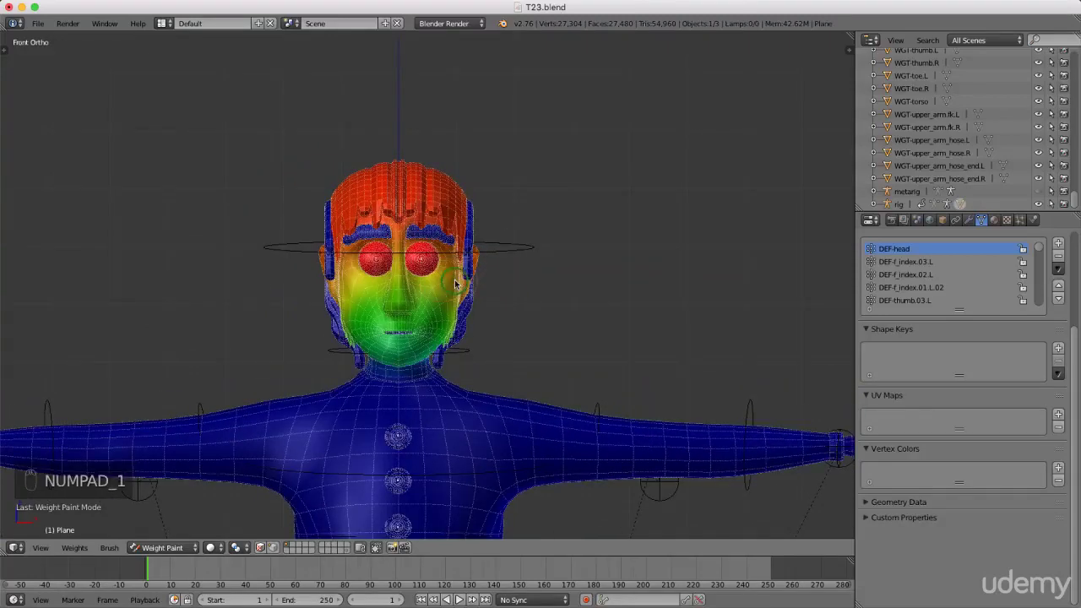
- Put the character mesh in Edit Mode with nothing selected and show it in wireframe shading
{"action": "key", "text": "Tab"}
{"action": "left_click", "coordinate": [547, 278]}
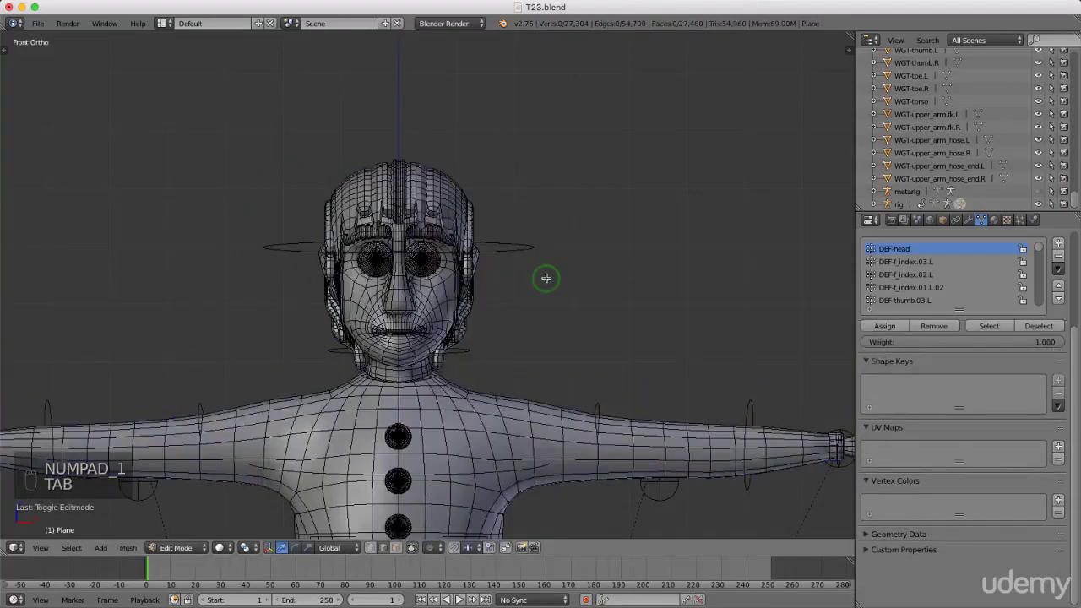
{"action": "scroll", "coordinate": [478, 268], "scroll_direction": "down", "scroll_amount": 2}
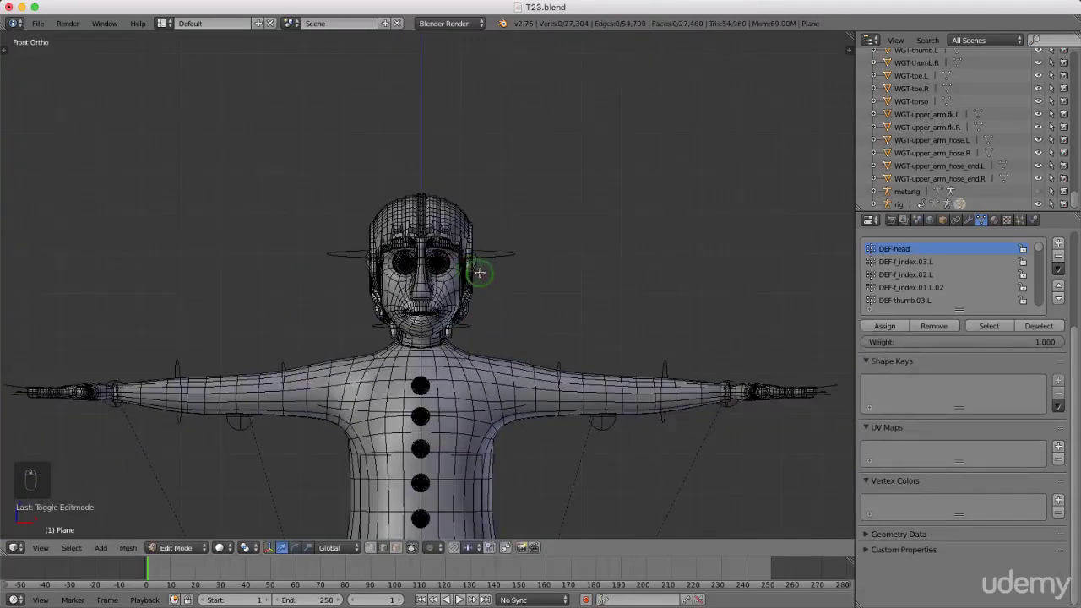
{"action": "key", "text": "a"}
{"action": "key", "text": "a"}
{"action": "scroll", "coordinate": [423, 277], "scroll_direction": "up", "scroll_amount": 2}
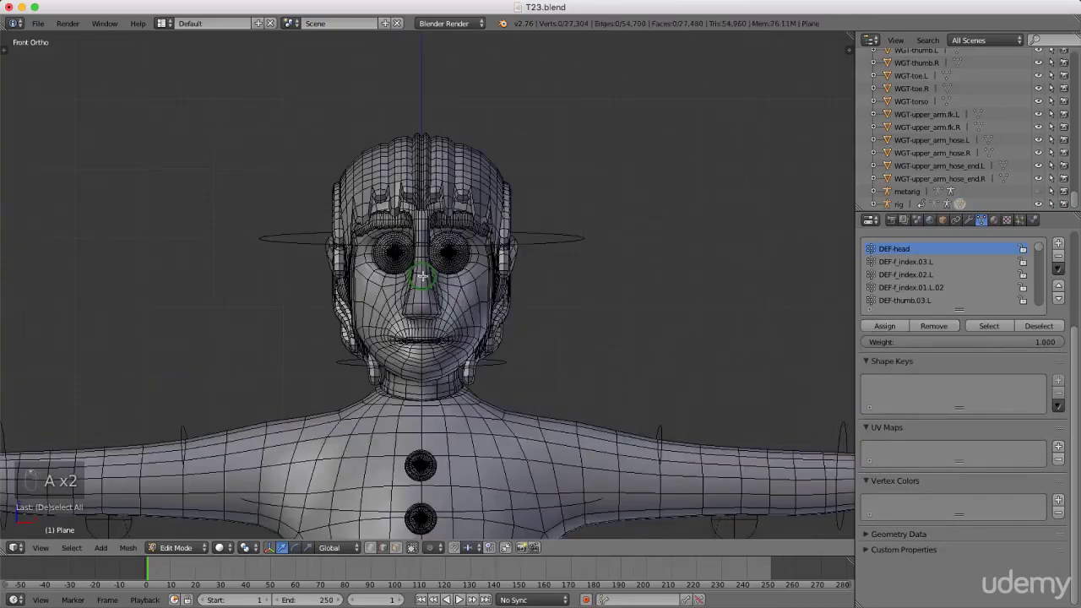
{"action": "key", "text": "z"}
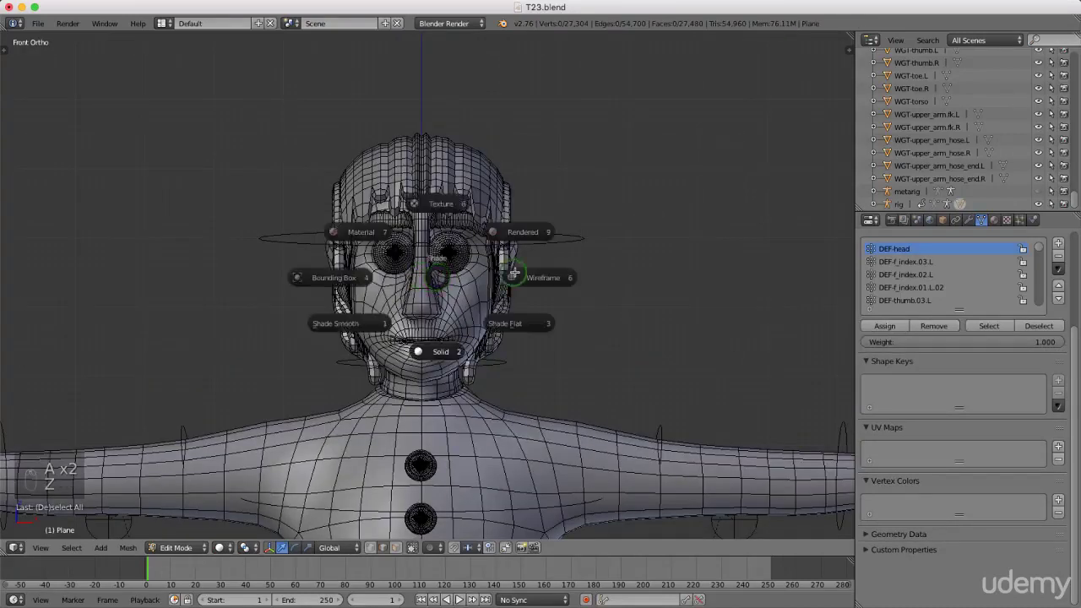
{"action": "left_click", "coordinate": [545, 275]}
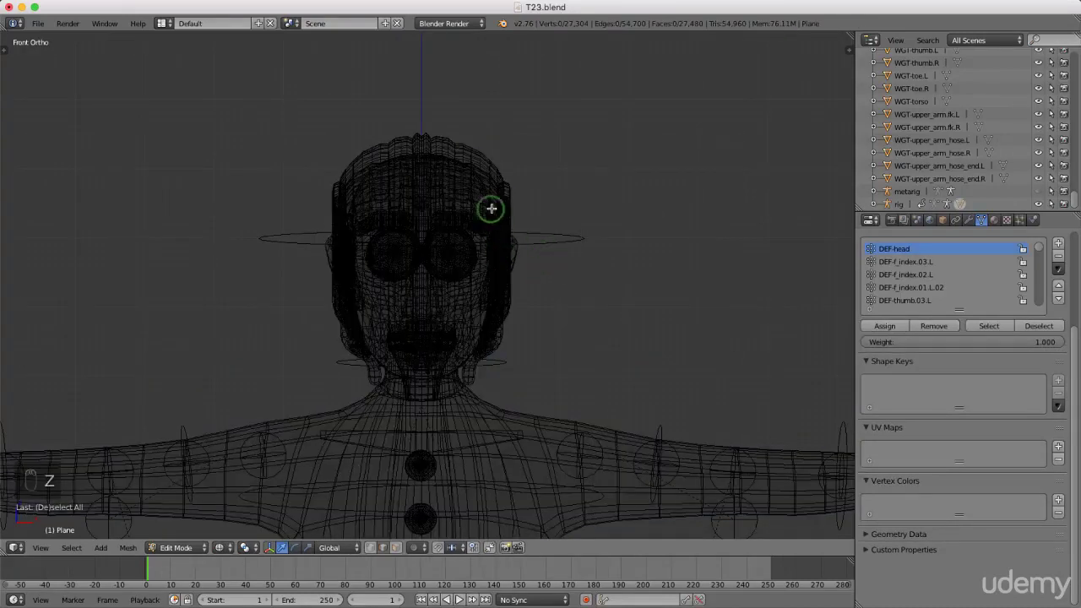
- Circle-select the head geometry through the mesh, from the hair down to about mouth level
{"action": "key", "text": "ctrl+Tab"}
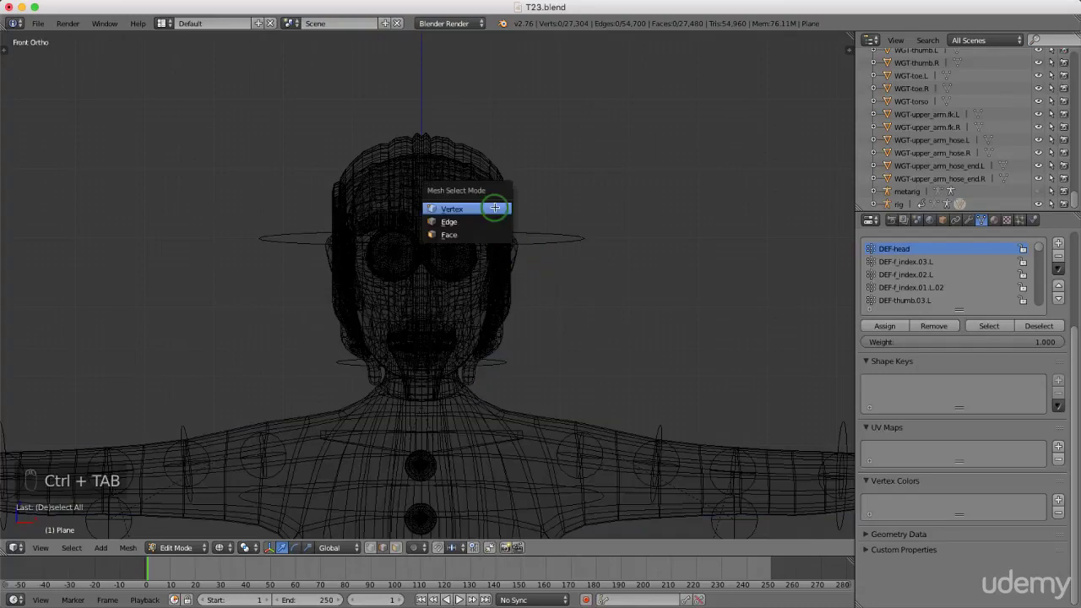
{"action": "left_click", "coordinate": [469, 220]}
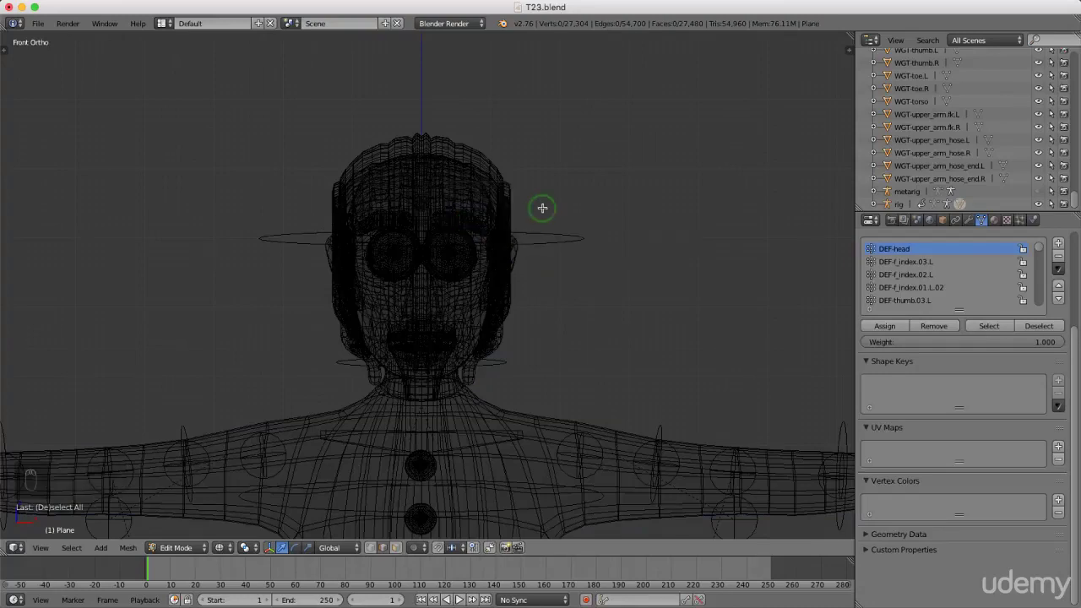
{"action": "key", "text": "c"}
{"action": "scroll", "coordinate": [499, 203], "scroll_direction": "down", "scroll_amount": 5}
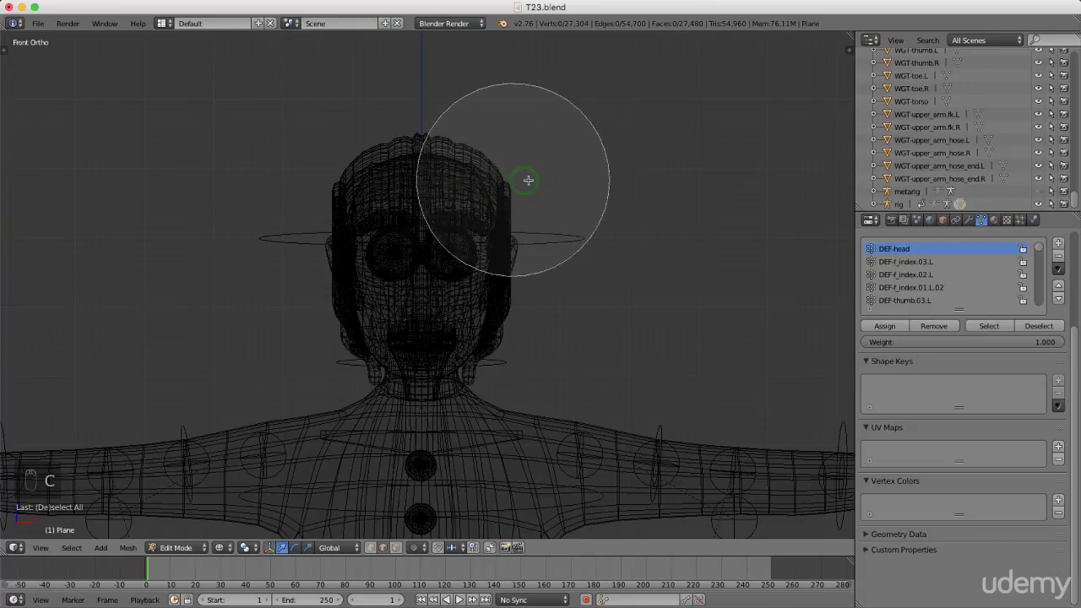
{"action": "mouse_move", "coordinate": [528, 180]}
{"action": "left_mouse_down"}
{"action": "mouse_move", "coordinate": [353, 192]}
{"action": "mouse_move", "coordinate": [511, 187]}
{"action": "mouse_move", "coordinate": [536, 194]}
{"action": "mouse_move", "coordinate": [535, 209]}
{"action": "mouse_move", "coordinate": [367, 218]}
{"action": "mouse_move", "coordinate": [335, 231]}
{"action": "mouse_move", "coordinate": [504, 242]}
{"action": "left_mouse_up"}
{"action": "left_click_drag", "start_coordinate": [490, 246], "coordinate": [354, 249]}
{"action": "right_click", "coordinate": [355, 249]}
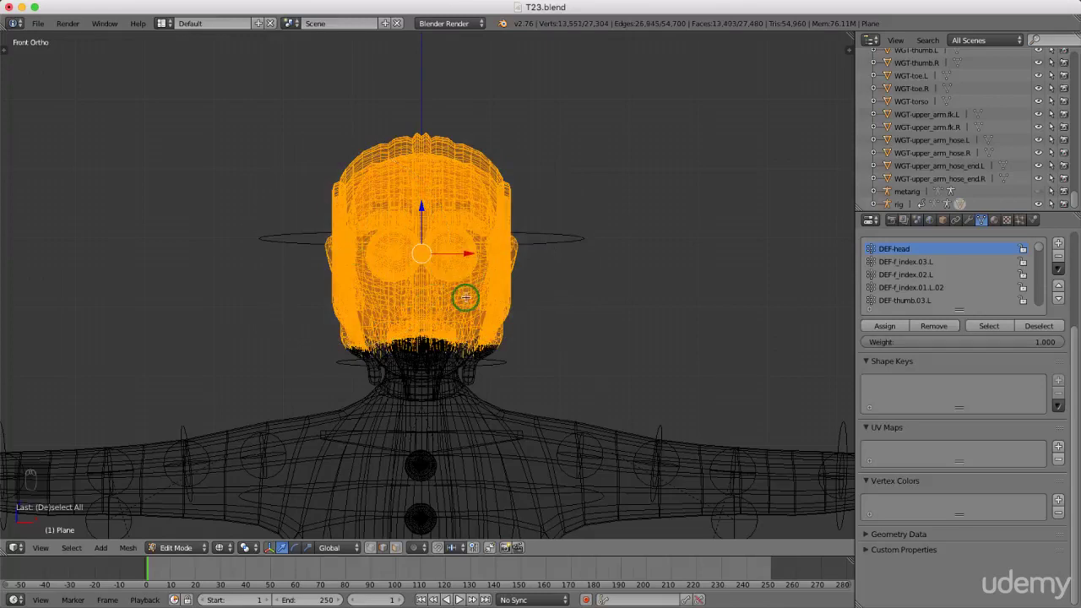
- Switch back to solid shading and add the linked hair strands beside the neck to the selection
{"action": "key", "text": "z"}
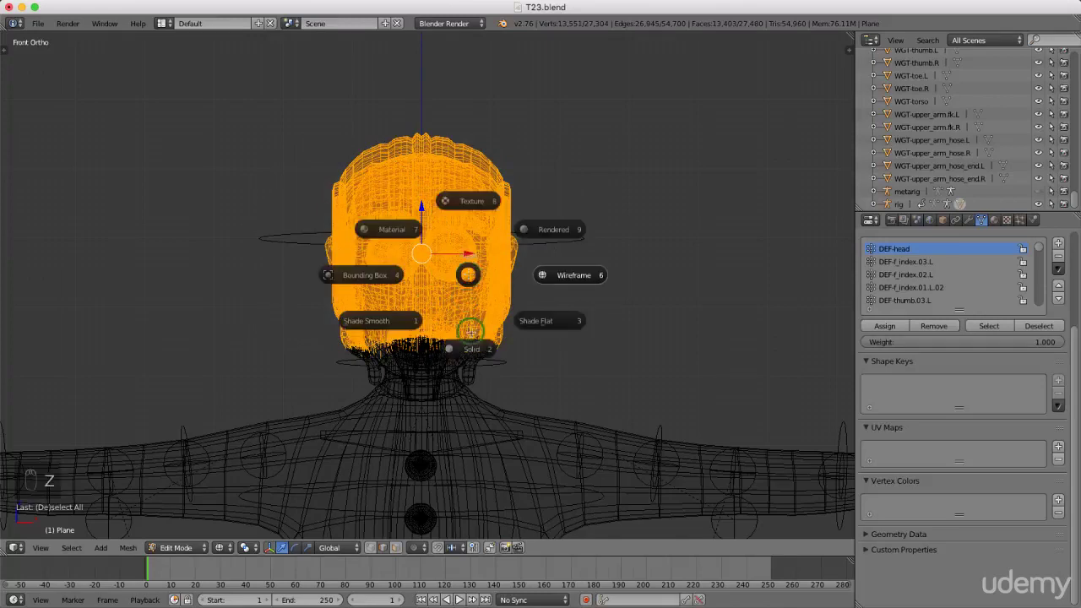
{"action": "left_click", "coordinate": [471, 333]}
{"action": "mouse_move", "coordinate": [471, 337]}
{"action": "middle_mouse_down"}
{"action": "mouse_move", "coordinate": [465, 360]}
{"action": "mouse_move", "coordinate": [490, 358]}
{"action": "middle_mouse_up"}
{"action": "scroll", "coordinate": [304, 342], "scroll_direction": "up", "scroll_amount": 5}
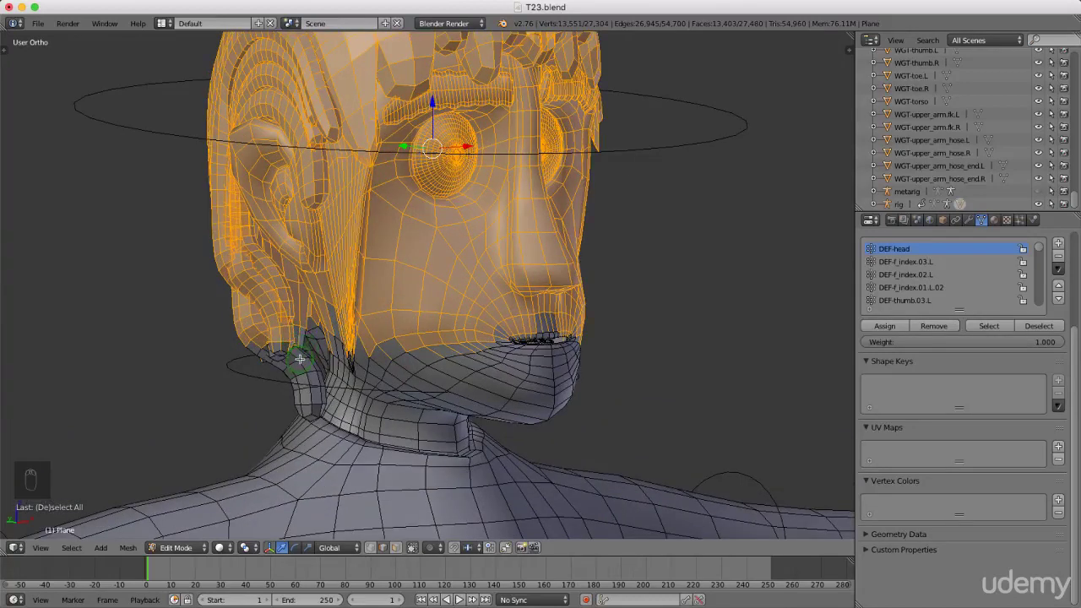
{"action": "key", "text": "l"}
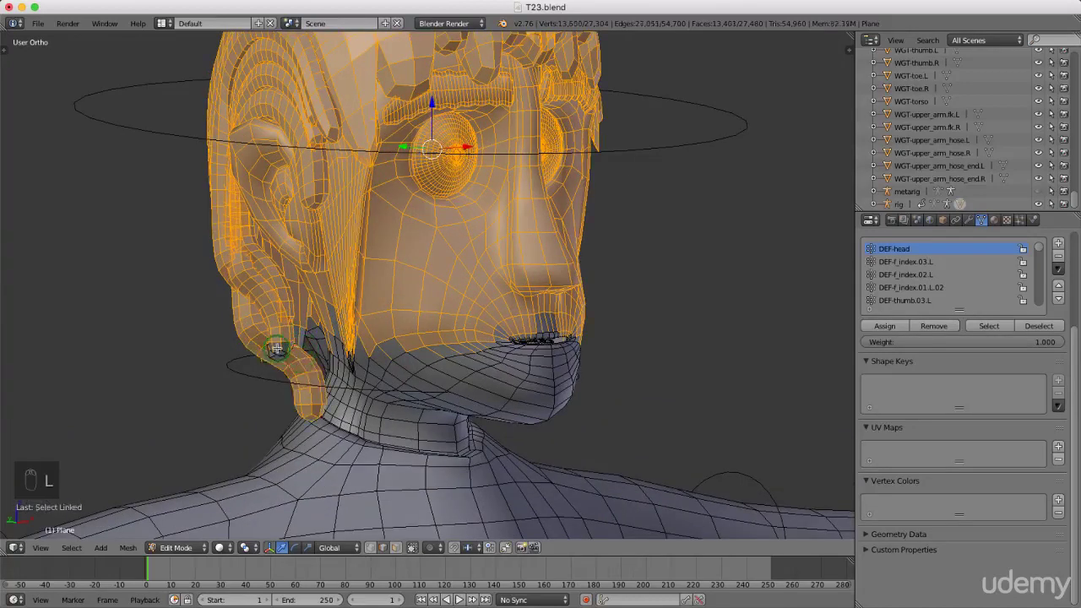
{"action": "key", "text": "l"}
{"action": "key", "text": "l"}
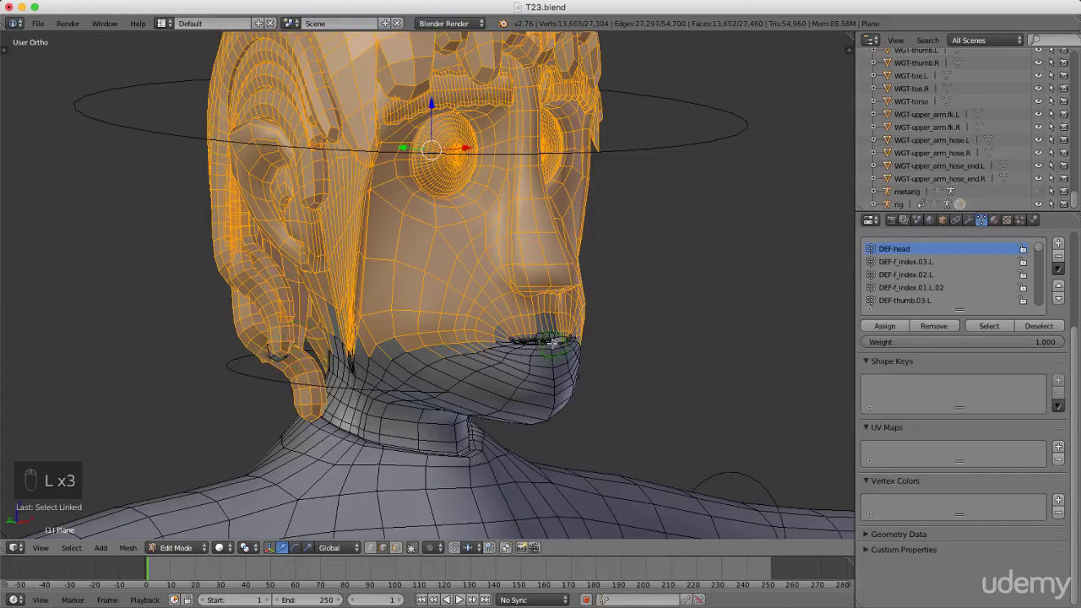
- Add the linked teeth visible through the mouth opening to the selection
{"action": "scroll", "coordinate": [554, 345], "scroll_direction": "up", "scroll_amount": 6}
{"action": "key", "text": "l"}
{"action": "key", "text": "l"}
{"action": "key", "text": "l"}
{"action": "scroll", "coordinate": [494, 318], "scroll_direction": "down", "scroll_amount": 10}
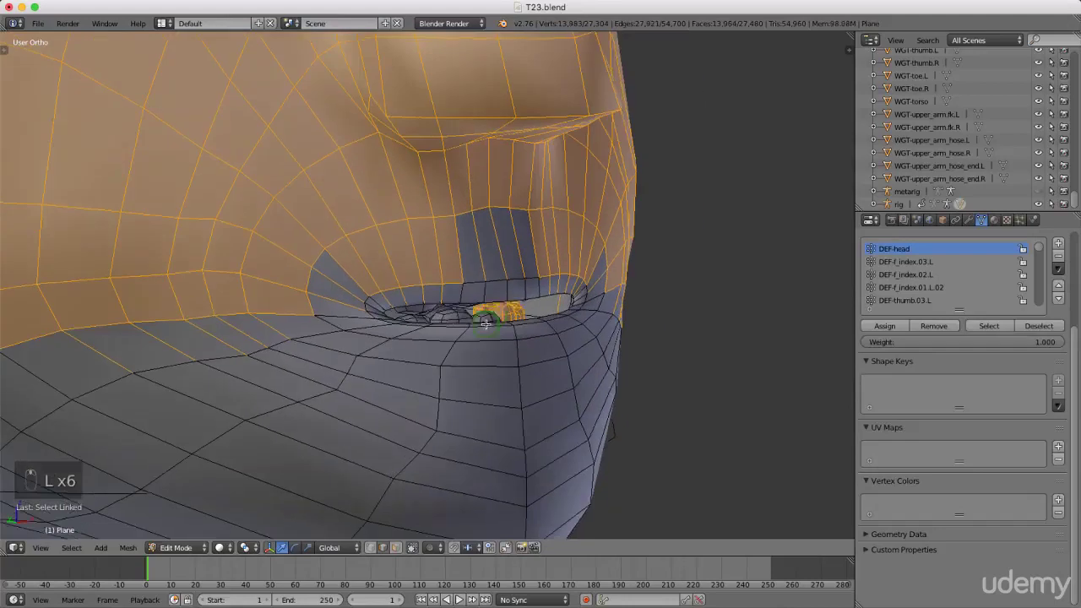
- Circle-select the remaining teeth and mouth geometry through the mesh in wireframe shading, and return to solid shading
{"action": "scroll", "coordinate": [486, 321], "scroll_direction": "up", "scroll_amount": 6}
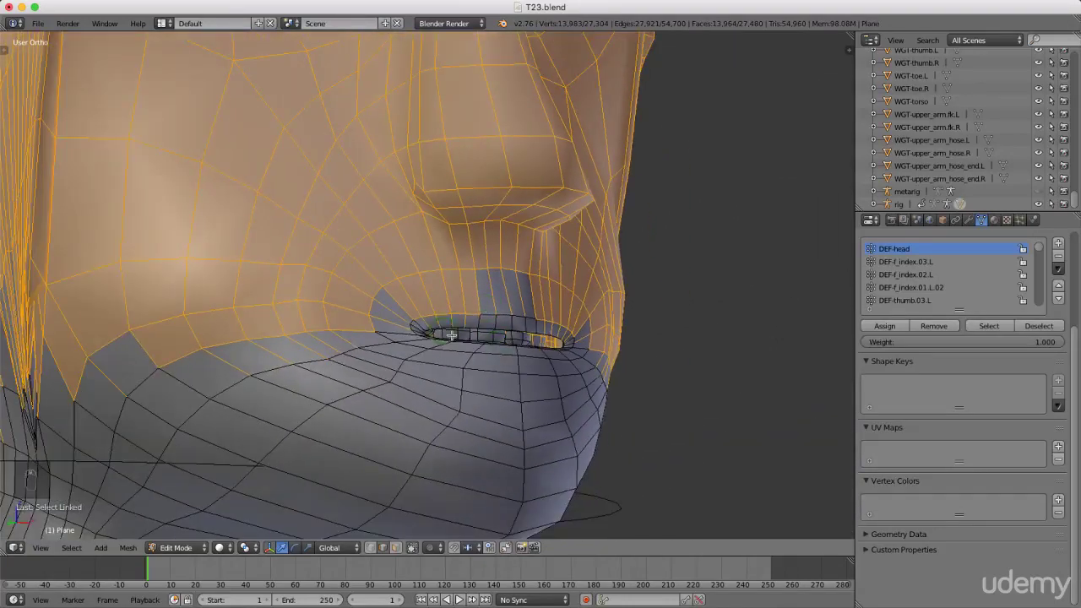
{"action": "key", "text": "z"}
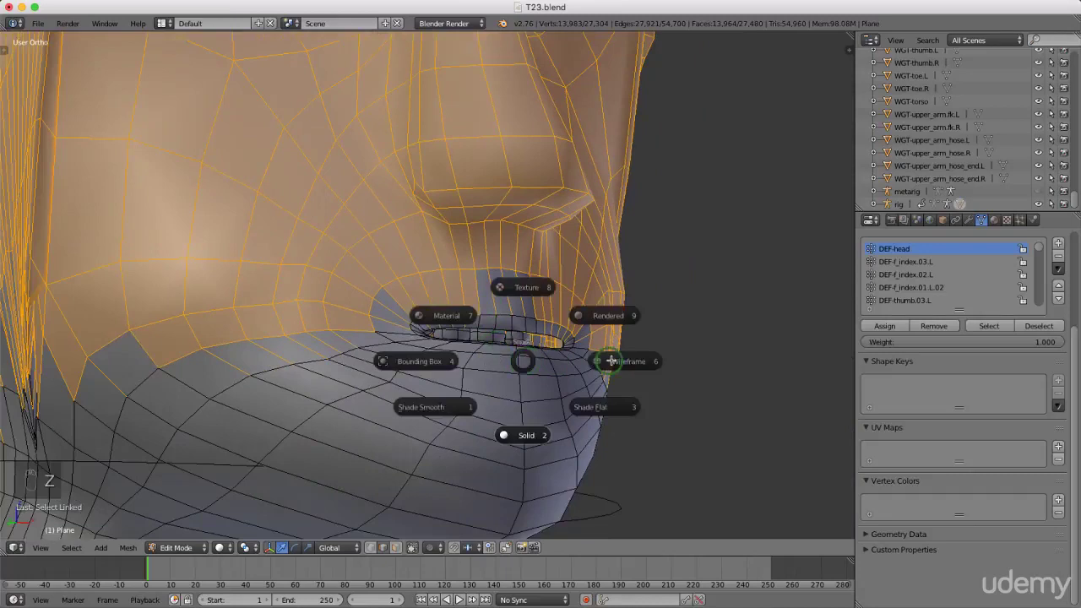
{"action": "left_click", "coordinate": [621, 362]}
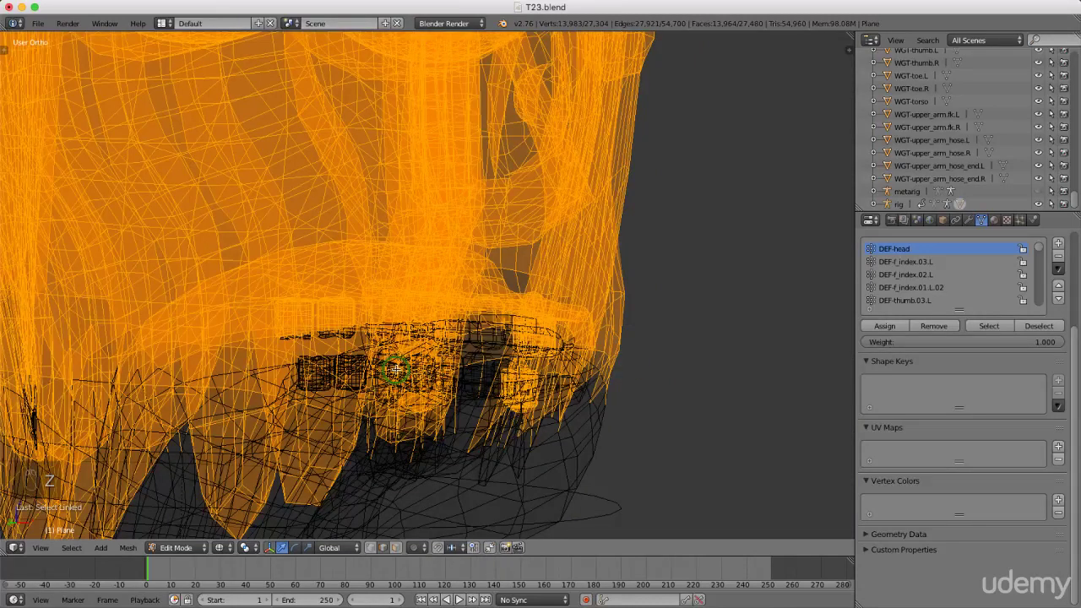
{"action": "key", "text": "c"}
{"action": "left_click", "coordinate": [366, 343]}
{"action": "mouse_move", "coordinate": [365, 343]}
{"action": "left_mouse_down"}
{"action": "mouse_move", "coordinate": [595, 319]}
{"action": "mouse_move", "coordinate": [355, 291]}
{"action": "mouse_move", "coordinate": [269, 316]}
{"action": "mouse_move", "coordinate": [224, 309]}
{"action": "mouse_move", "coordinate": [327, 302]}
{"action": "left_mouse_up"}
{"action": "scroll", "coordinate": [448, 321], "scroll_direction": "down", "scroll_amount": 2}
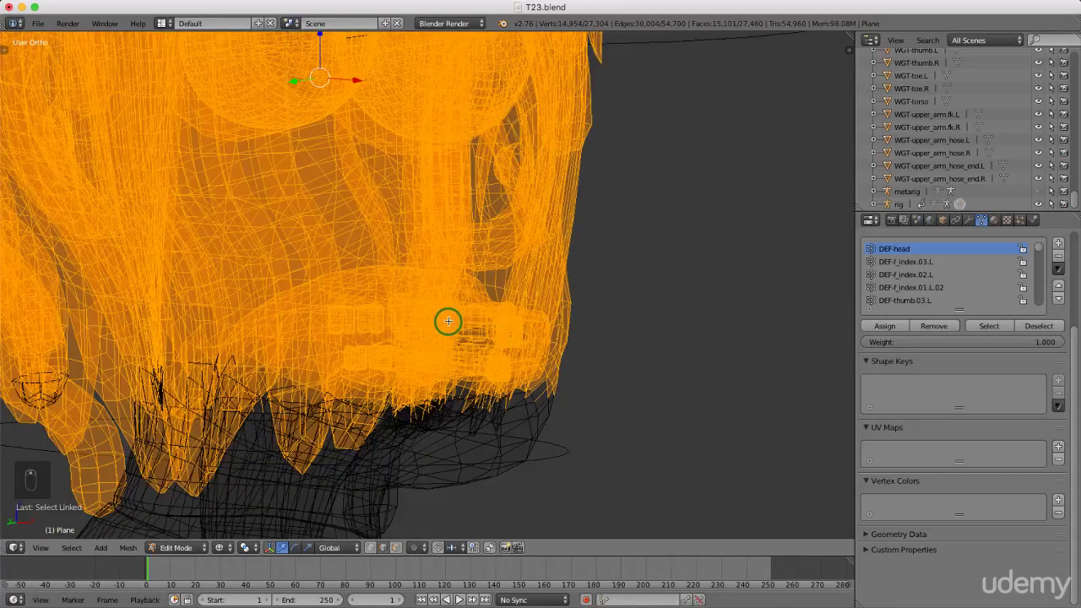
{"action": "key", "text": "z"}
{"action": "left_click", "coordinate": [458, 392]}
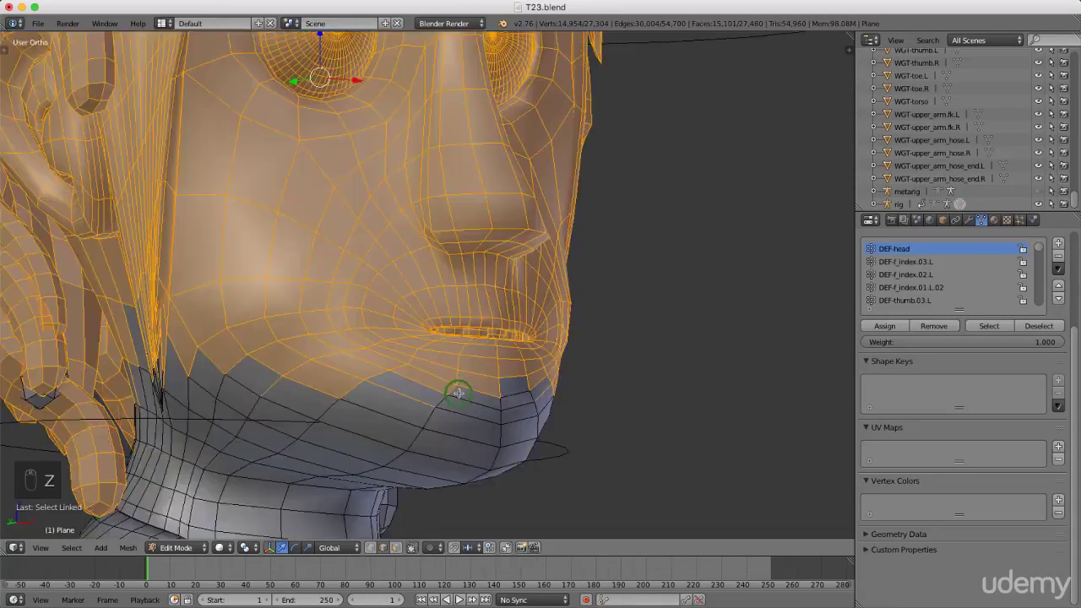
- Add the linked hair strands on the opposite side of the neck to the selection
{"action": "scroll", "coordinate": [459, 380], "scroll_direction": "down", "scroll_amount": 5}
{"action": "middle_click_drag", "start_coordinate": [452, 385], "coordinate": [394, 387]}
{"action": "scroll", "coordinate": [395, 386], "scroll_direction": "up", "scroll_amount": 2}
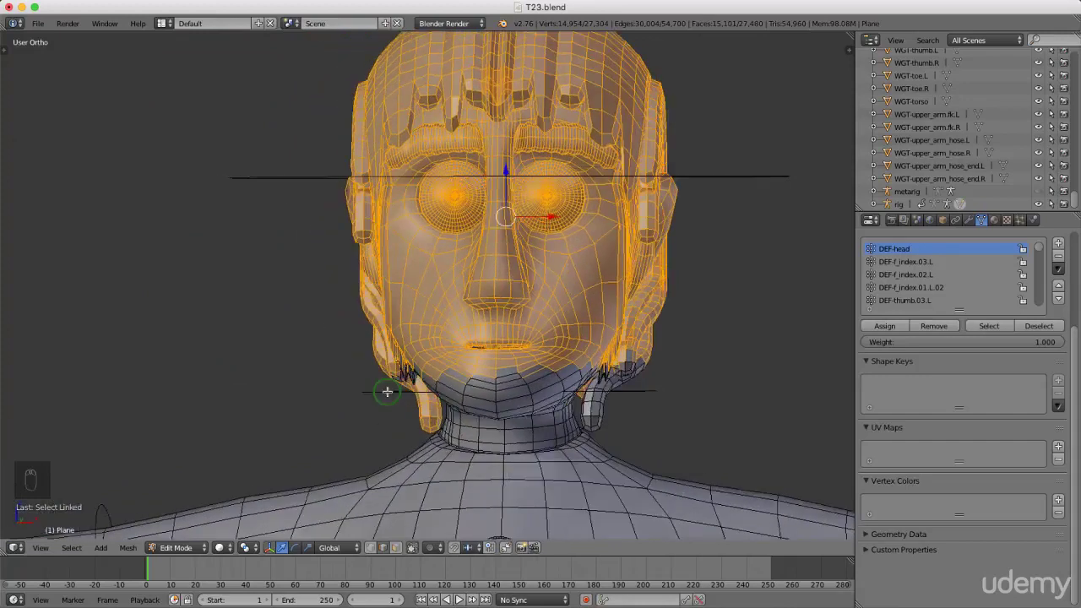
{"action": "middle_click_drag", "start_coordinate": [772, 324], "coordinate": [654, 361]}
{"action": "scroll", "coordinate": [654, 361], "scroll_direction": "up", "scroll_amount": 1}
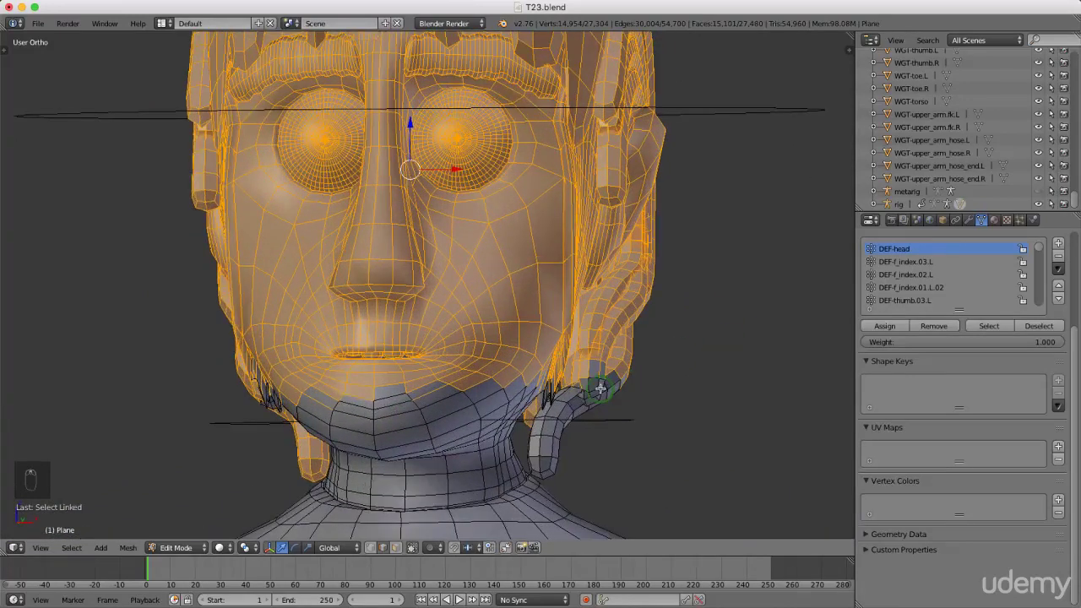
{"action": "key", "text": "l"}
{"action": "key", "text": "l"}
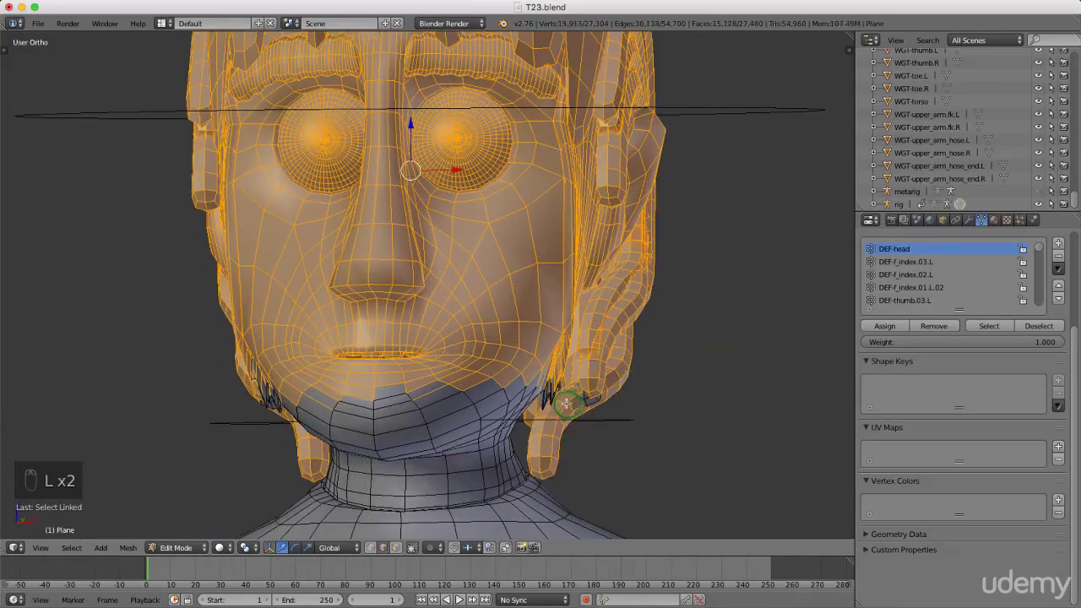
{"action": "scroll", "coordinate": [562, 398], "scroll_direction": "up", "scroll_amount": 1}
{"action": "key", "text": "l"}
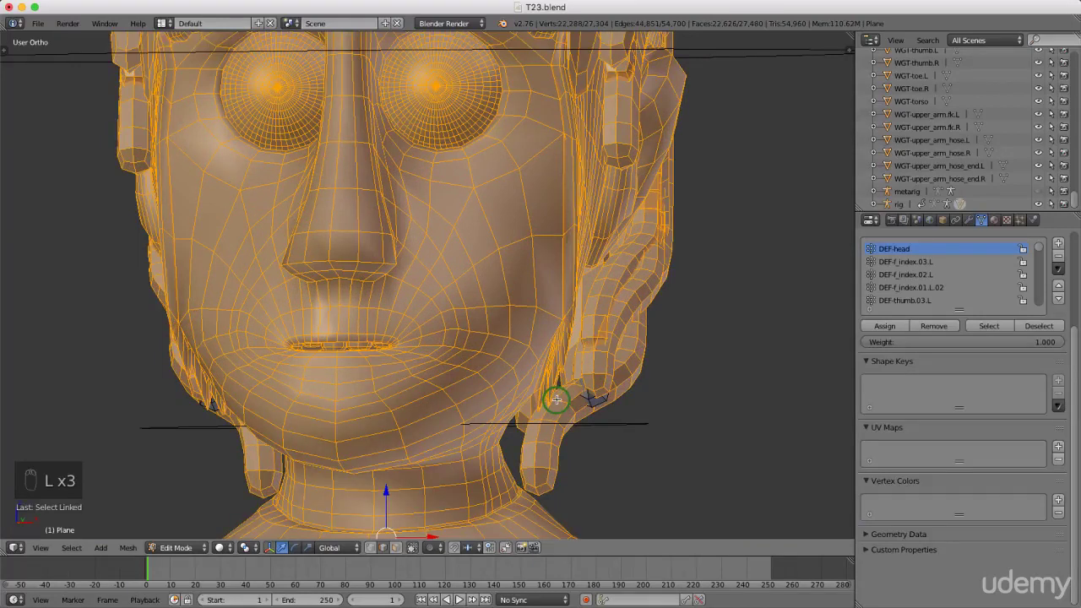
{"action": "key", "text": "ctrl+z"}
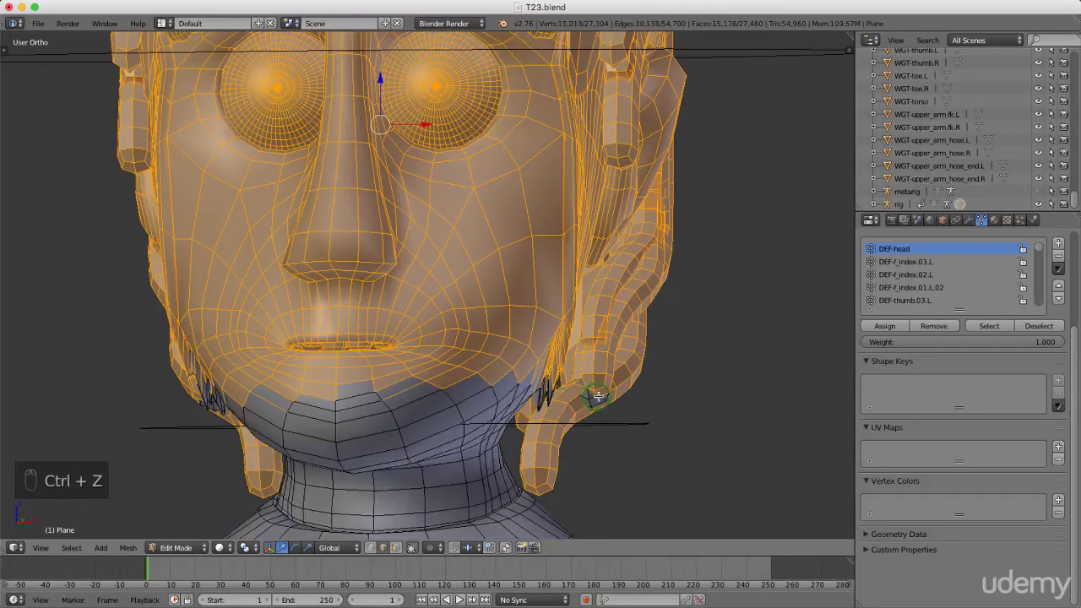
- Add the small unselected linked piece at the lower tip of the hair strand to the selection
{"action": "scroll", "coordinate": [601, 397], "scroll_direction": "up", "scroll_amount": 2}
{"action": "key", "text": "l"}
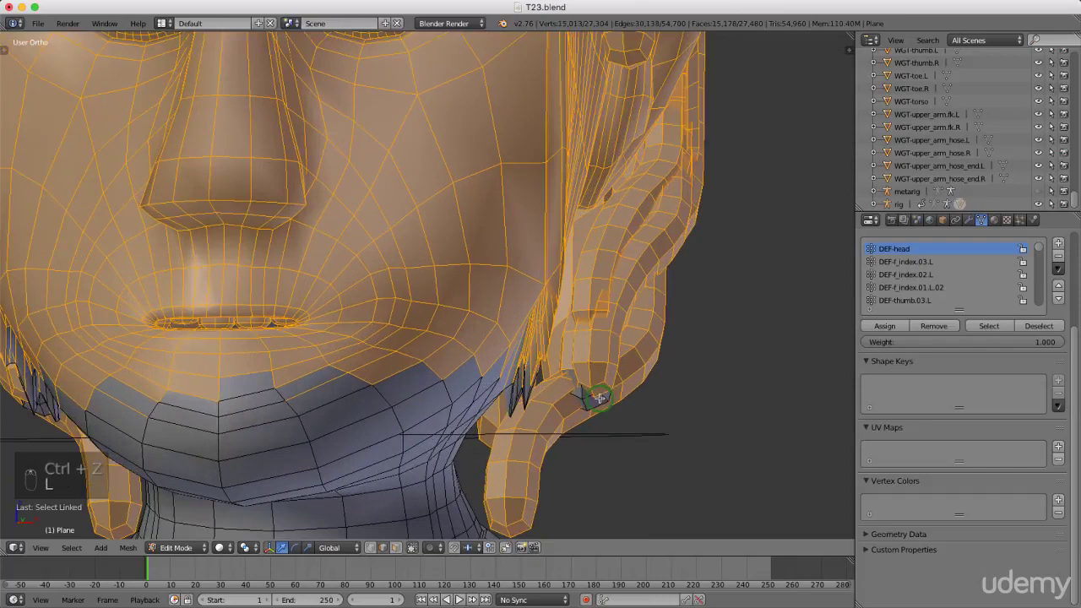
{"action": "key", "text": "l"}
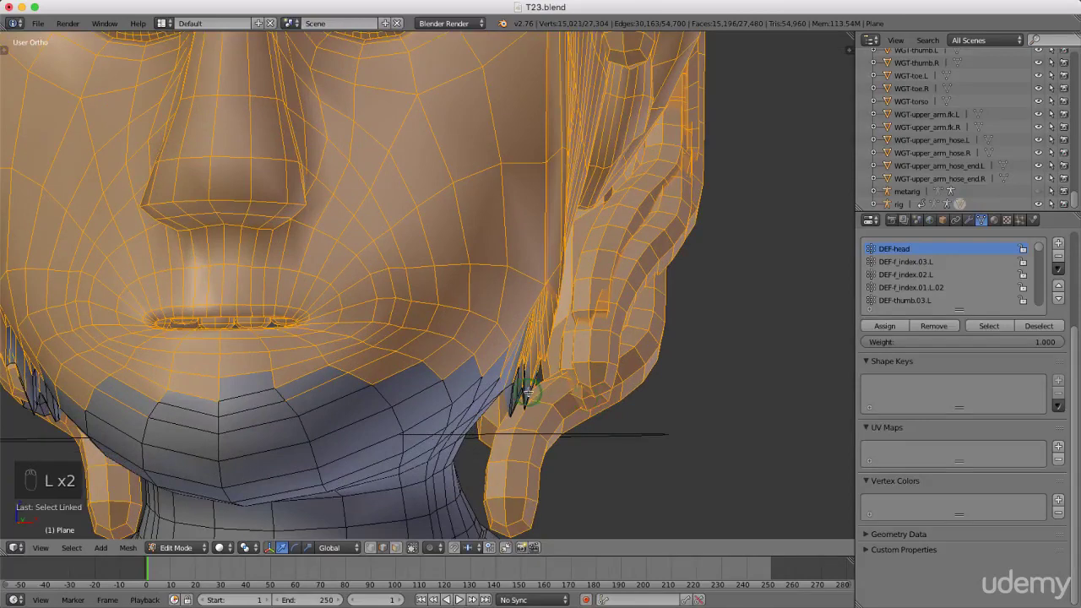
{"action": "key", "text": "l"}
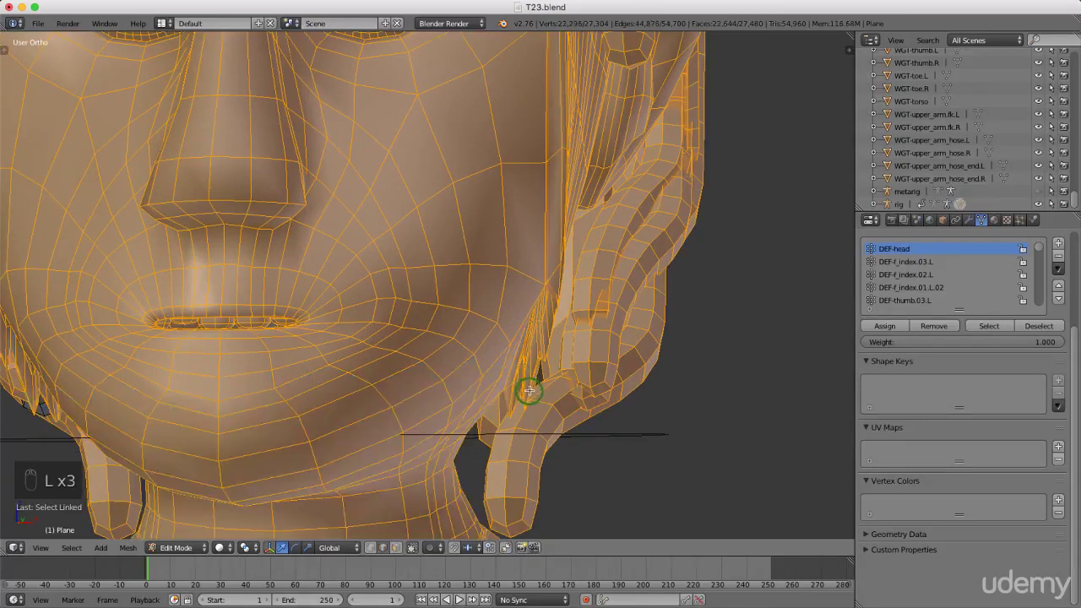
{"action": "key", "text": "ctrl+z"}
{"action": "scroll", "coordinate": [528, 390], "scroll_direction": "down", "scroll_amount": 4}
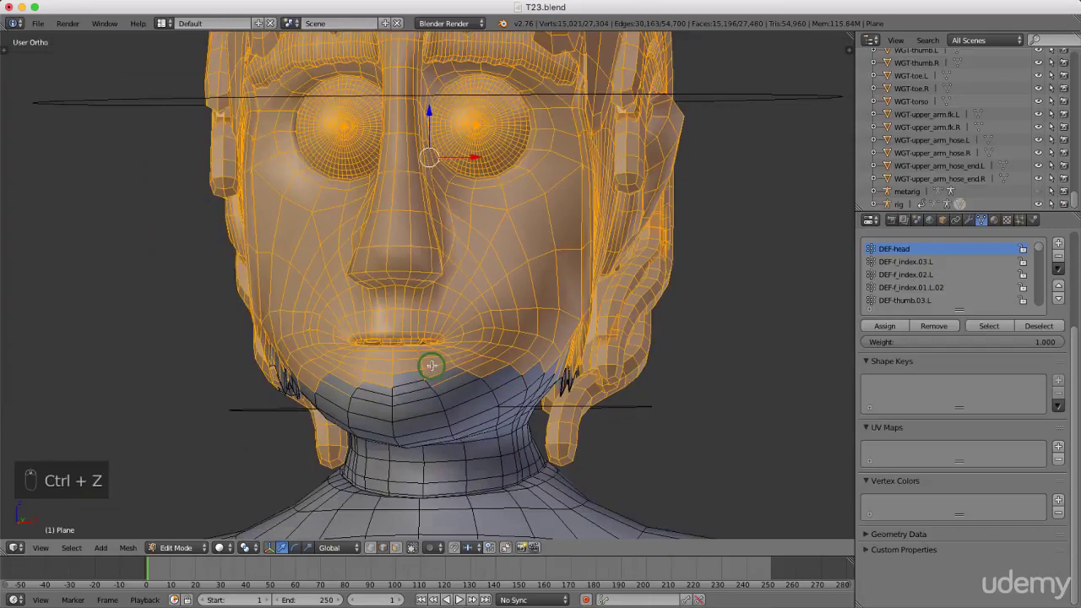
- Circle-select the jaw, chin and upper neck through the mesh from the side in wireframe shading
{"action": "scroll", "coordinate": [401, 352], "scroll_direction": "up", "scroll_amount": 4}
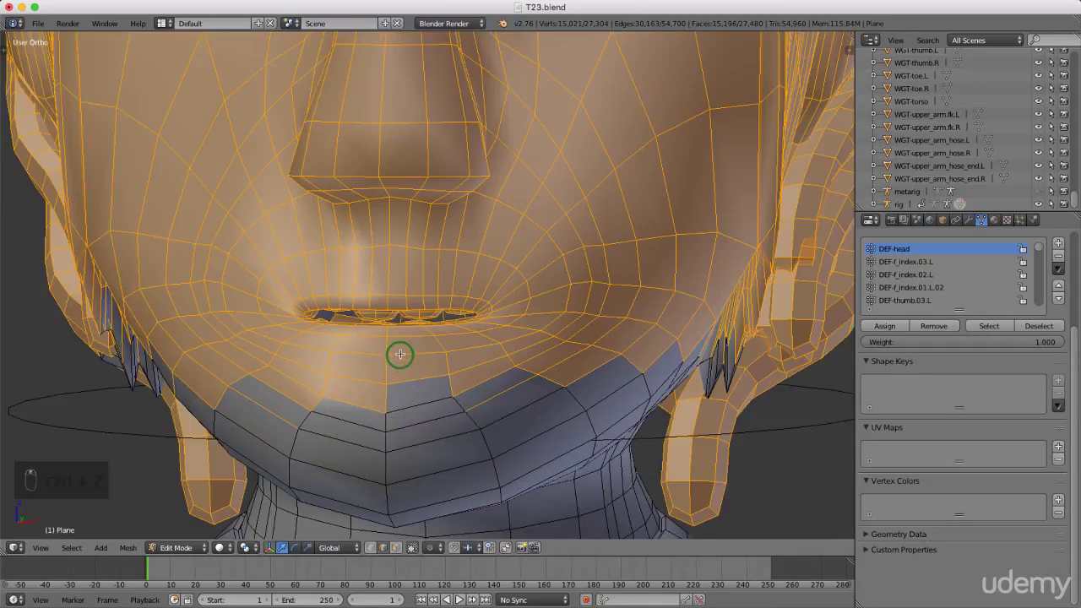
{"action": "middle_click_drag", "start_coordinate": [394, 352], "coordinate": [543, 336]}
{"action": "scroll", "coordinate": [424, 355], "scroll_direction": "down", "scroll_amount": 5}
{"action": "key", "text": "z"}
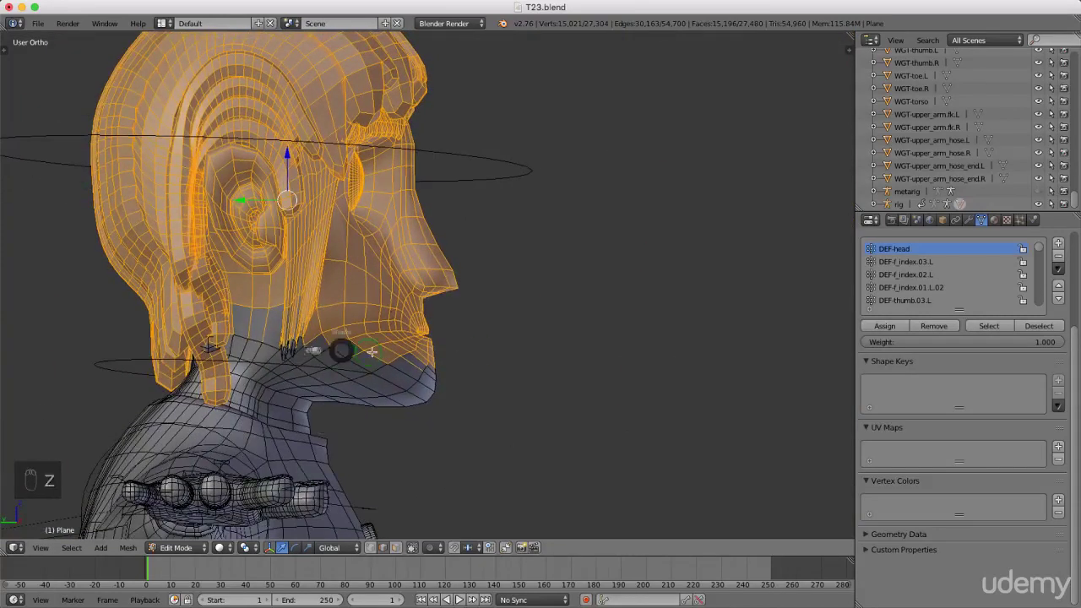
{"action": "left_click", "coordinate": [424, 343]}
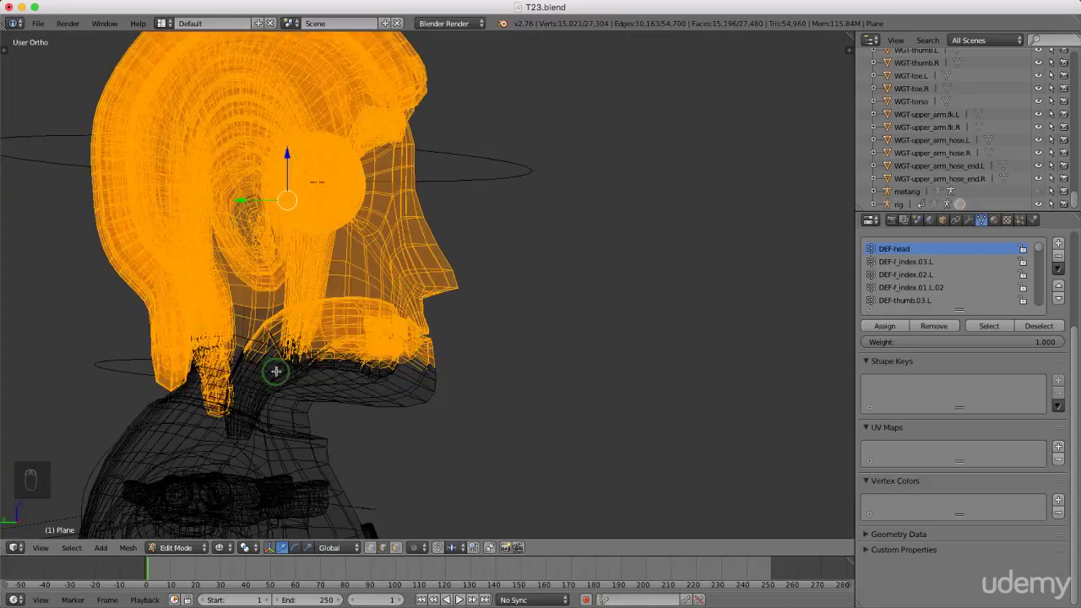
{"action": "key", "text": "c"}
{"action": "mouse_move", "coordinate": [280, 369]}
{"action": "left_mouse_down"}
{"action": "mouse_move", "coordinate": [320, 303]}
{"action": "mouse_move", "coordinate": [409, 331]}
{"action": "mouse_move", "coordinate": [323, 210]}
{"action": "mouse_move", "coordinate": [263, 195]}
{"action": "mouse_move", "coordinate": [392, 193]}
{"action": "mouse_move", "coordinate": [403, 233]}
{"action": "mouse_move", "coordinate": [369, 263]}
{"action": "left_mouse_up"}
{"action": "scroll", "coordinate": [363, 311], "scroll_direction": "down", "scroll_amount": 4}
{"action": "right_click", "coordinate": [299, 290]}
{"action": "mouse_move", "coordinate": [298, 290]}
{"action": "left_mouse_down"}
{"action": "mouse_move", "coordinate": [231, 284]}
{"action": "mouse_move", "coordinate": [317, 317]}
{"action": "mouse_move", "coordinate": [223, 285]}
{"action": "left_mouse_up"}
{"action": "mouse_move", "coordinate": [434, 405]}
{"action": "middle_mouse_down"}
{"action": "mouse_move", "coordinate": [320, 385]}
{"action": "mouse_move", "coordinate": [321, 397]}
{"action": "middle_mouse_up"}
{"action": "scroll", "coordinate": [368, 440], "scroll_direction": "up", "scroll_amount": 4}
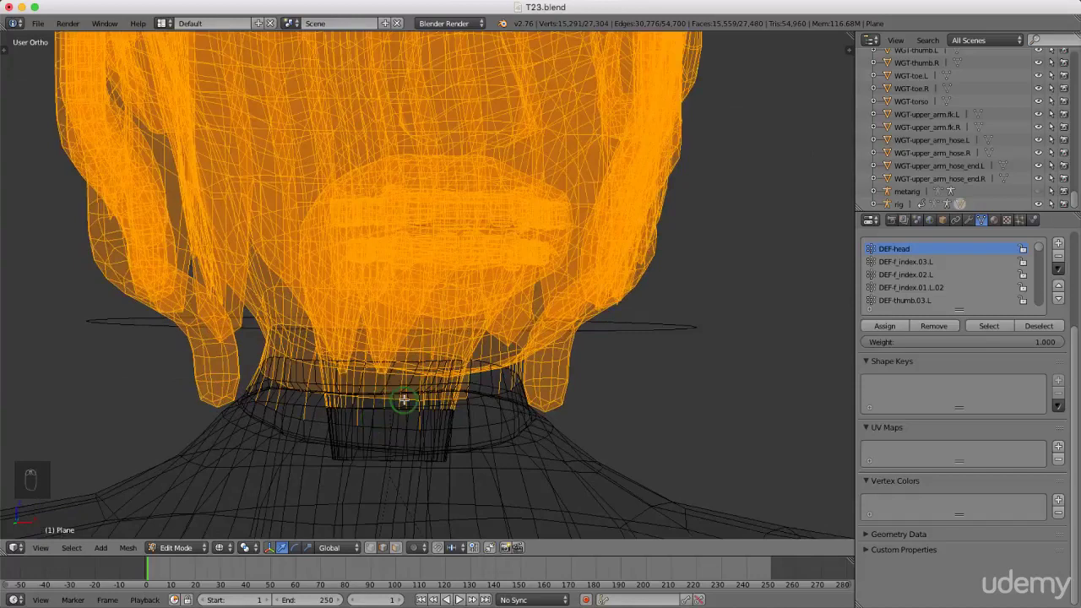
- Change the mesh select mode to Face and return to solid shading
{"action": "key", "text": "ctrl+Tab"}
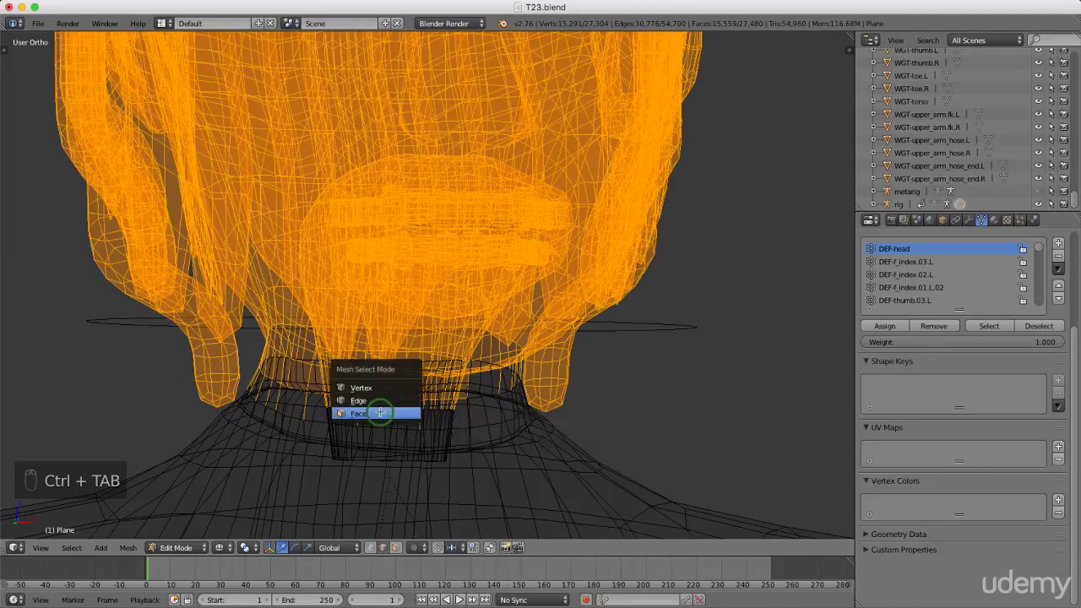
{"action": "left_click", "coordinate": [380, 412]}
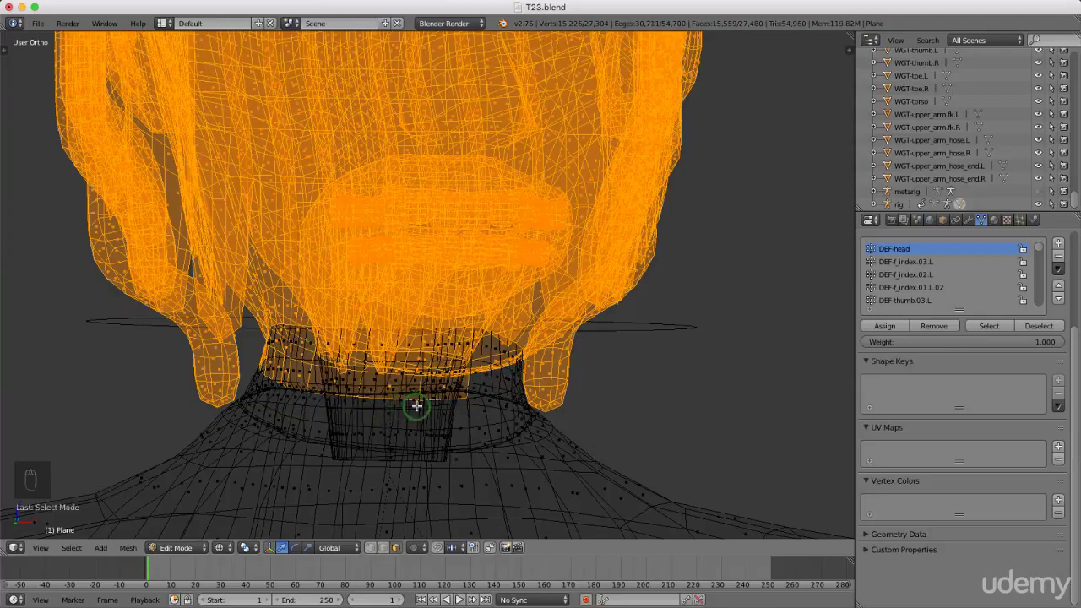
{"action": "key", "text": "z"}
{"action": "left_click", "coordinate": [412, 479]}
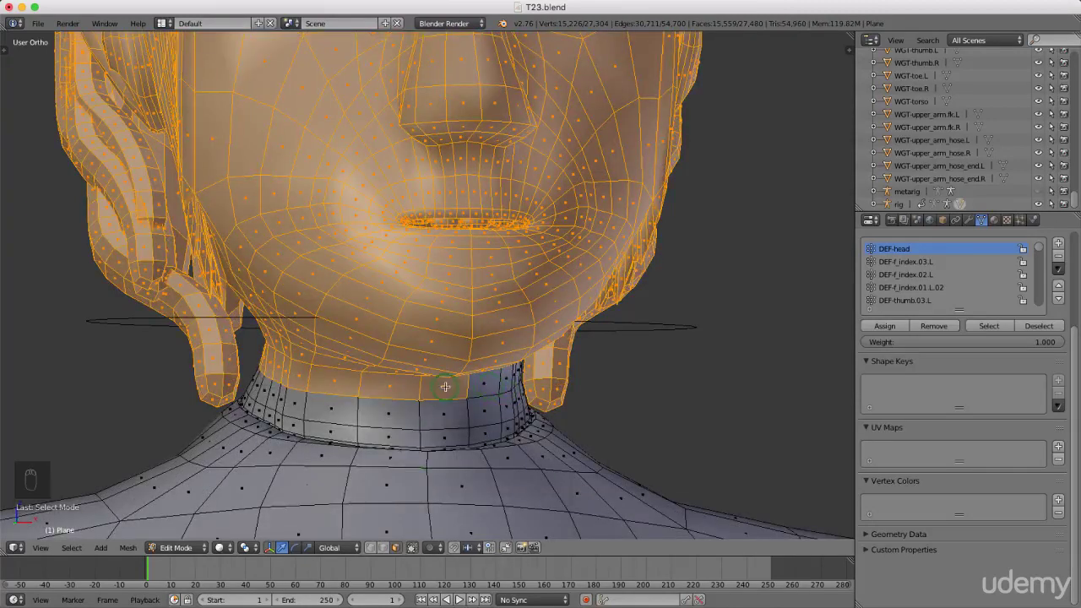
- Circle-select the unselected faces around the front of the neck with a smaller brush
{"action": "key", "text": "c"}
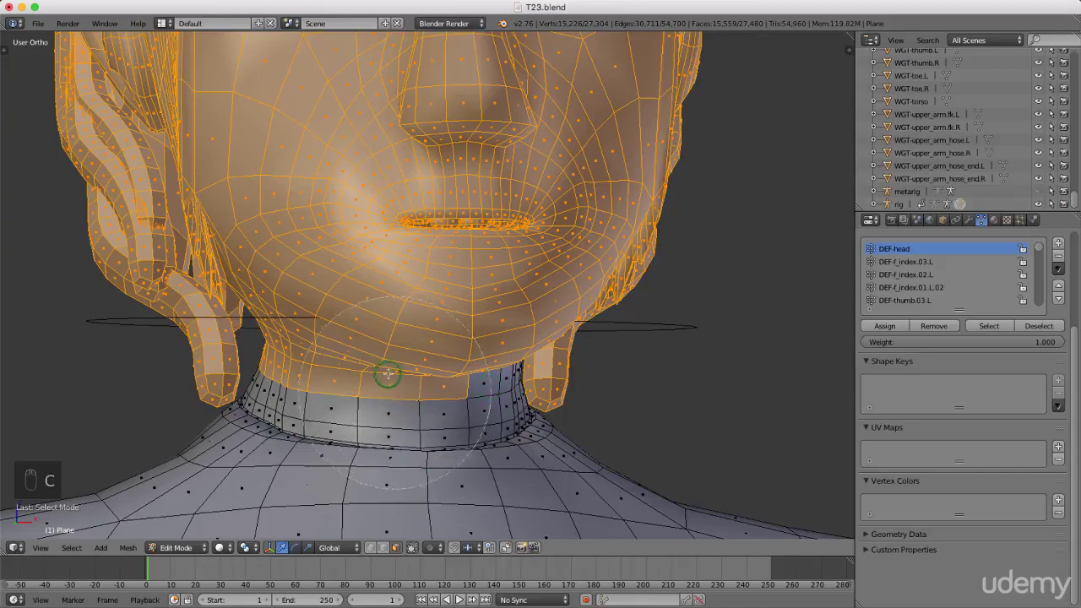
{"action": "scroll", "coordinate": [388, 374], "scroll_direction": "up", "scroll_amount": 5}
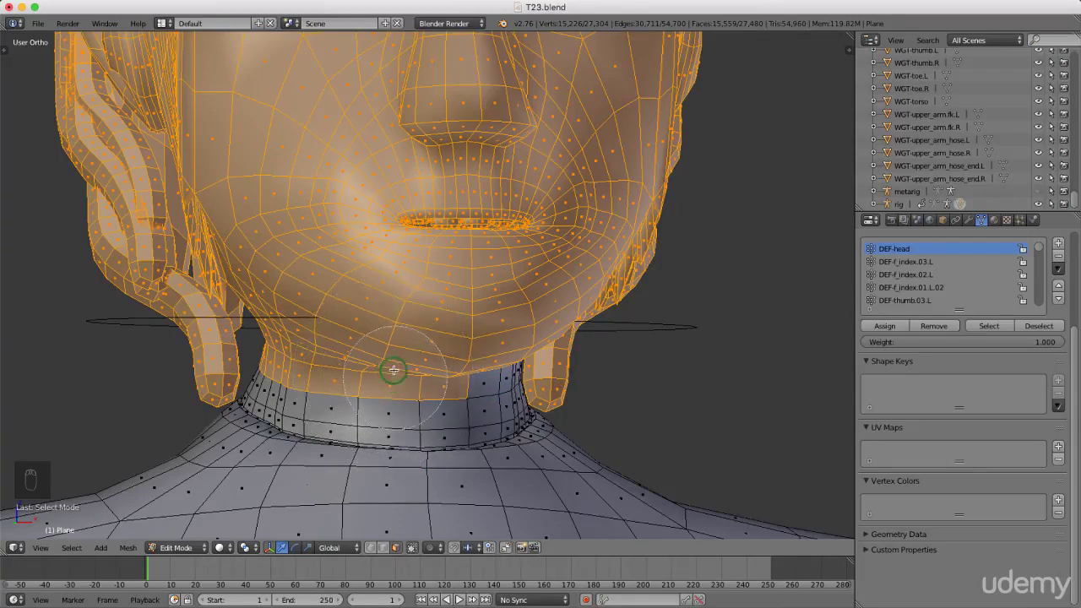
{"action": "mouse_move", "coordinate": [394, 367]}
{"action": "left_mouse_down"}
{"action": "mouse_move", "coordinate": [485, 362]}
{"action": "mouse_move", "coordinate": [434, 355]}
{"action": "left_mouse_up"}
{"action": "mouse_move", "coordinate": [328, 361]}
{"action": "left_mouse_down"}
{"action": "mouse_move", "coordinate": [299, 342]}
{"action": "mouse_move", "coordinate": [326, 342]}
{"action": "left_mouse_up"}
{"action": "right_click", "coordinate": [381, 371]}
{"action": "middle_click_drag", "start_coordinate": [537, 365], "coordinate": [568, 358]}
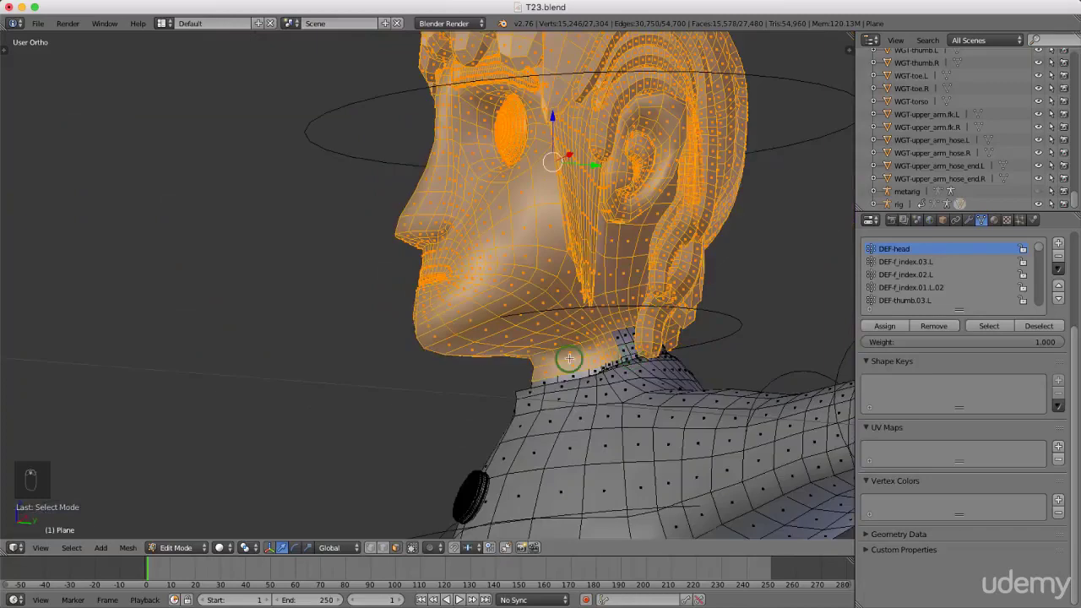
- Circle-select the unselected neck faces on the side below the ear
{"action": "scroll", "coordinate": [568, 358], "scroll_direction": "up", "scroll_amount": 6}
{"action": "middle_click_drag", "start_coordinate": [523, 352], "coordinate": [439, 349]}
{"action": "key", "text": "c"}
{"action": "mouse_move", "coordinate": [403, 326]}
{"action": "left_mouse_down"}
{"action": "mouse_move", "coordinate": [379, 337]}
{"action": "mouse_move", "coordinate": [393, 329]}
{"action": "left_mouse_up"}
{"action": "right_click", "coordinate": [392, 329]}
- Circle-select the remaining upper neck faces beneath the hair, around the back and far side
{"action": "mouse_move", "coordinate": [644, 316]}
{"action": "middle_mouse_down"}
{"action": "mouse_move", "coordinate": [495, 322]}
{"action": "mouse_move", "coordinate": [523, 315]}
{"action": "middle_mouse_up"}
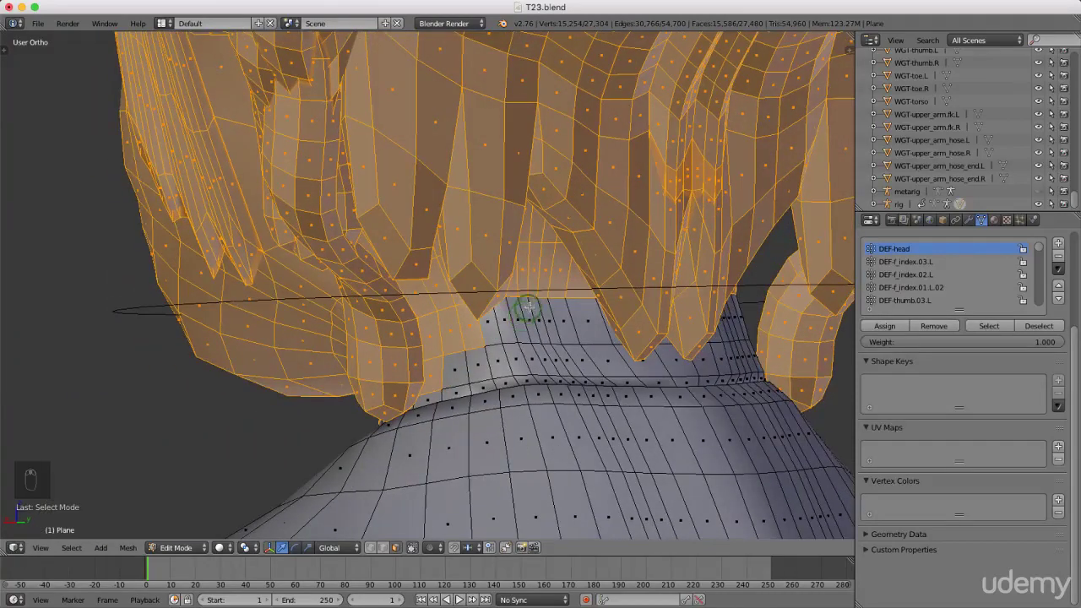
{"action": "key", "text": "c"}
{"action": "left_click_drag", "start_coordinate": [468, 320], "coordinate": [718, 307]}
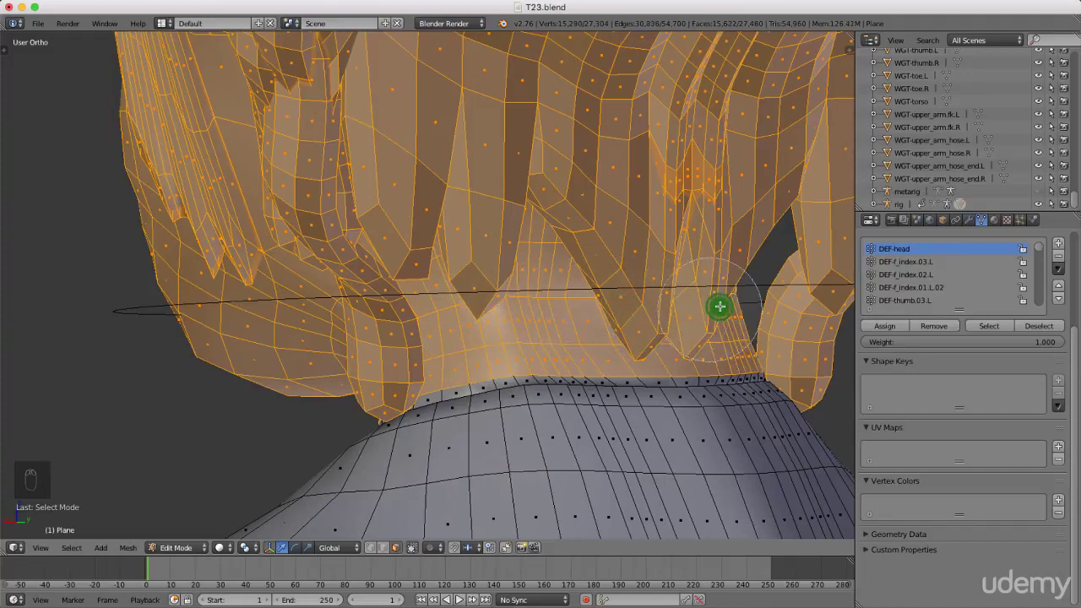
{"action": "middle_click_drag", "start_coordinate": [746, 299], "coordinate": [651, 321]}
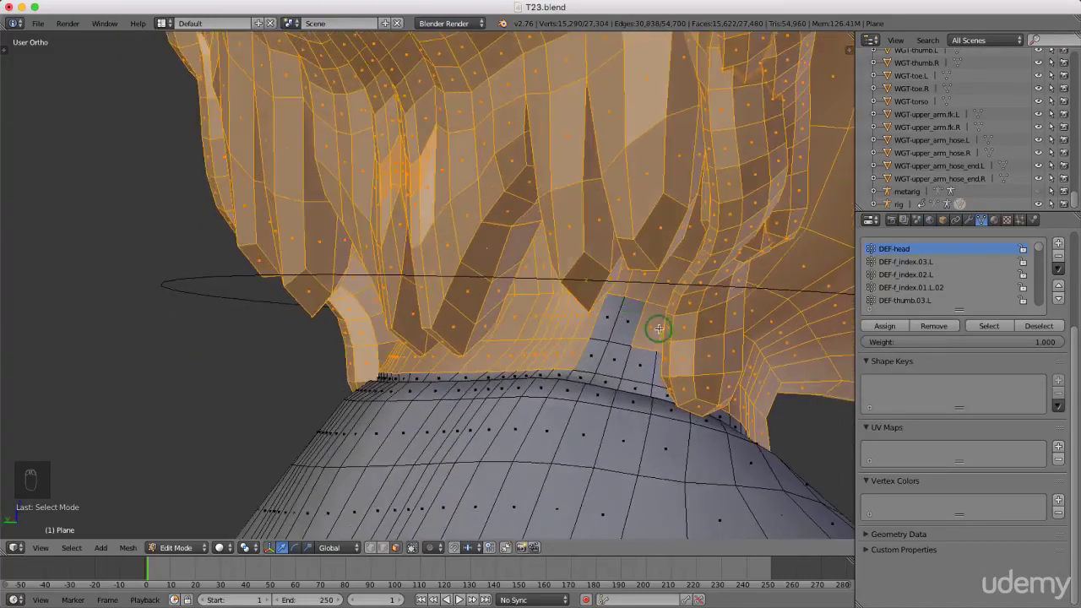
{"action": "key", "text": "c"}
{"action": "left_click_drag", "start_coordinate": [647, 312], "coordinate": [617, 299]}
{"action": "right_click", "coordinate": [617, 299]}
- Assign the selected head and upper neck faces to the DEF-head vertex group with weight 1.000
{"action": "middle_click_drag", "start_coordinate": [617, 299], "coordinate": [501, 295]}
{"action": "scroll", "coordinate": [566, 320], "scroll_direction": "down", "scroll_amount": 4}
{"action": "scroll", "coordinate": [500, 295], "scroll_direction": "up", "scroll_amount": 1}
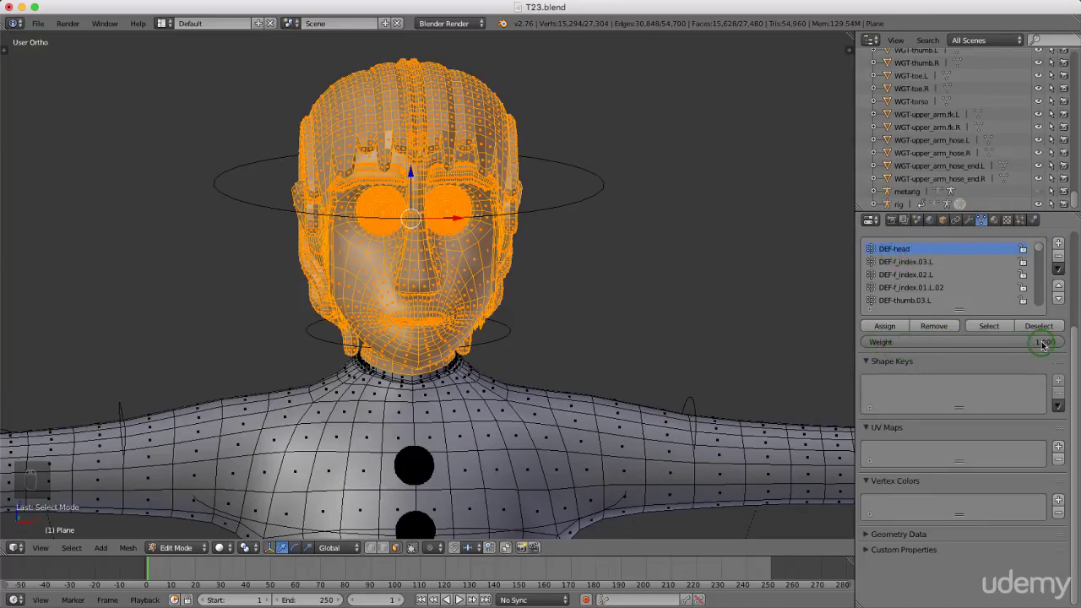
{"action": "left_click", "coordinate": [886, 328]}
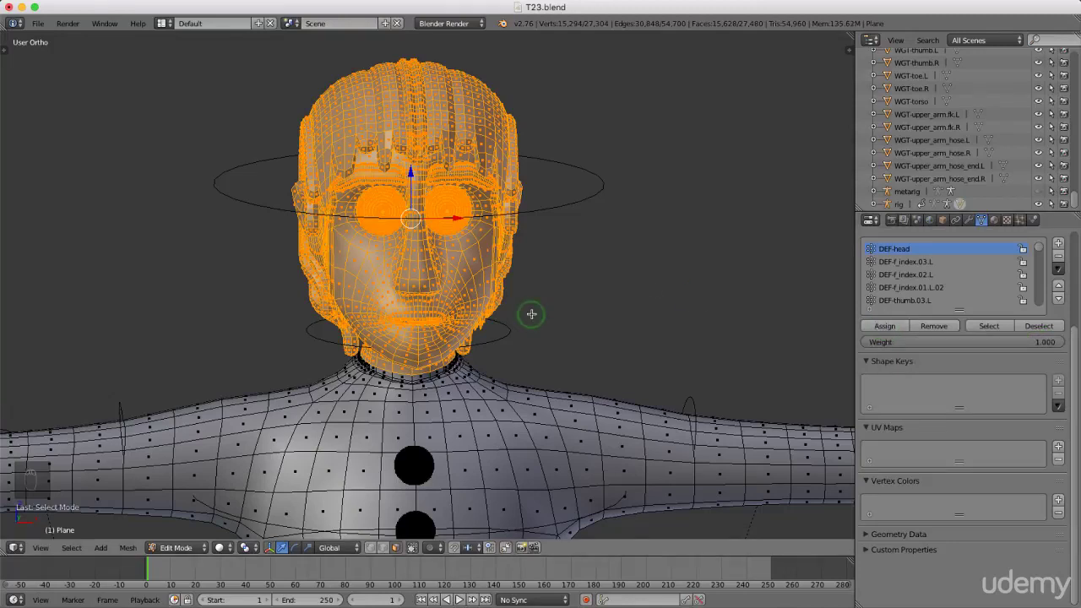
- Deselect all faces of the mesh and return it to Object Mode
{"action": "key", "text": "a"}
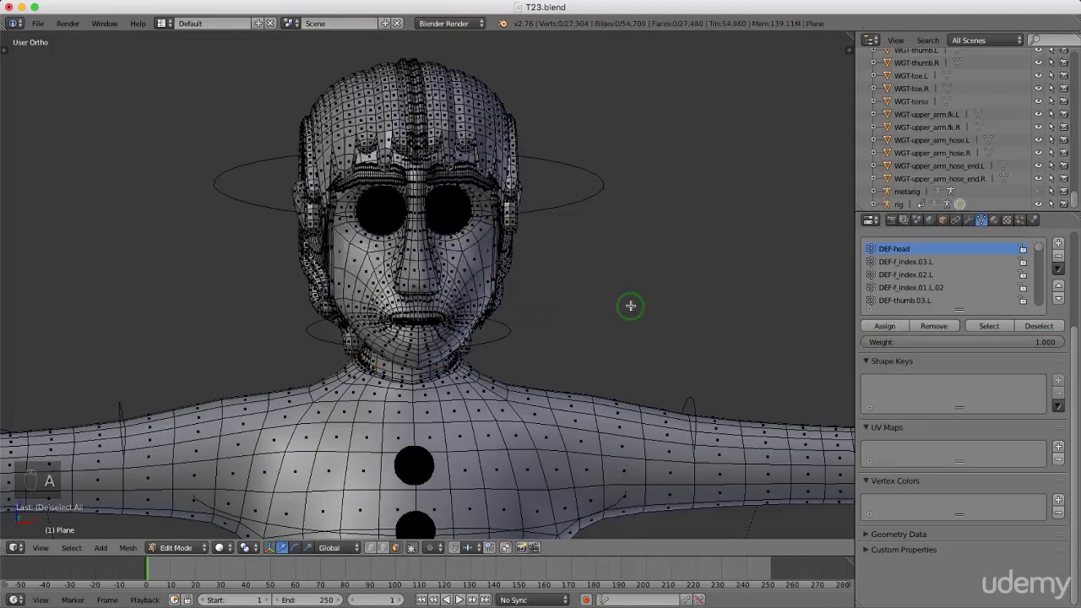
{"action": "key", "text": "Tab"}
{"action": "left_click", "coordinate": [527, 307]}
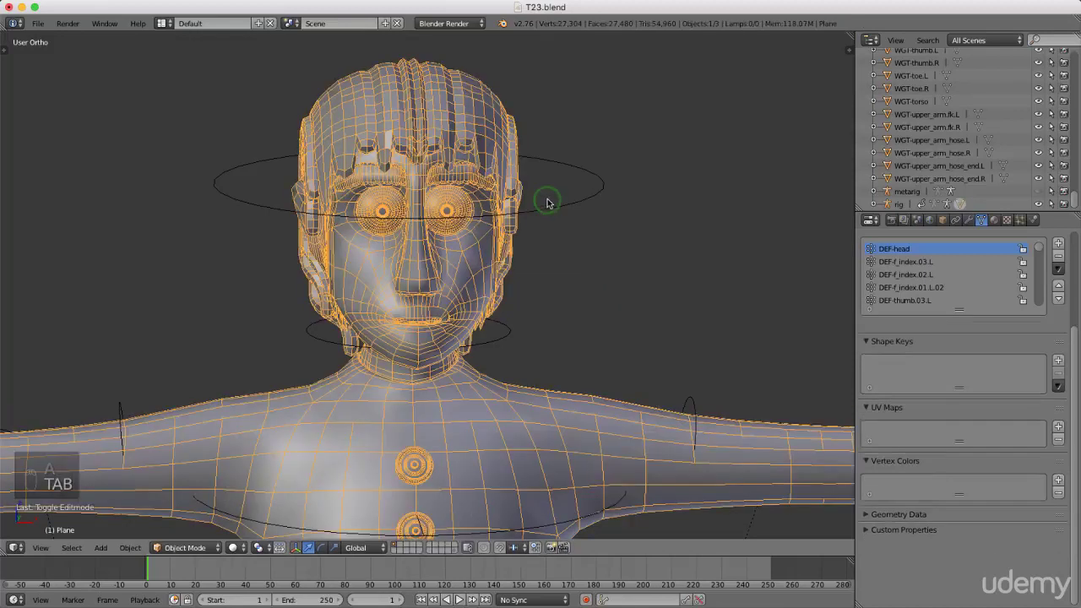
- Select the character's rig and put it in Pose Mode
{"action": "right_click", "coordinate": [584, 199]}
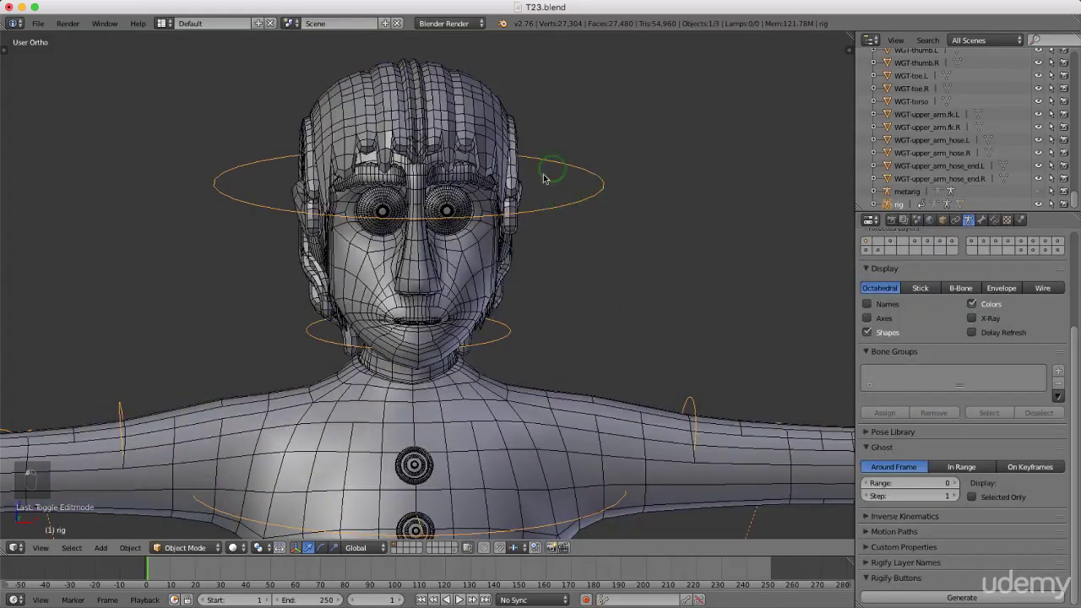
{"action": "key", "text": "Tab"}
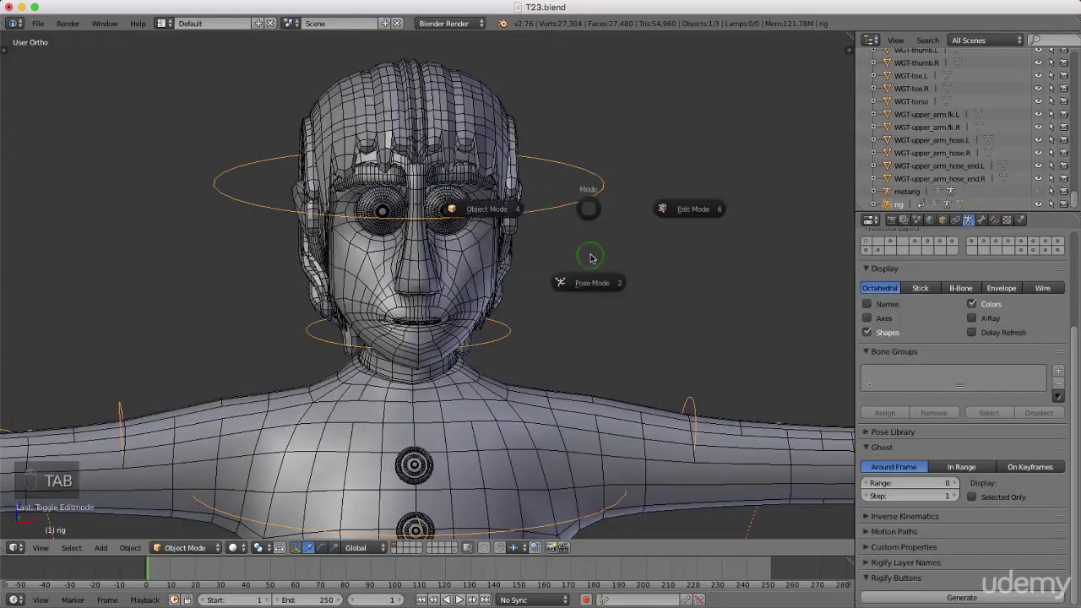
{"action": "left_click", "coordinate": [586, 285]}
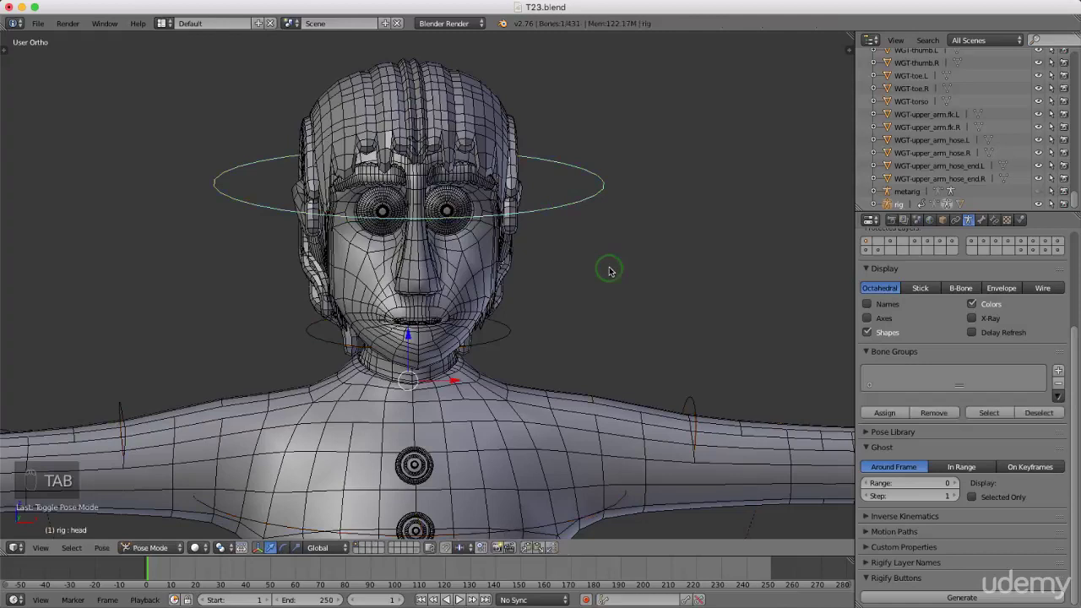
- Try free trackball rotations of the head bone to test how the head and neck deform, cancelling each one
{"action": "key", "text": "KP_1"}
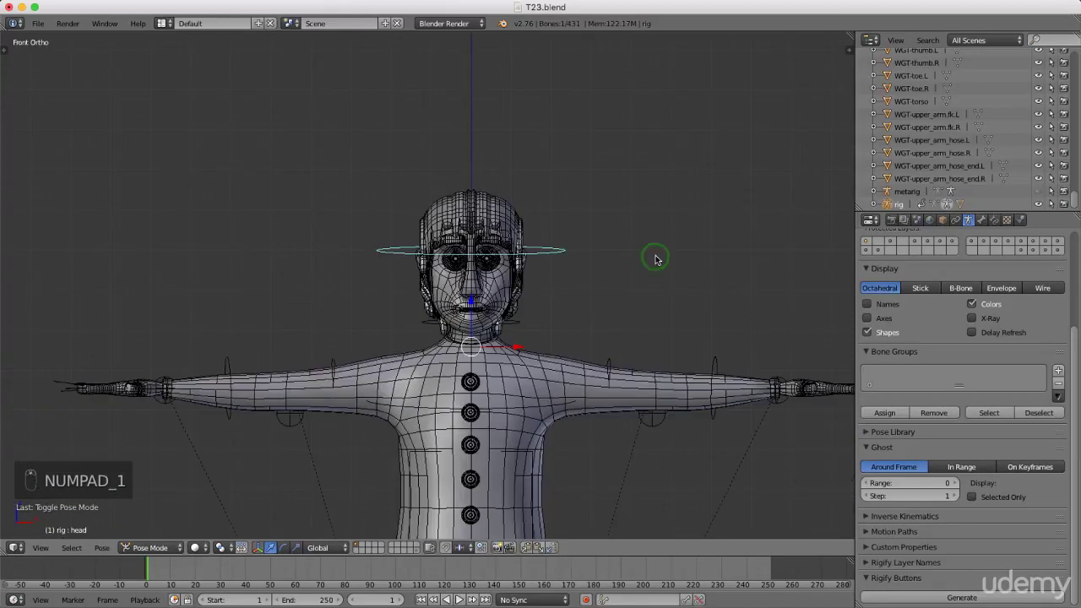
{"action": "key", "text": "r"}
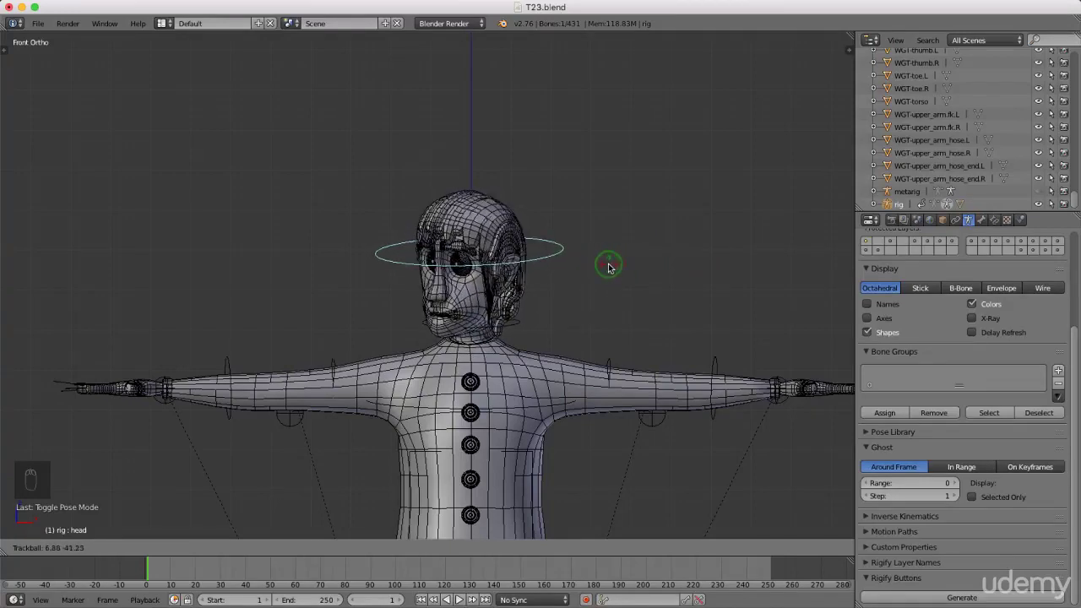
{"action": "key", "text": "Escape"}
{"action": "scroll", "coordinate": [493, 365], "scroll_direction": "up", "scroll_amount": 5}
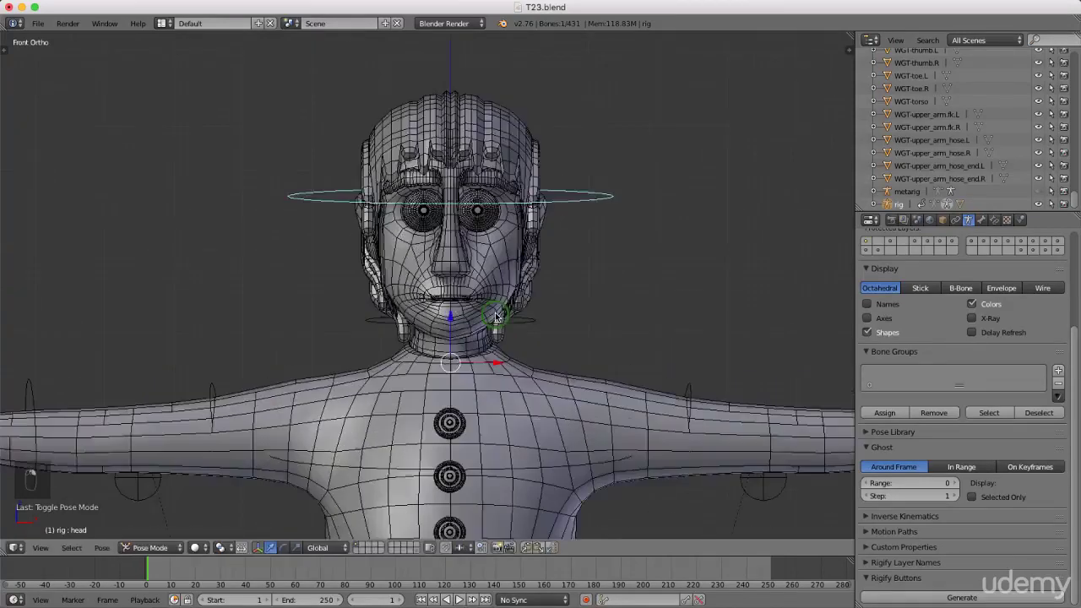
{"action": "middle_click_drag", "start_coordinate": [493, 364], "coordinate": [527, 349]}
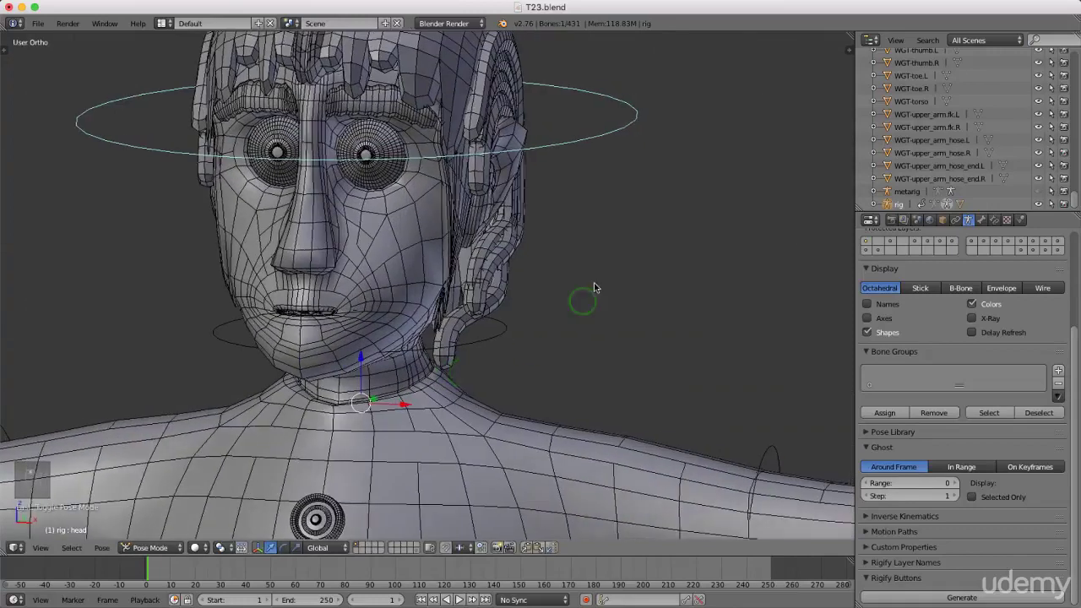
{"action": "key", "text": "r"}
{"action": "key", "text": "r"}
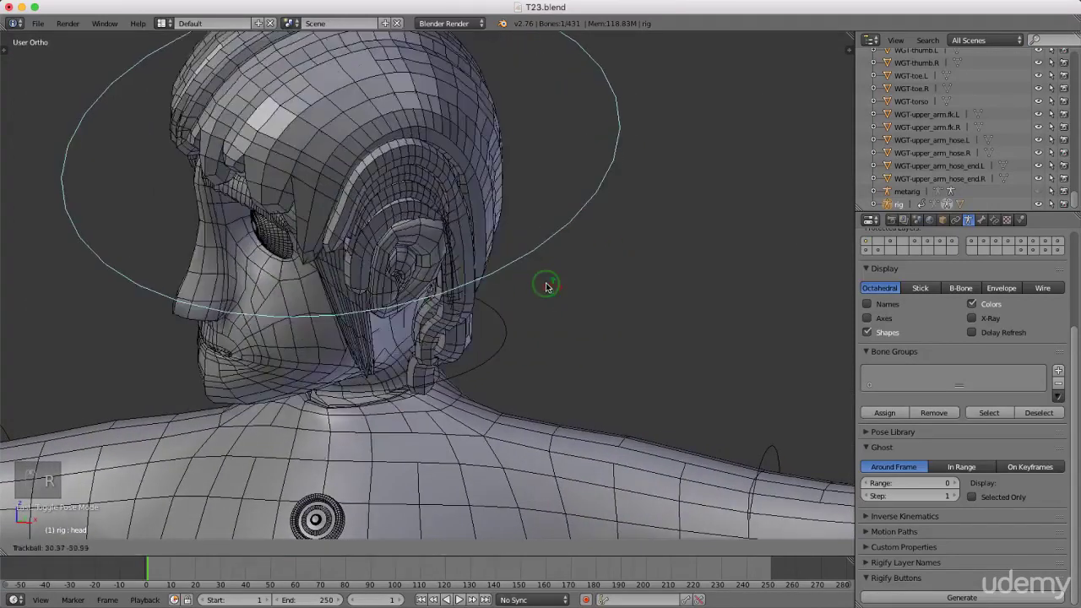
{"action": "right_click", "coordinate": [553, 286]}
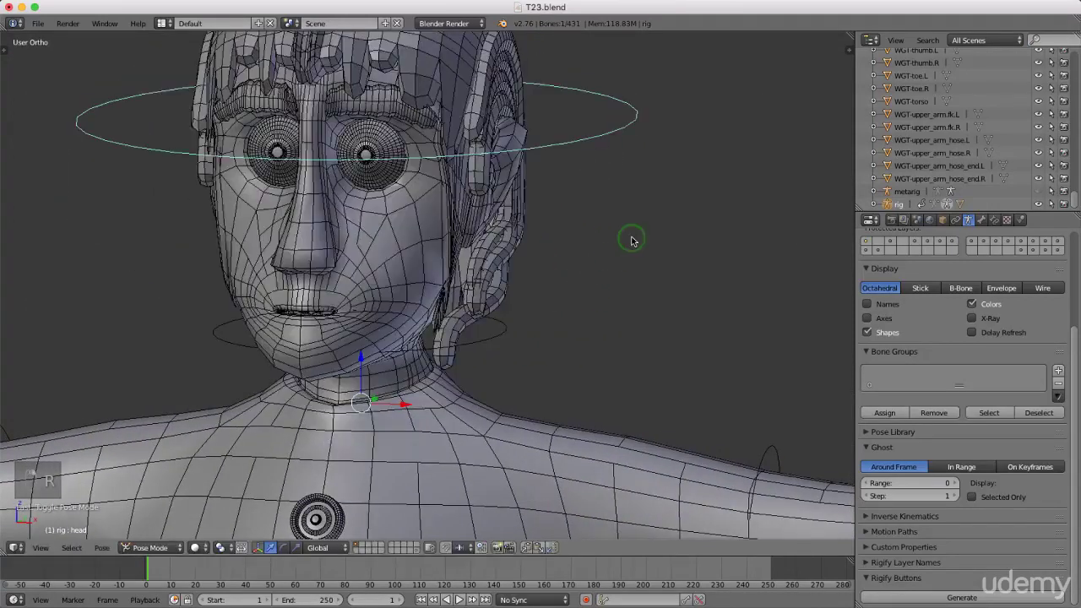
- Rotate the head bone freely to test the neck deformation, and clear its pose rotation
{"action": "key", "text": "r"}
{"action": "key", "text": "r"}
{"action": "left_click", "coordinate": [552, 256]}
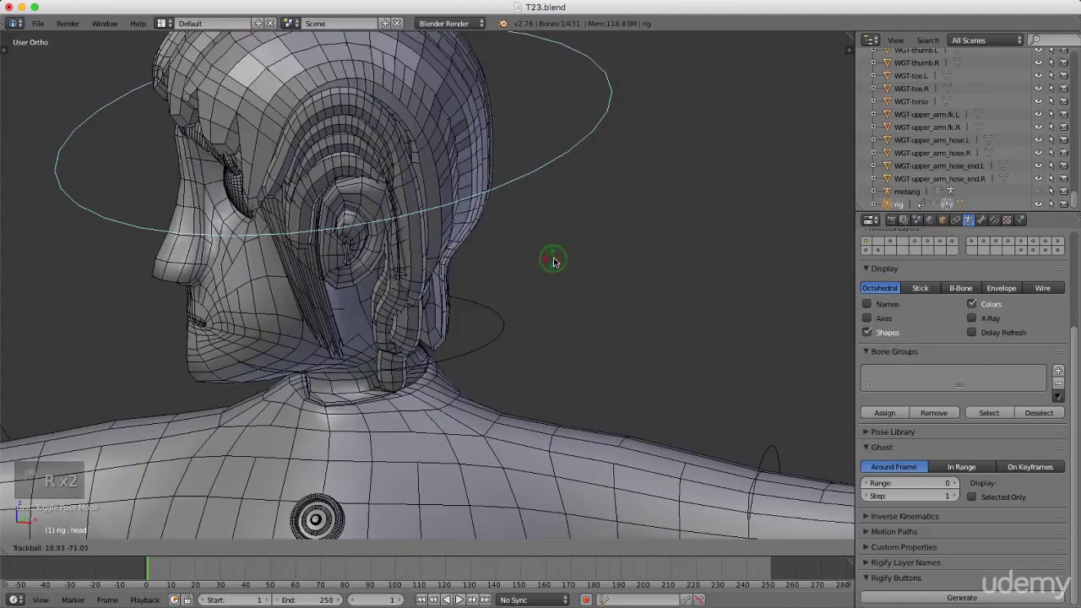
{"action": "scroll", "coordinate": [602, 277], "scroll_direction": "down", "scroll_amount": 5}
{"action": "key", "text": "ctrl+z"}
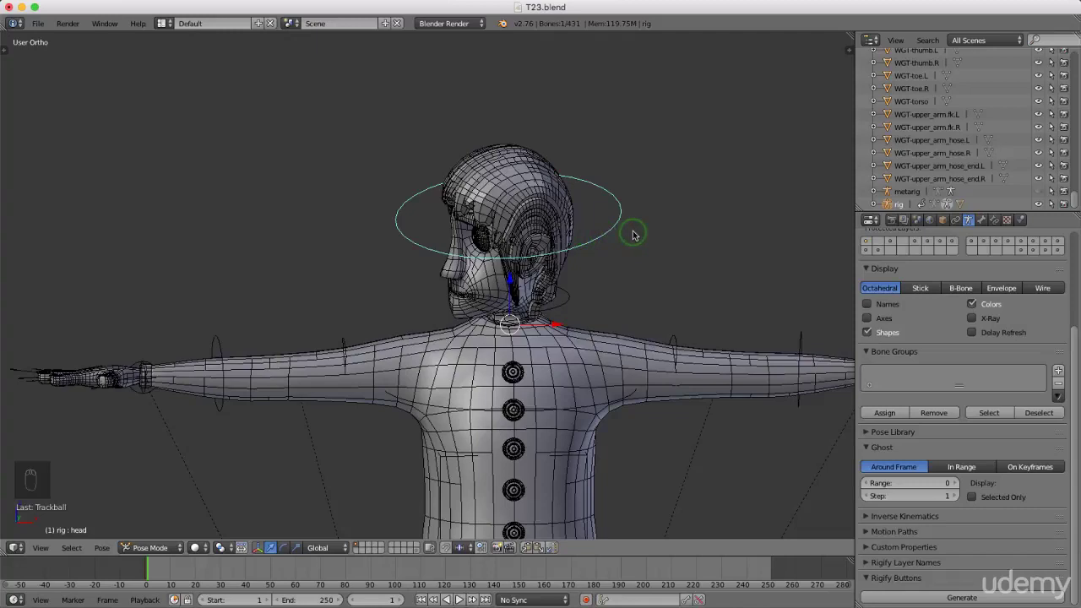
{"action": "key", "text": "alt+r"}
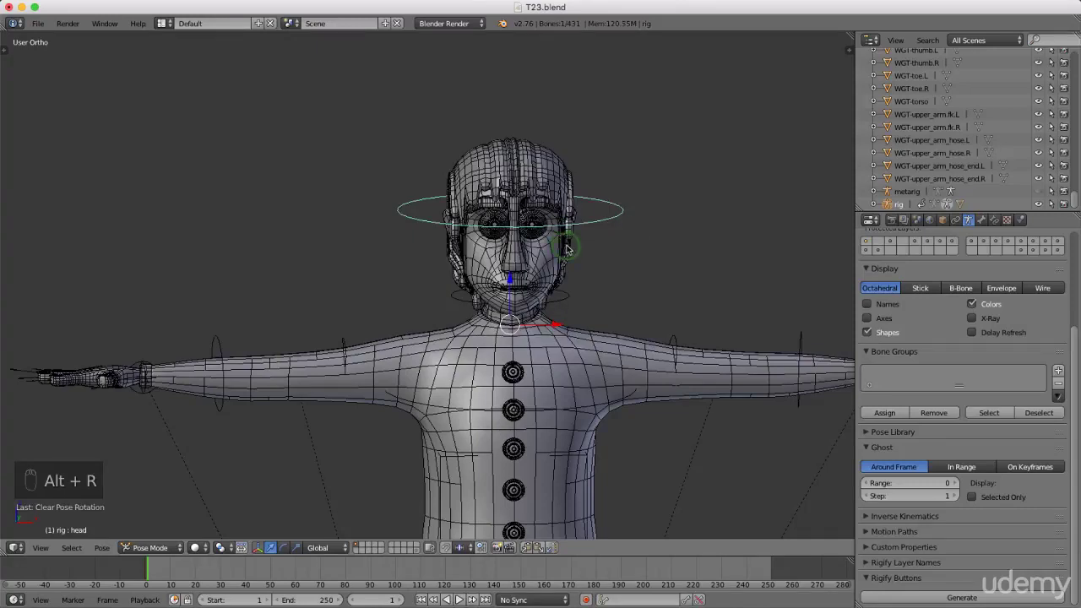
{"action": "scroll", "coordinate": [658, 248], "scroll_direction": "up", "scroll_amount": 3}
{"action": "middle_click_drag", "start_coordinate": [659, 248], "coordinate": [608, 273]}
{"action": "scroll", "coordinate": [606, 269], "scroll_direction": "up", "scroll_amount": 3}
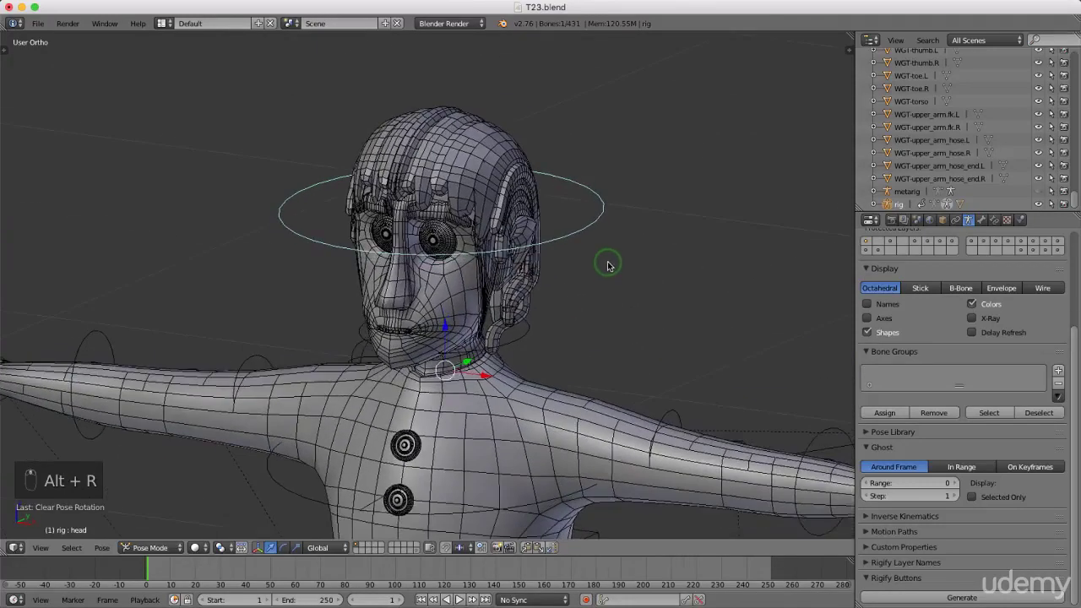
{"action": "scroll", "coordinate": [522, 325], "scroll_direction": "up", "scroll_amount": 2}
{"action": "middle_click_drag", "start_coordinate": [518, 340], "coordinate": [499, 320]}
{"action": "scroll", "coordinate": [440, 361], "scroll_direction": "up", "scroll_amount": 4}
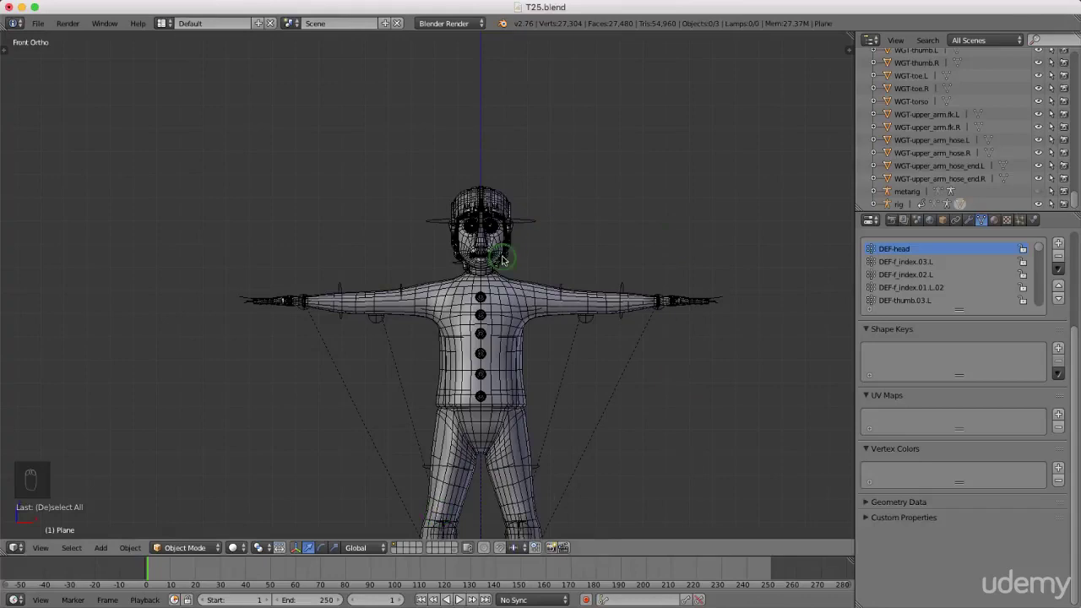
- Show the character mesh in Weight Paint mode and examine the DEF-head weights where the neck meets the shoulders
{"action": "scroll", "coordinate": [502, 259], "scroll_direction": "up", "scroll_amount": 6}
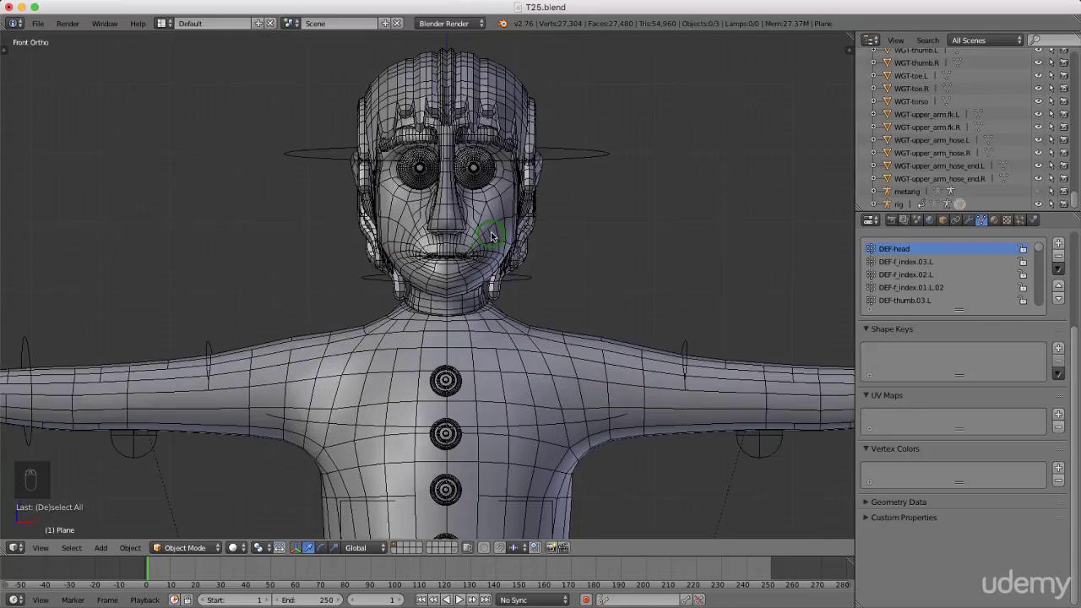
{"action": "right_click", "coordinate": [492, 236]}
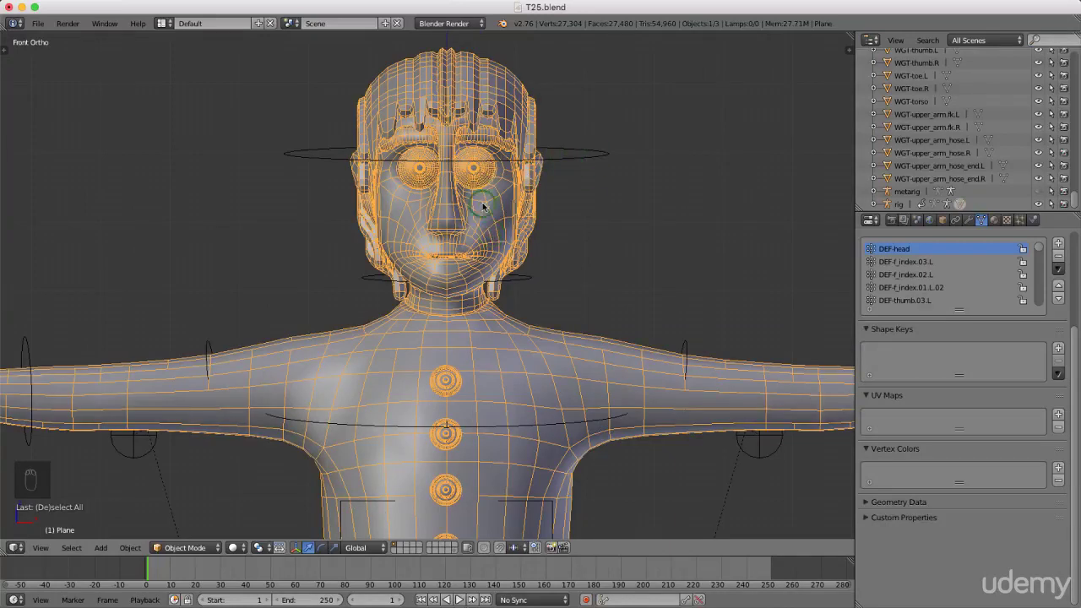
{"action": "key", "text": "Tab"}
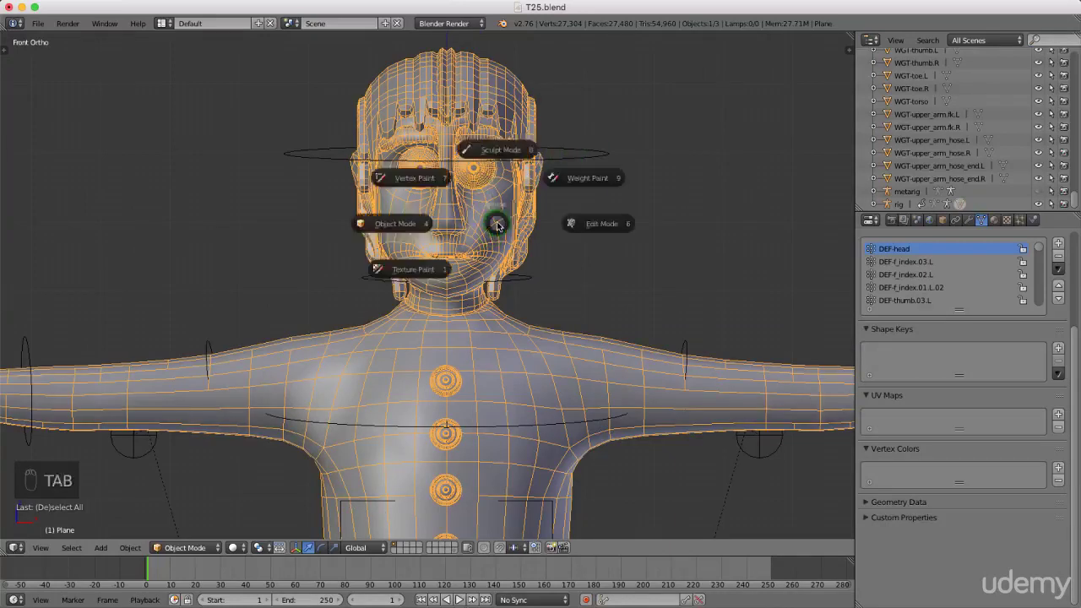
{"action": "left_click", "coordinate": [591, 181]}
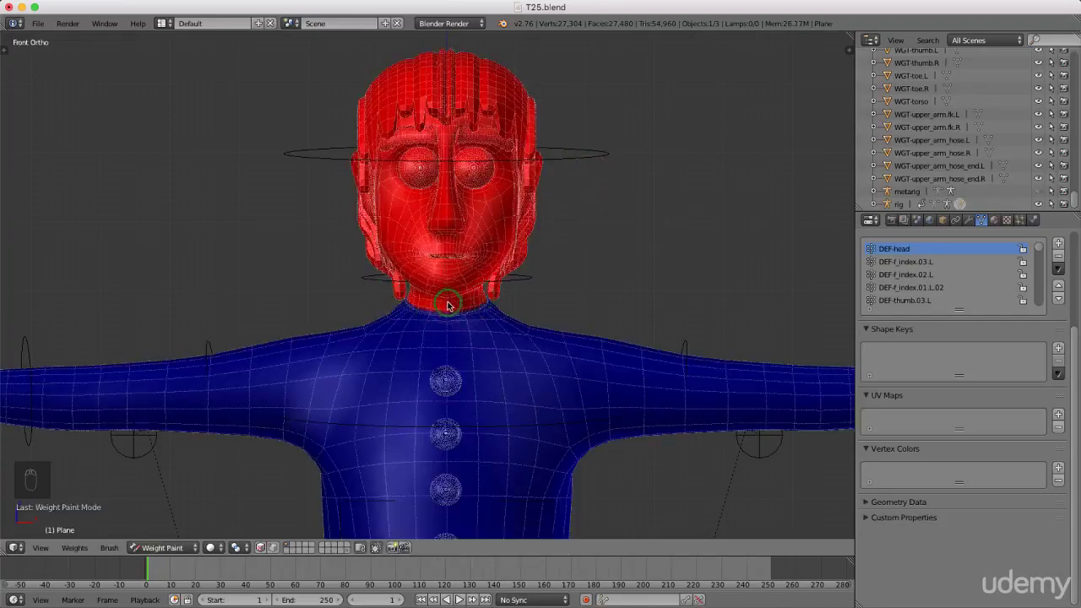
{"action": "scroll", "coordinate": [447, 304], "scroll_direction": "up", "scroll_amount": 2}
{"action": "scroll", "coordinate": [431, 306], "scroll_direction": "up", "scroll_amount": 3}
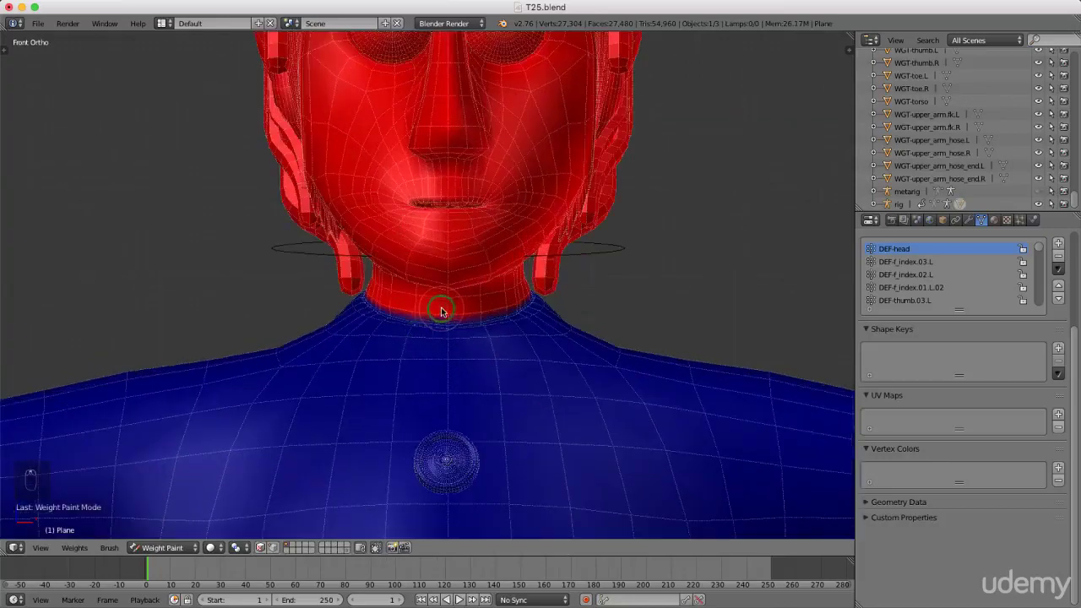
{"action": "scroll", "coordinate": [407, 346], "scroll_direction": "down", "scroll_amount": 4}
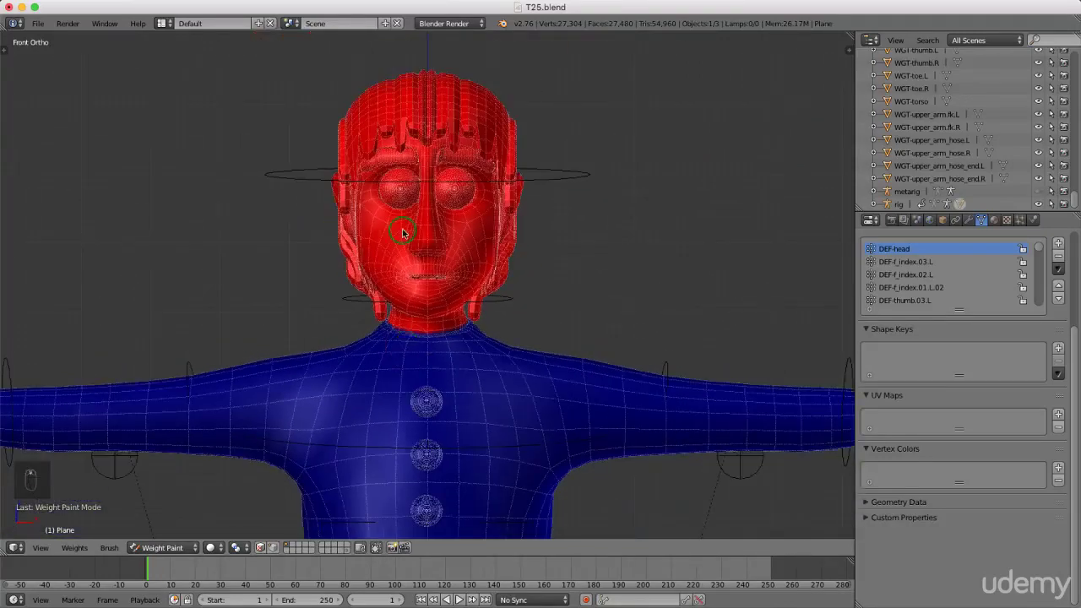
{"action": "scroll", "coordinate": [392, 306], "scroll_direction": "up", "scroll_amount": 3}
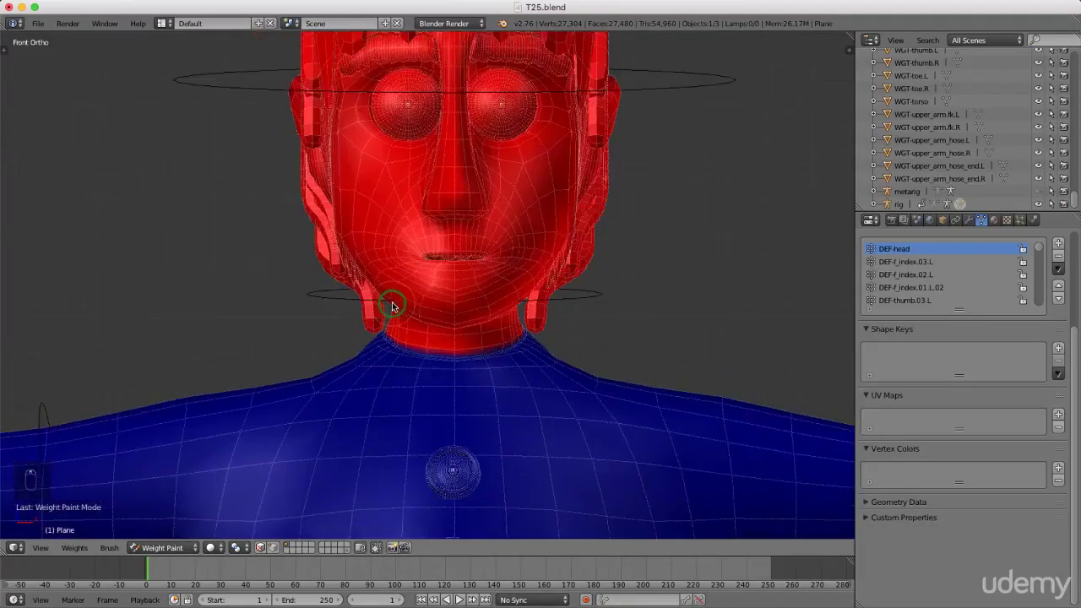
{"action": "scroll", "coordinate": [392, 306], "scroll_direction": "up", "scroll_amount": 1}
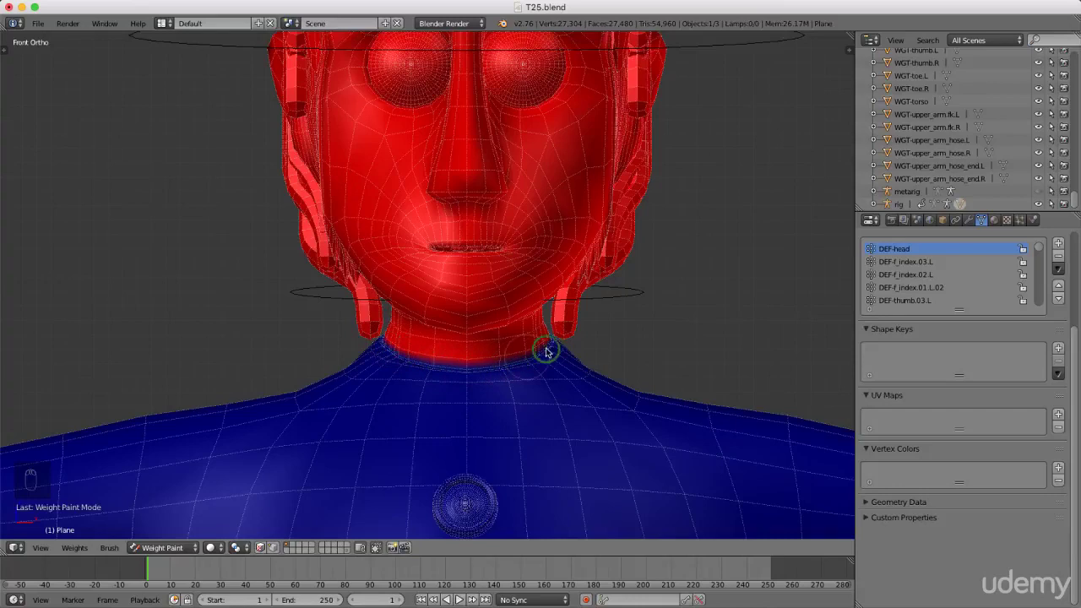
- Put the mesh in Edit Mode with edge selection and select the edge loop around the base of the neck
{"action": "key", "text": "Tab"}
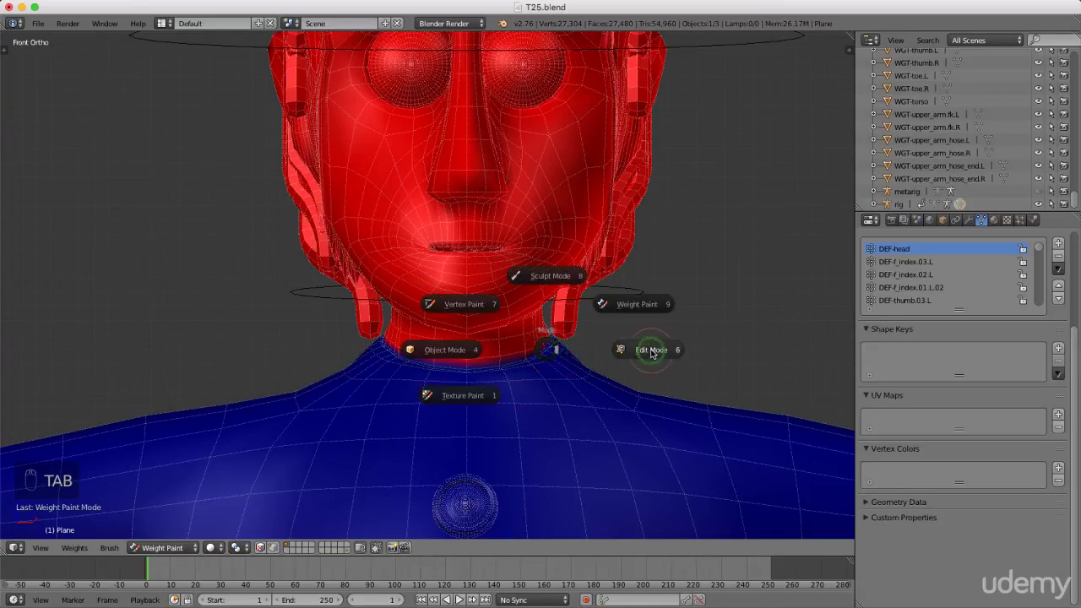
{"action": "left_click", "coordinate": [651, 354]}
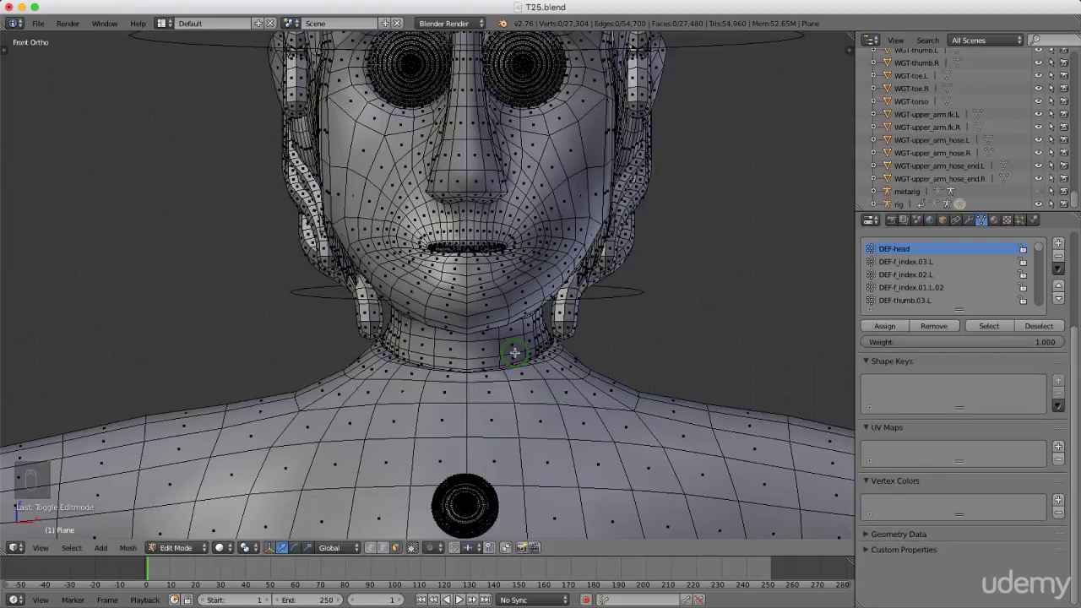
{"action": "key", "text": "ctrl+Tab"}
{"action": "left_click", "coordinate": [479, 346]}
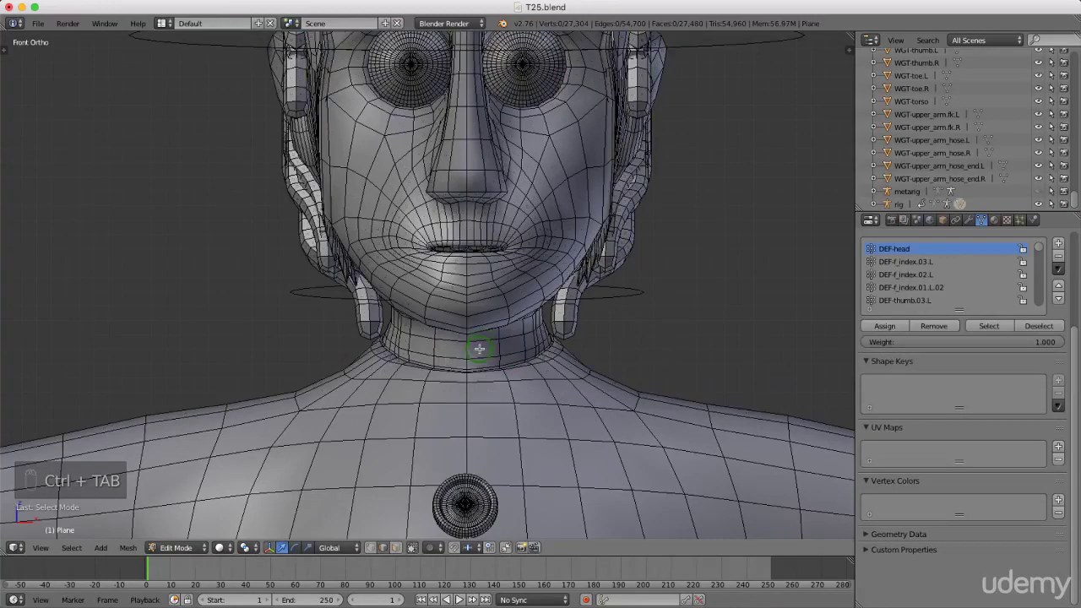
{"action": "scroll", "coordinate": [398, 359], "scroll_direction": "up", "scroll_amount": 5}
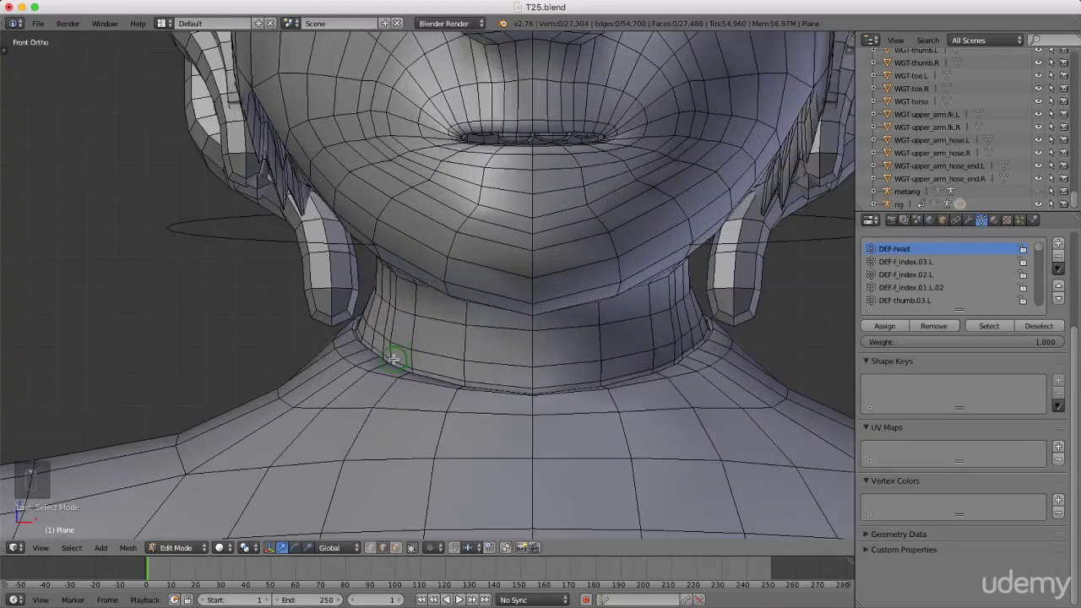
{"action": "scroll", "coordinate": [379, 353], "scroll_direction": "up", "scroll_amount": 1}
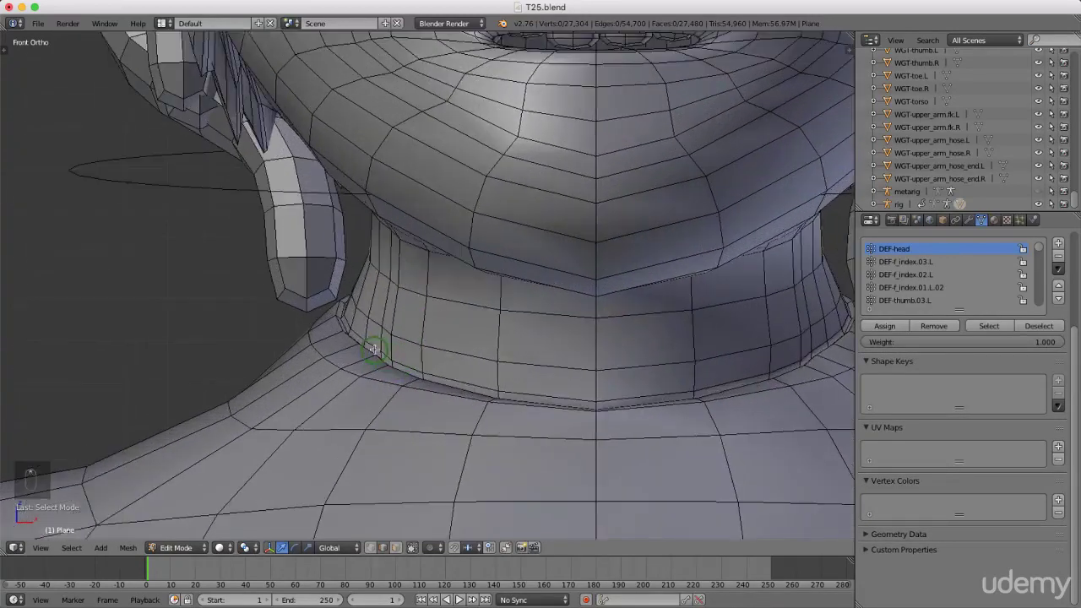
{"action": "right_click", "coordinate": [358, 336], "text": "alt"}
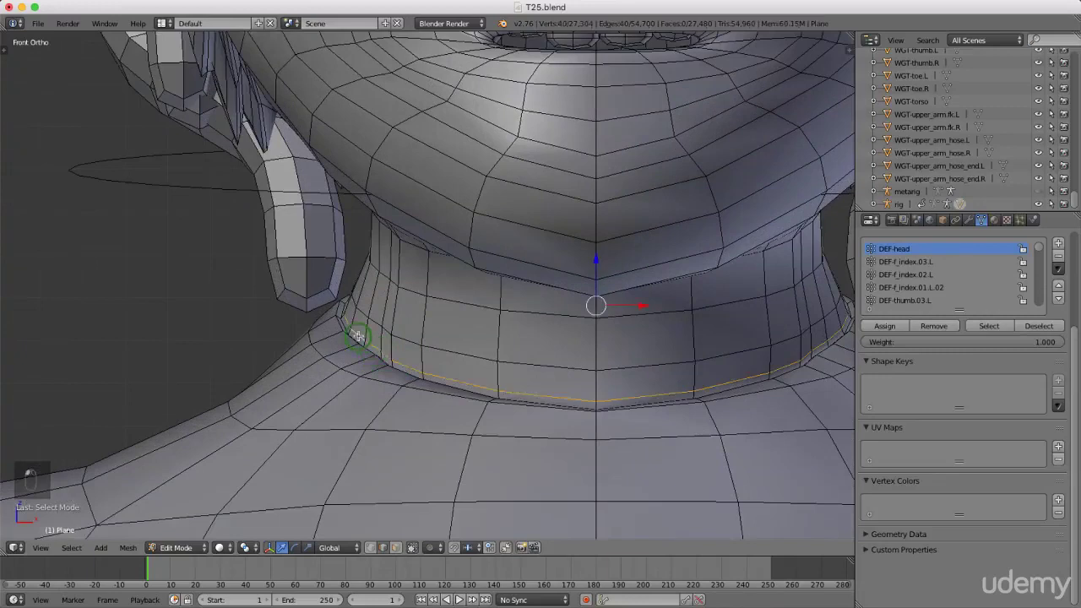